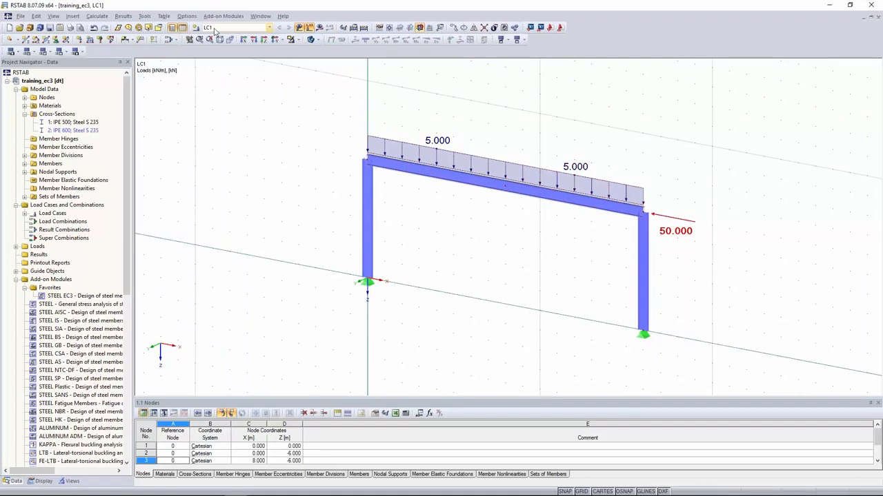
# Step: Examine the beam member and the continuous members listed under the model's sets of members
pyautogui.click(25, 114)
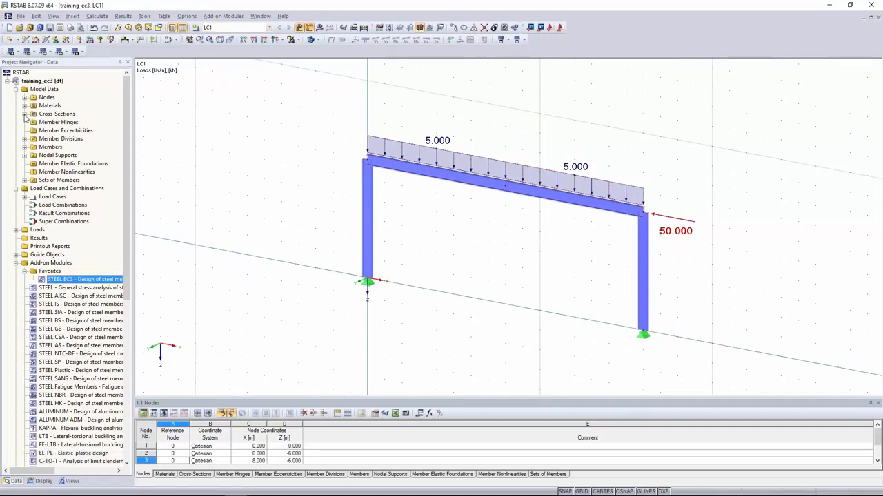
pyautogui.click(414, 171)
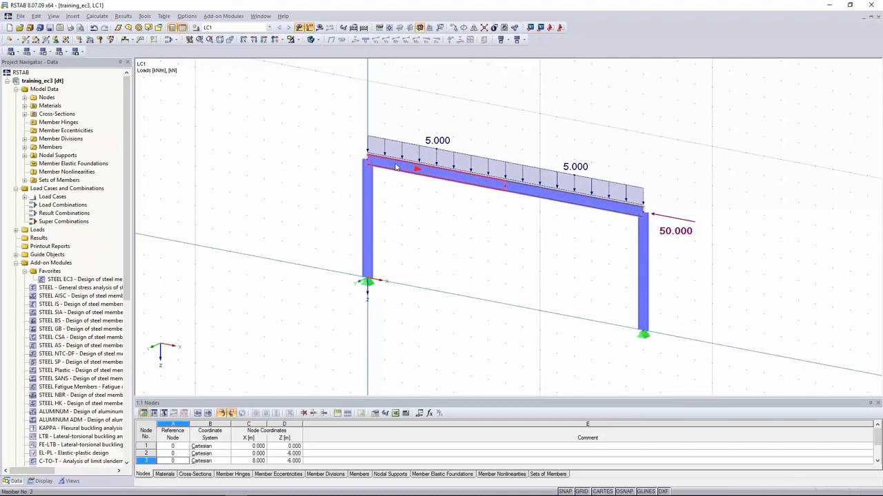
pyautogui.click(25, 181)
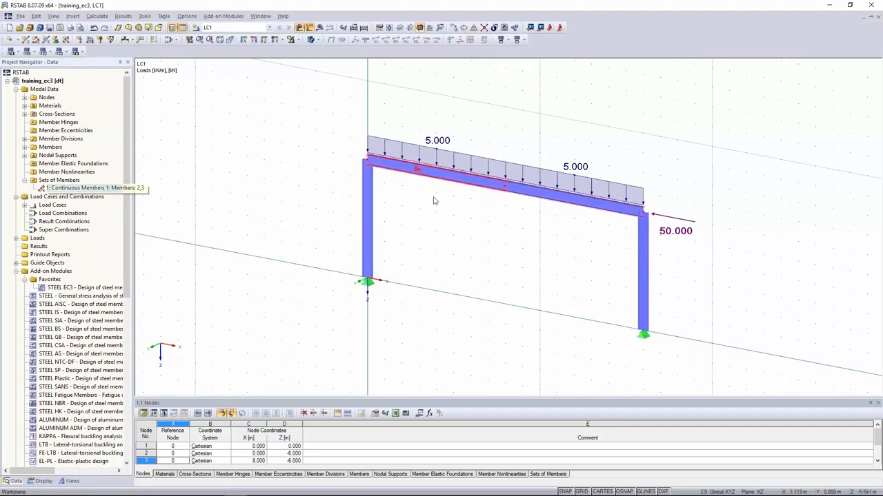
pyautogui.click(509, 127)
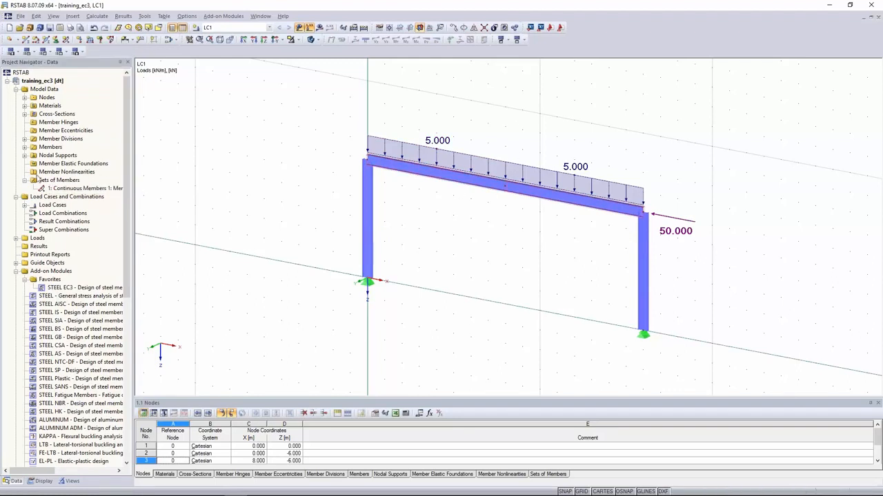
pyautogui.click(26, 182)
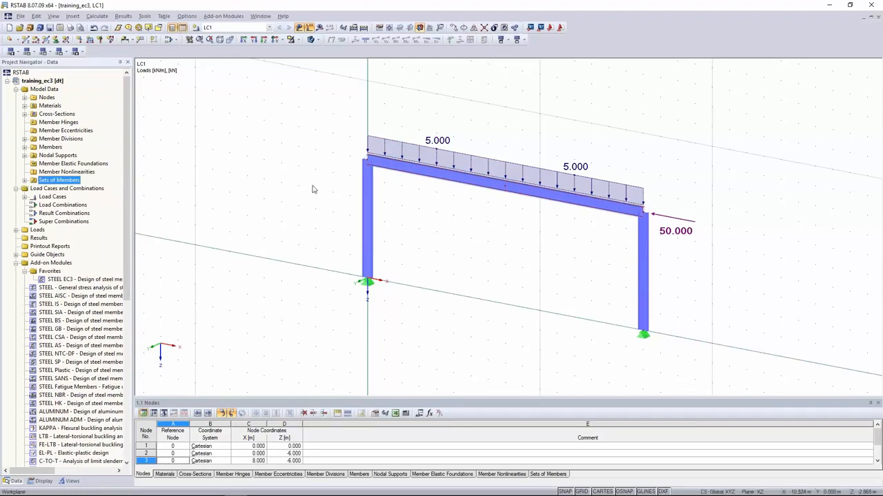
# Step: Open the STEEL EC3 add-on module and select load case LC1 for the ultimate limit state design
pyautogui.moveTo(114, 141); pyautogui.dragTo(84, 142)
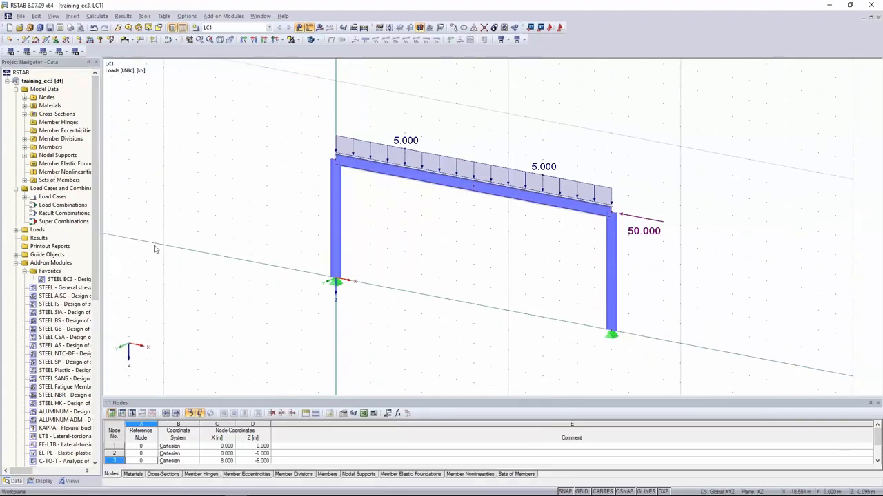
pyautogui.doubleClick(66, 279)
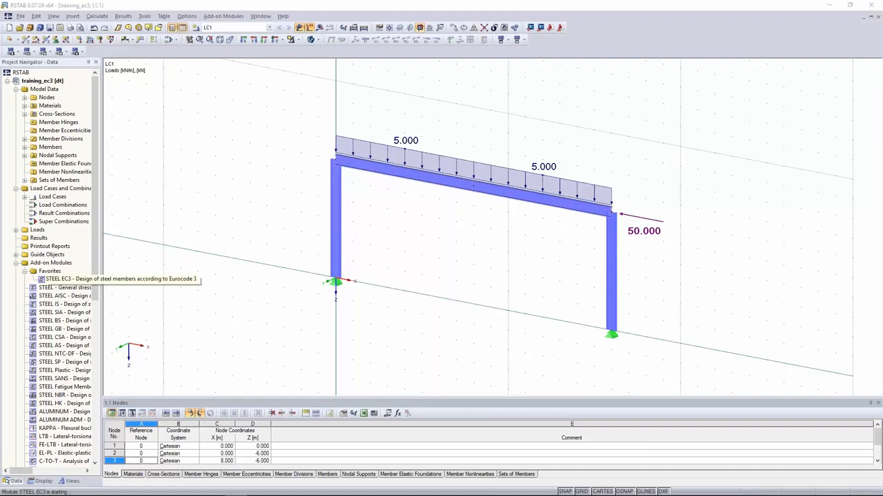
pyautogui.moveTo(355, 84); pyautogui.dragTo(258, 238)
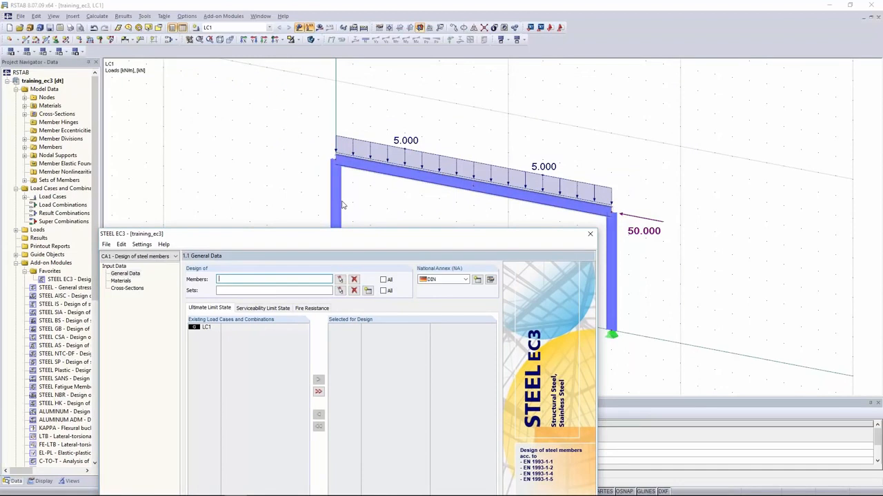
pyautogui.moveTo(297, 240); pyautogui.dragTo(309, 106)
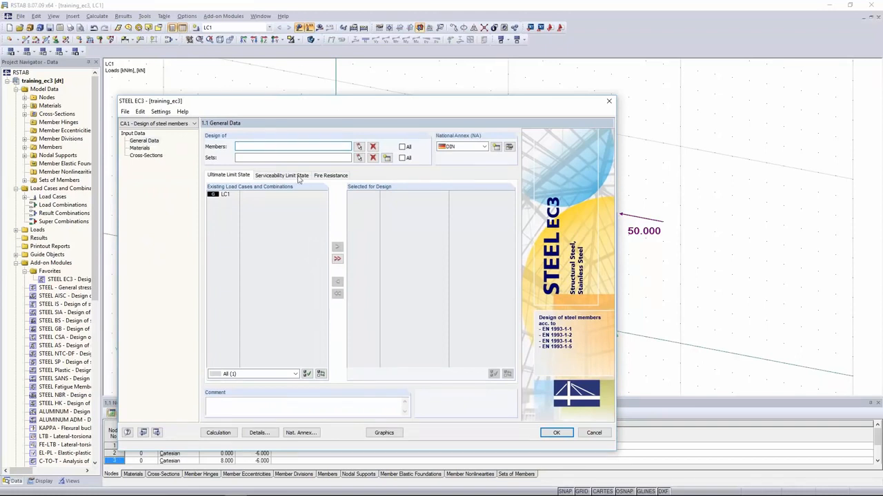
pyautogui.doubleClick(221, 195)
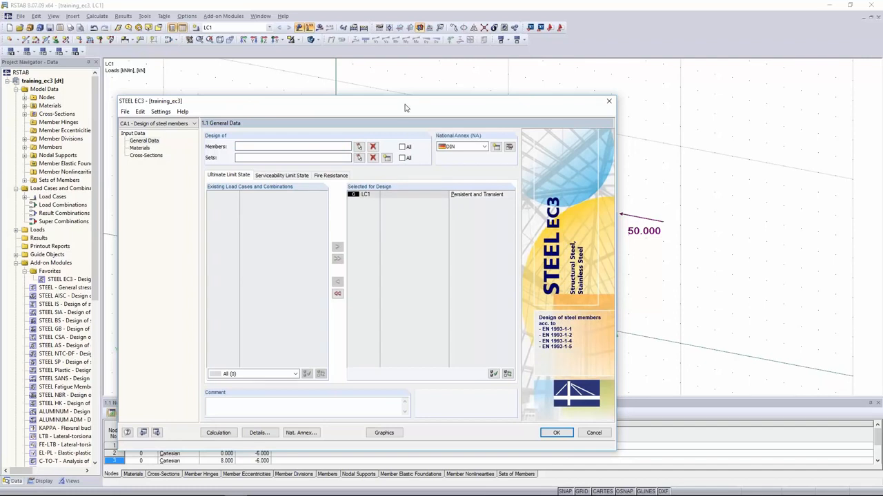
# Step: Include all sets of members in the design and choose the CEN European Union National Annex
pyautogui.moveTo(400, 109)
pyautogui.mouseDown()
pyautogui.moveTo(311, 127)
pyautogui.moveTo(389, 96)
pyautogui.mouseUp()
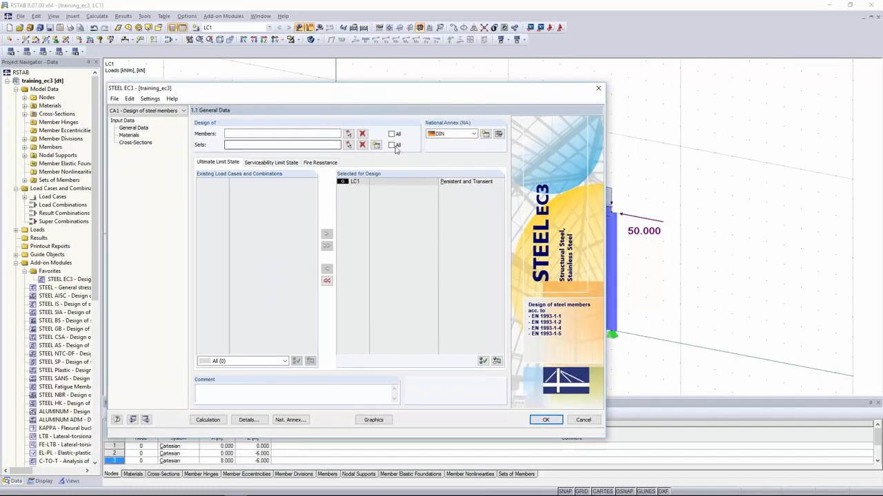
pyautogui.click(391, 145)
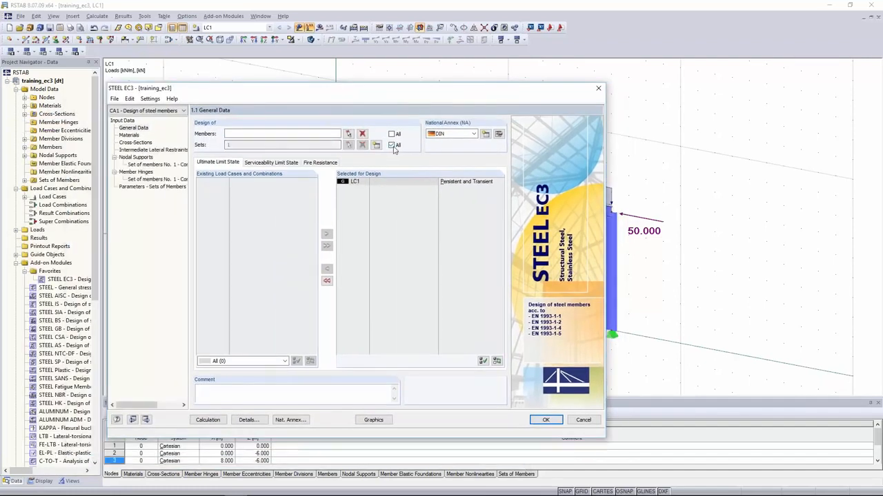
pyautogui.click(442, 134)
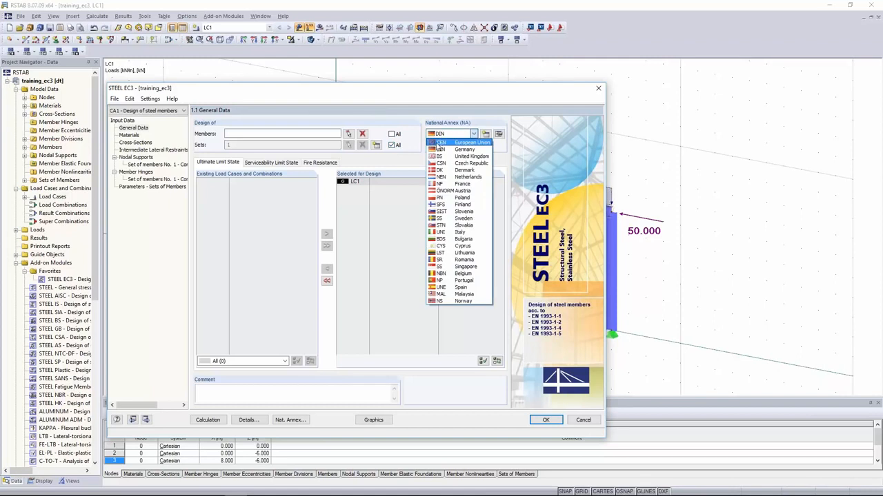
pyautogui.click(445, 143)
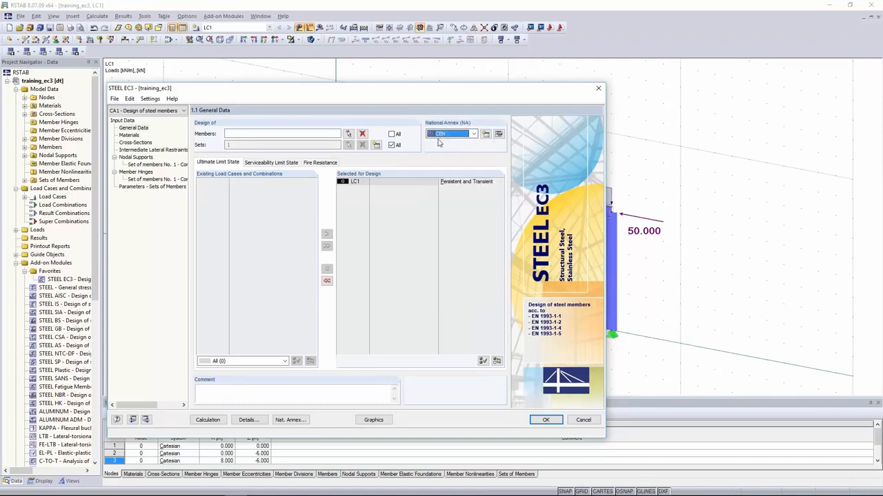
# Step: Set the stability analysis of sets of members to the equivalent member method according to 6.3.1 ... 6.3.3 in the design details
pyautogui.moveTo(452, 83); pyautogui.dragTo(463, 69)
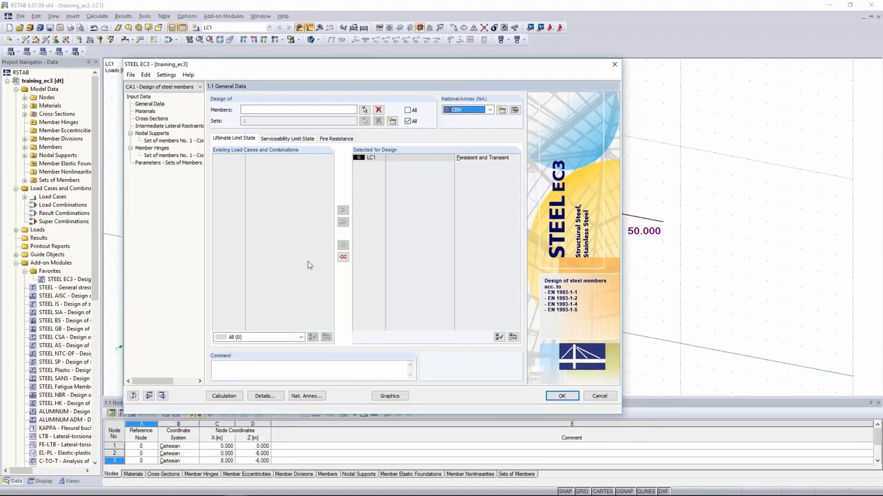
pyautogui.click(274, 398)
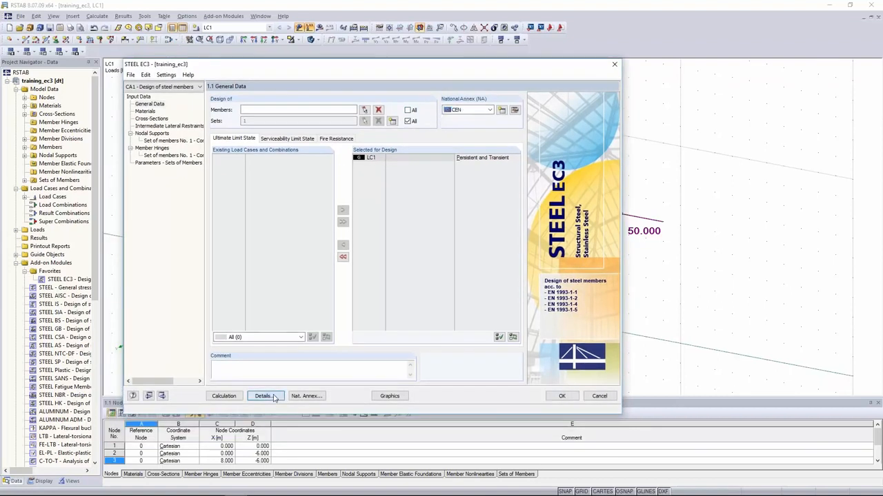
pyautogui.click(271, 99)
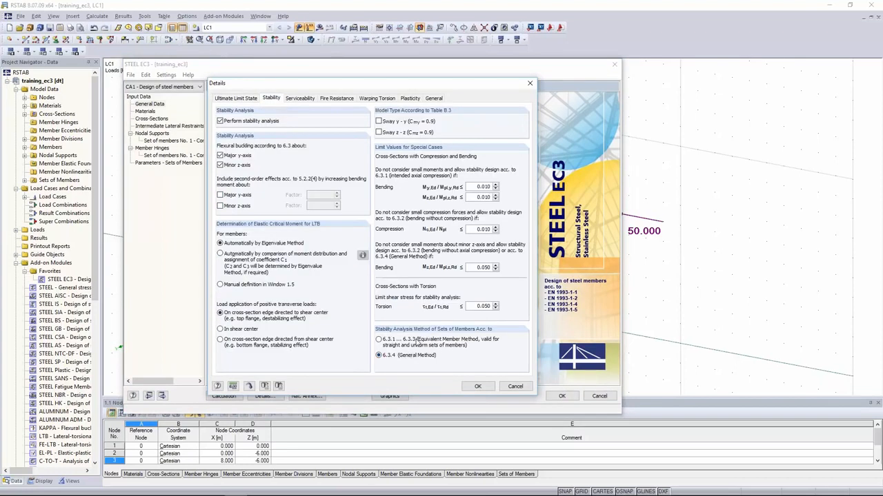
pyautogui.click(440, 345)
pyautogui.click(478, 387)
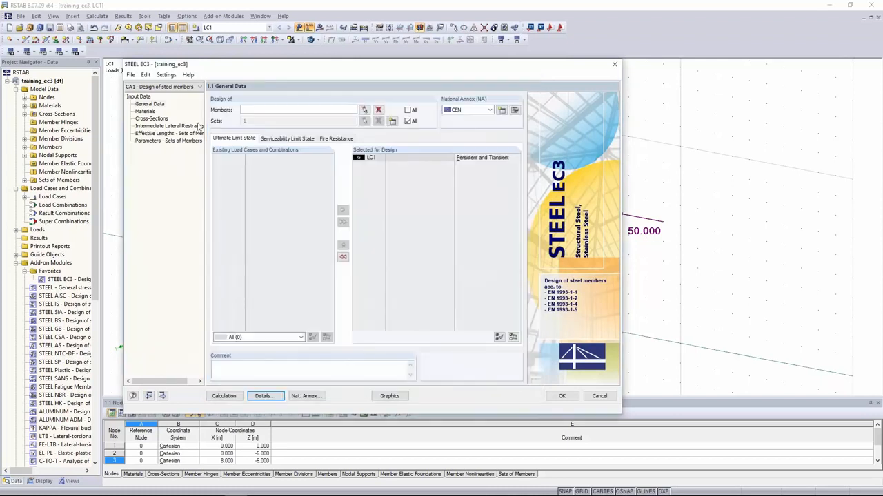
# Step: Review the material and cross-section input data for the design case, including the IPE 500 section
pyautogui.click(145, 111)
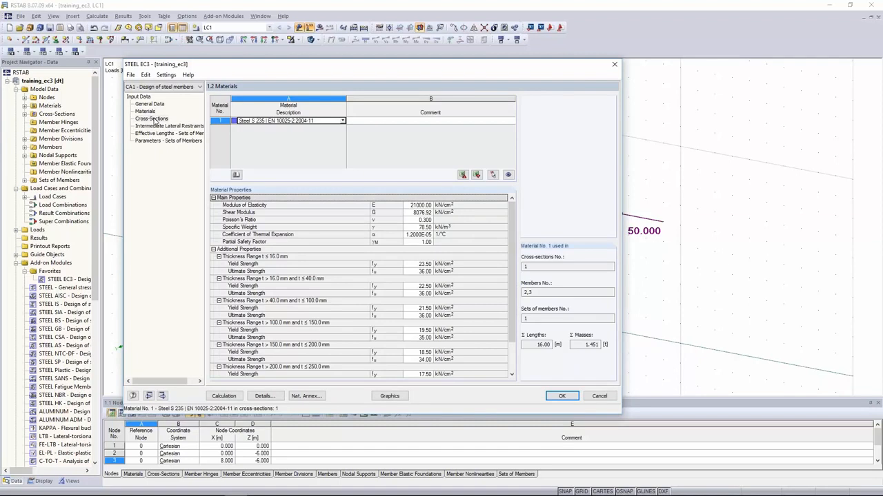
pyautogui.click(153, 119)
pyautogui.click(286, 121)
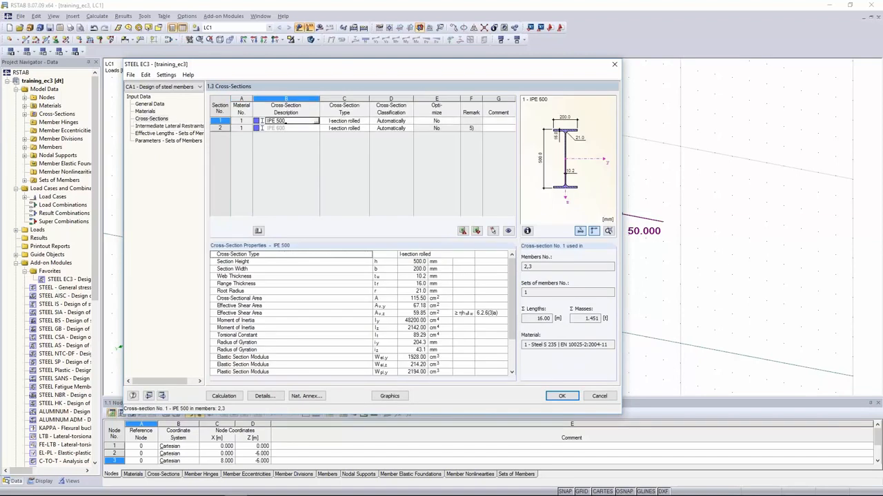
# Step: Try an intermediate lateral restraint on member 2, inspect its number and location settings, and clear the restraint
pyautogui.click(168, 127)
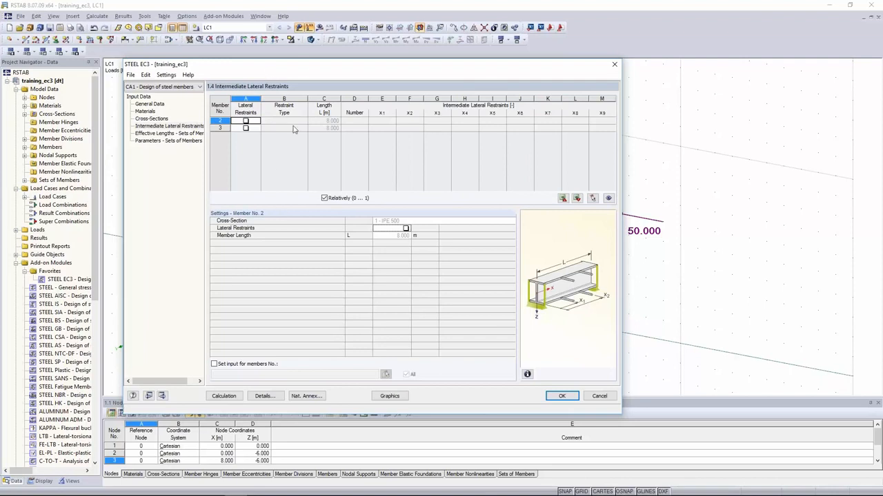
pyautogui.moveTo(304, 68); pyautogui.dragTo(312, 259)
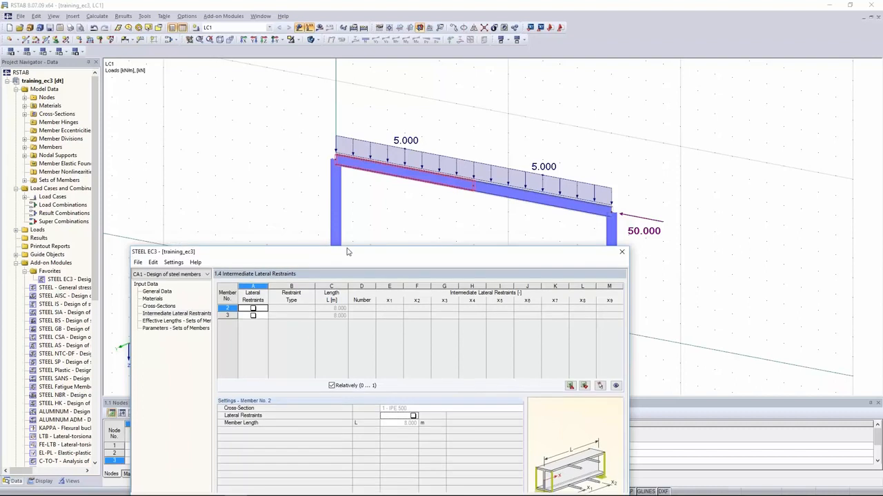
pyautogui.moveTo(344, 255); pyautogui.dragTo(351, 71)
pyautogui.click(261, 129)
pyautogui.click(308, 258)
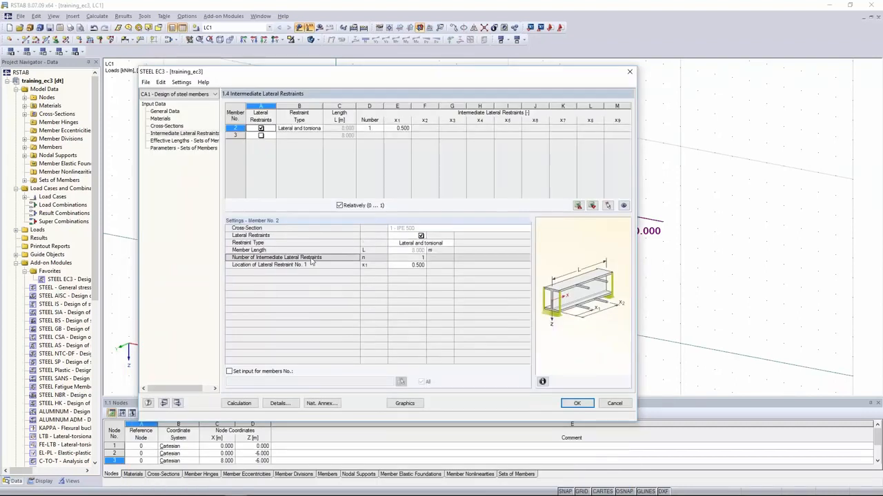
pyautogui.moveTo(427, 72); pyautogui.dragTo(420, 220)
pyautogui.click(260, 277)
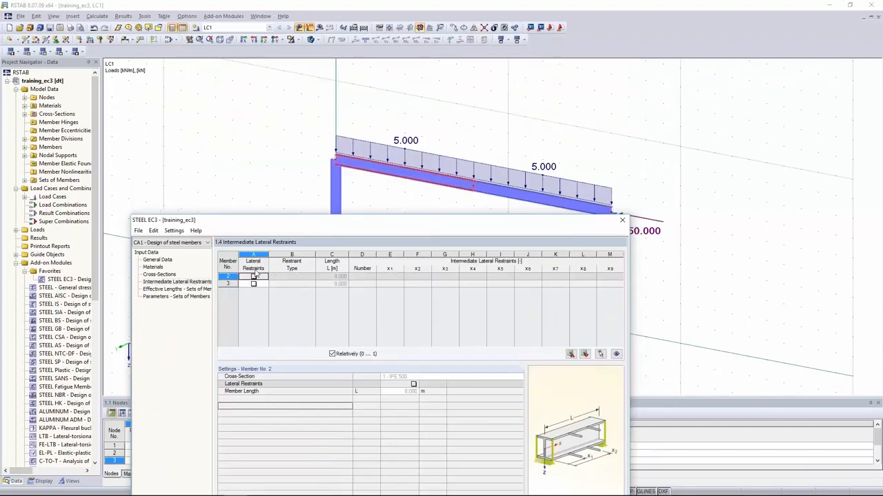
pyautogui.moveTo(260, 220); pyautogui.dragTo(292, 75)
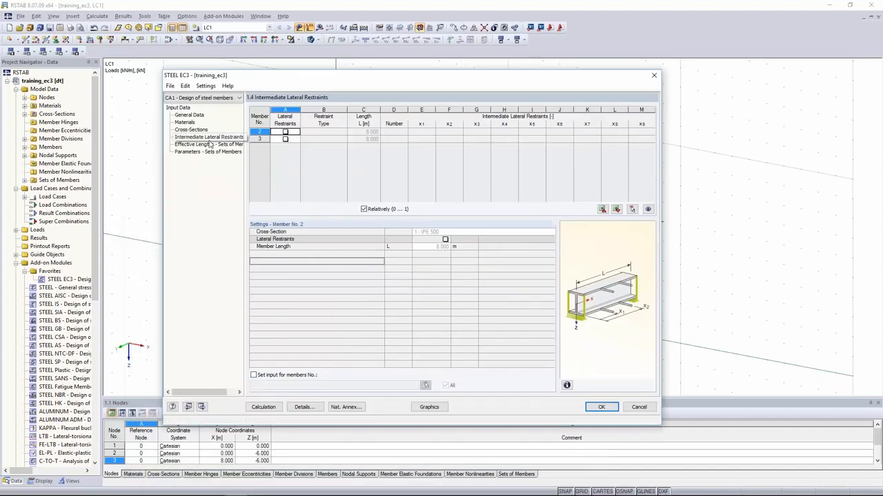
# Step: Examine the set's effective lengths and factors for buckling about axes y and z and for lateral-torsional buckling
pyautogui.click(197, 144)
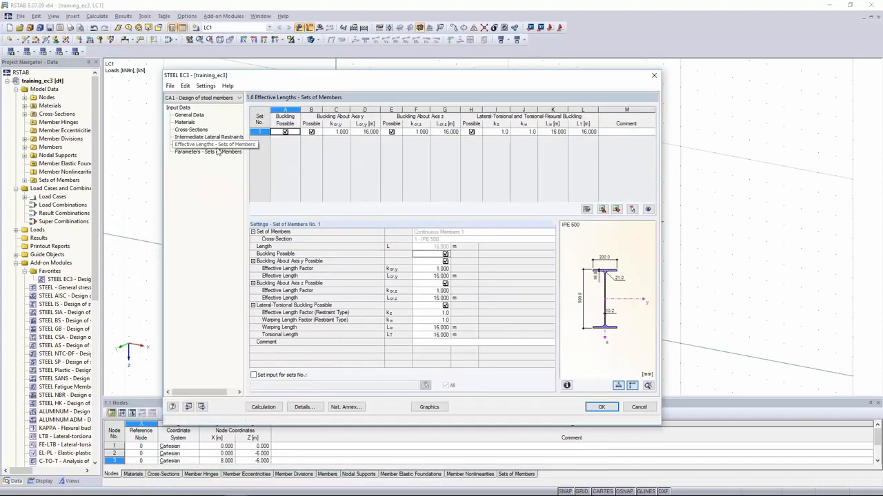
pyautogui.click(357, 131)
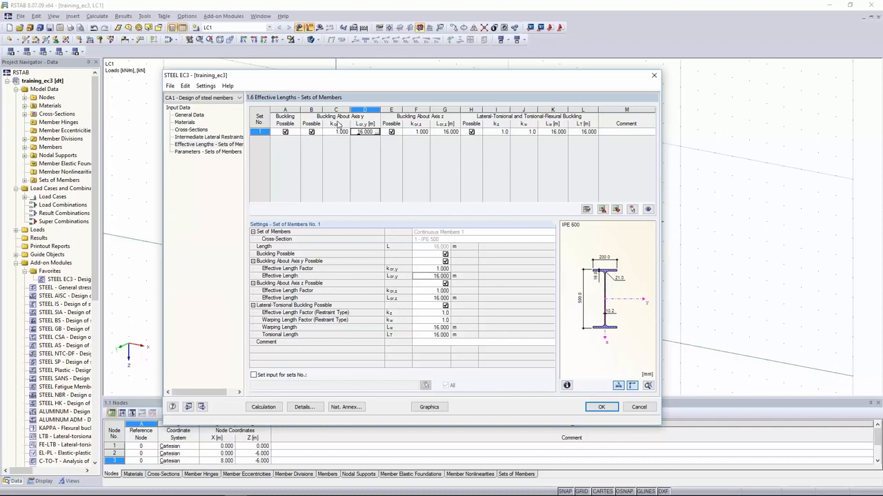
pyautogui.click(449, 131)
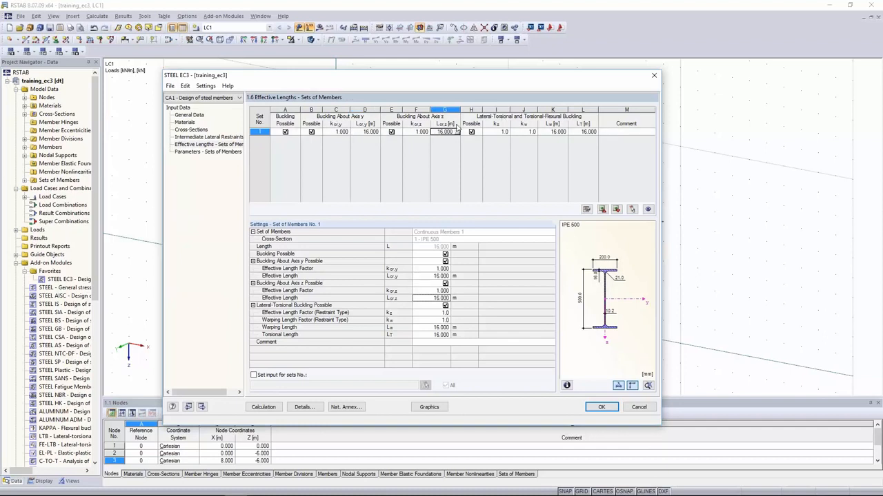
pyautogui.moveTo(560, 131); pyautogui.dragTo(476, 134)
pyautogui.moveTo(585, 132); pyautogui.dragTo(475, 134)
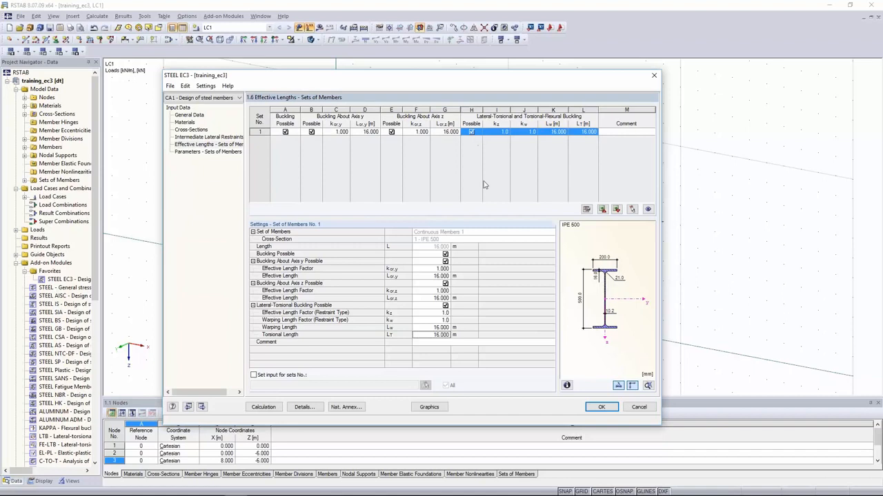
pyautogui.click(497, 131)
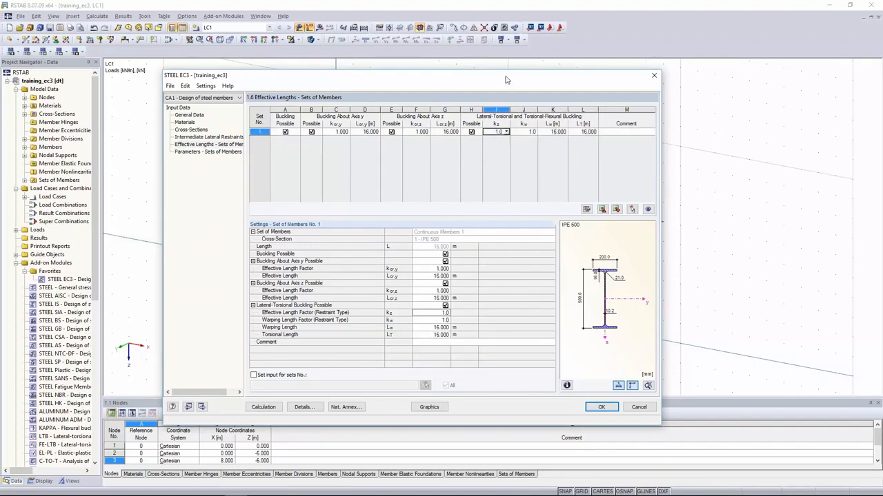
pyautogui.moveTo(506, 80); pyautogui.dragTo(503, 83)
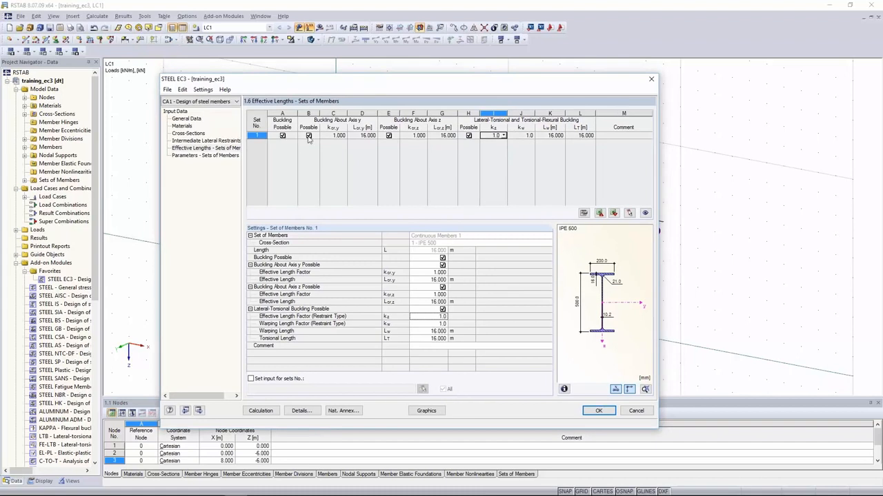
pyautogui.moveTo(331, 135); pyautogui.dragTo(450, 142)
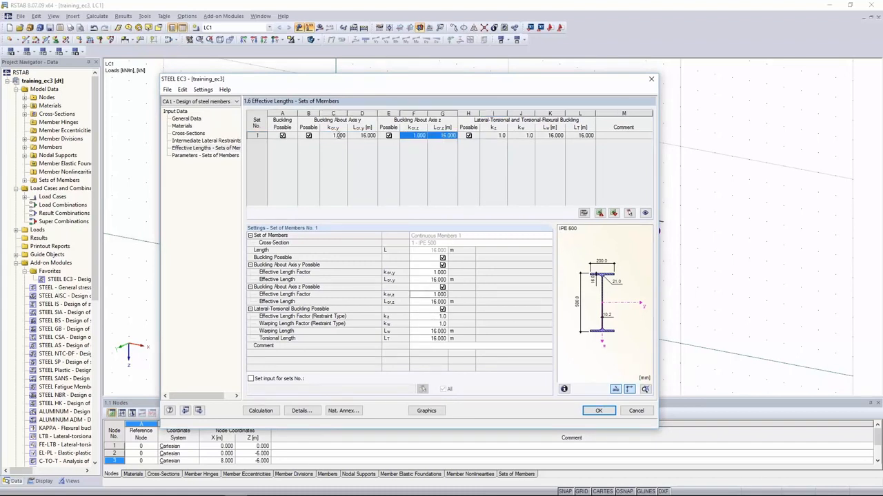
pyautogui.click(412, 136)
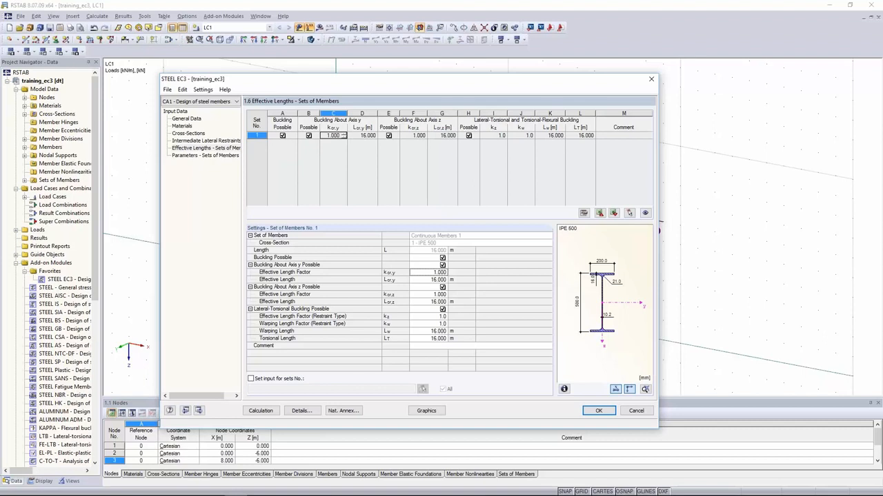
pyautogui.moveTo(491, 135); pyautogui.dragTo(525, 135)
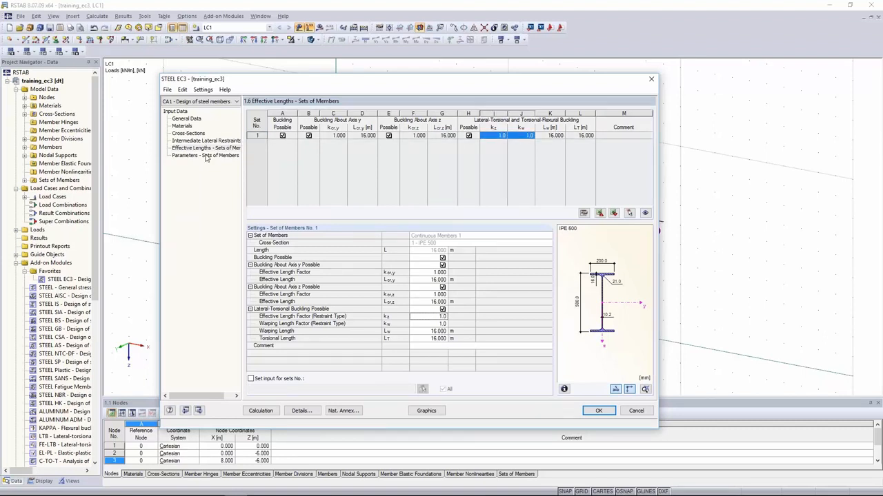
# Step: Run the STEEL EC3 design calculation for the set of members
pyautogui.click(262, 411)
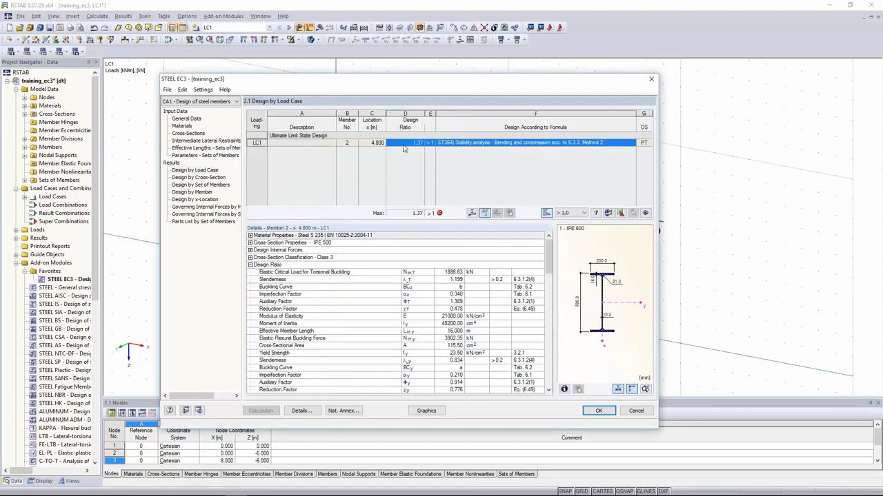
# Step: Review the flange and web limits in the cross-section classification details for member 2, and collapse the section
pyautogui.moveTo(421, 86); pyautogui.dragTo(441, 103)
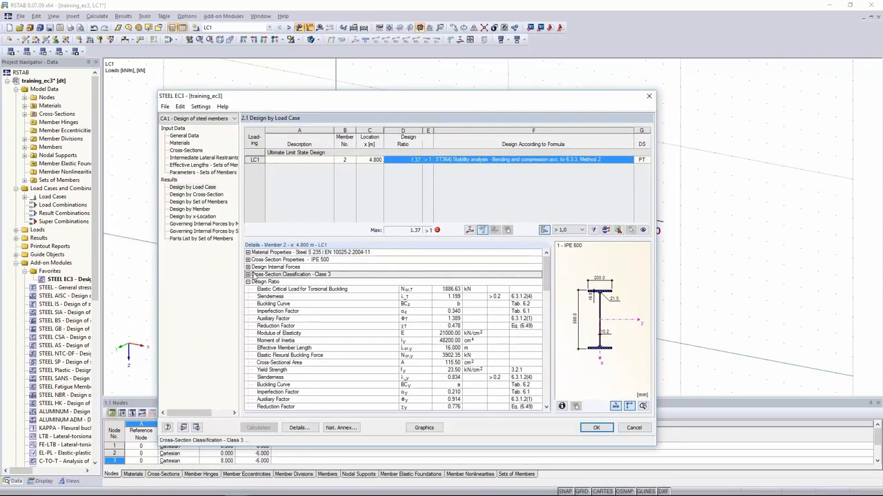
pyautogui.click(249, 275)
pyautogui.moveTo(295, 283); pyautogui.dragTo(328, 342)
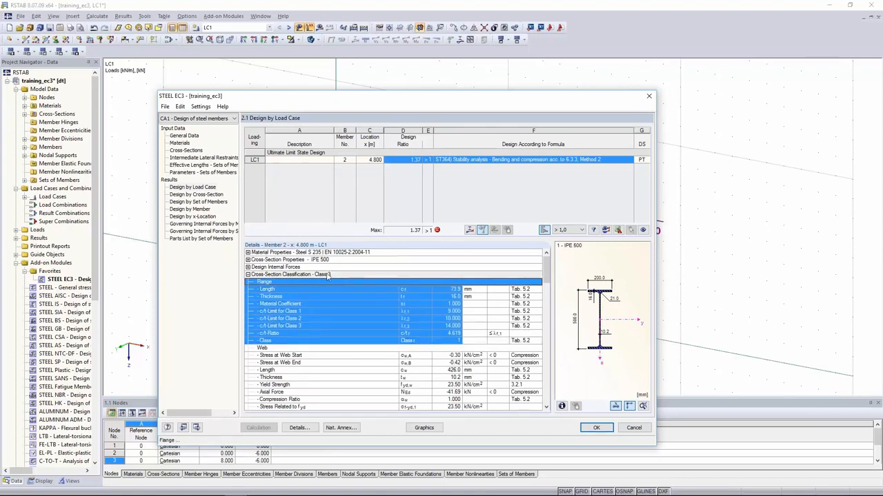
pyautogui.click(272, 276)
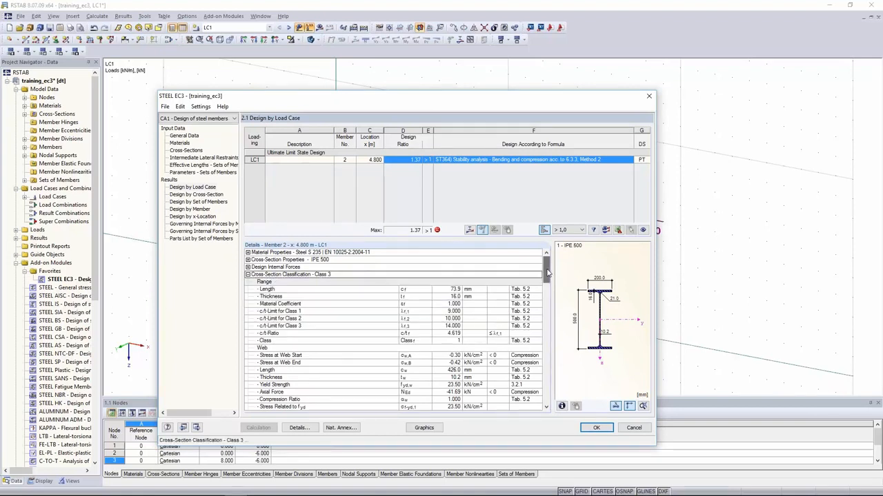
pyautogui.scroll(-5, 546, 280)
pyautogui.scroll(-1, 546, 280)
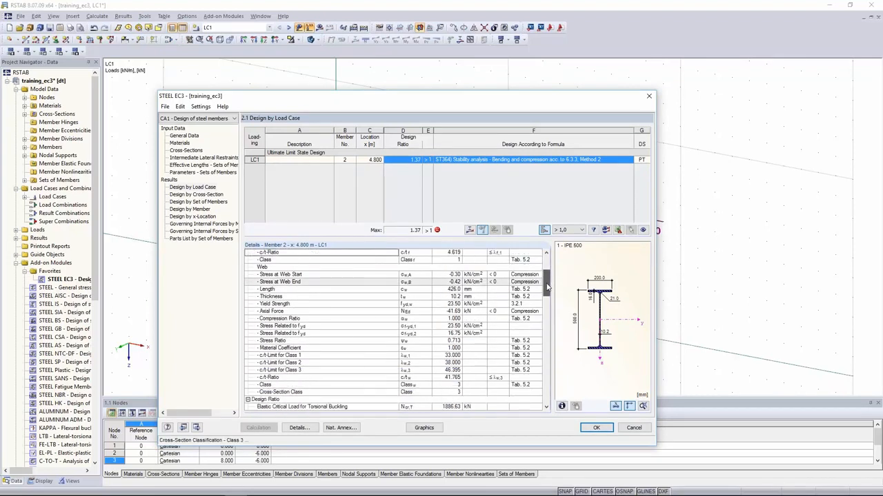
pyautogui.scroll(6, 546, 280)
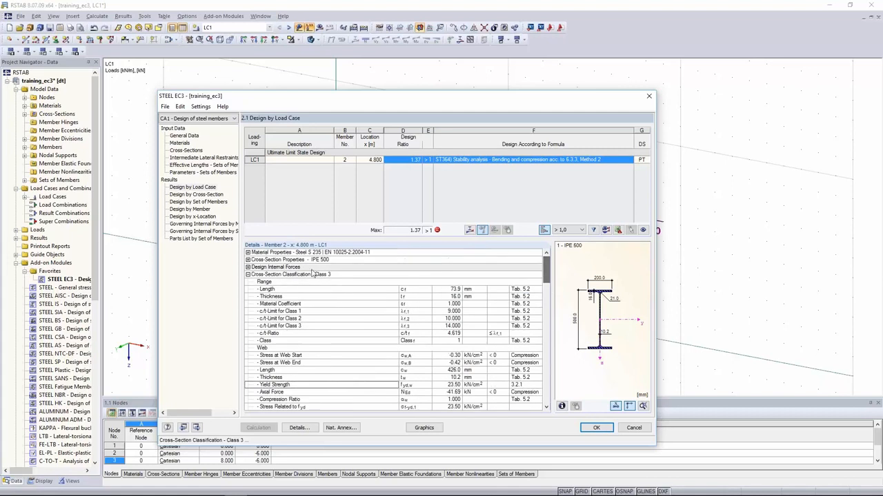
pyautogui.doubleClick(310, 275)
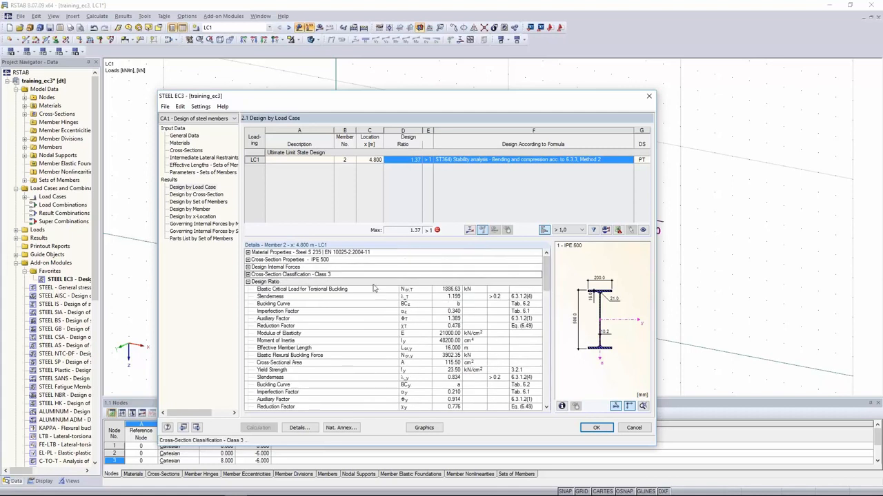
# Step: Examine the design ratio details for torsional buckling, effective member length, the elastic critical moment, and the moment distribution factors
pyautogui.moveTo(313, 291); pyautogui.dragTo(446, 291)
pyautogui.moveTo(452, 349); pyautogui.dragTo(344, 357)
pyautogui.moveTo(546, 270); pyautogui.dragTo(550, 330)
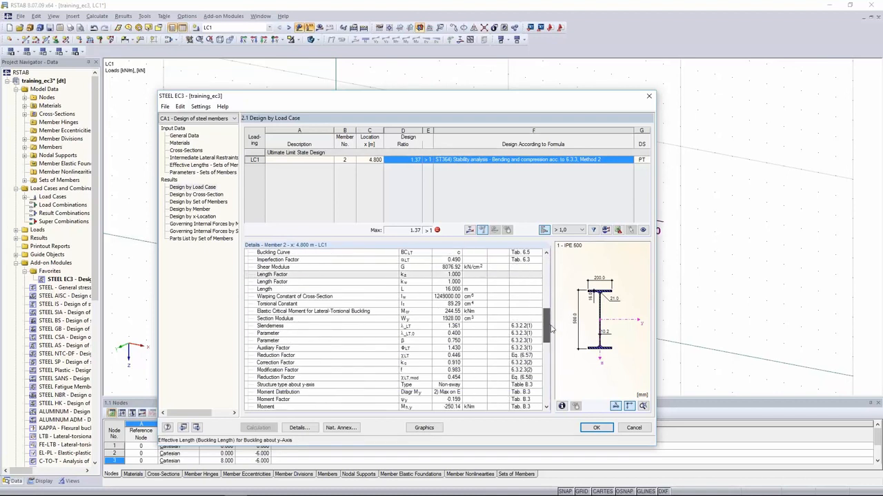
pyautogui.click(406, 319)
pyautogui.moveTo(407, 323); pyautogui.dragTo(327, 320)
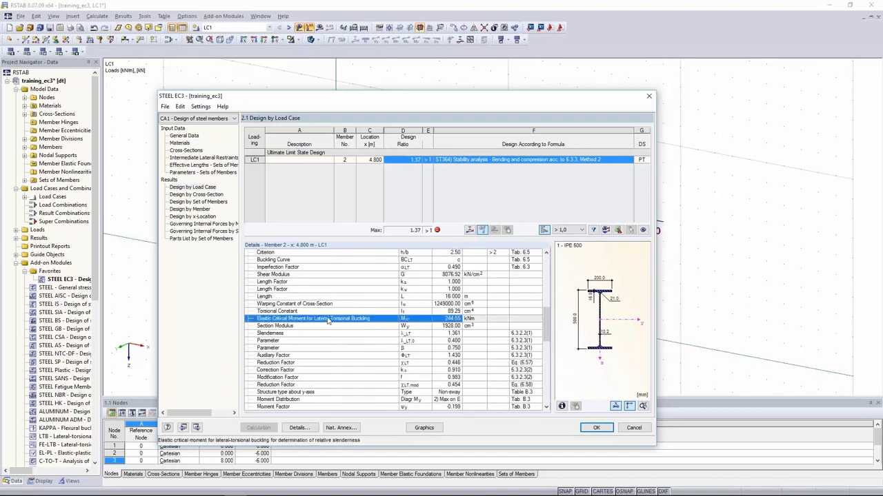
pyautogui.scroll(-6, 441, 320)
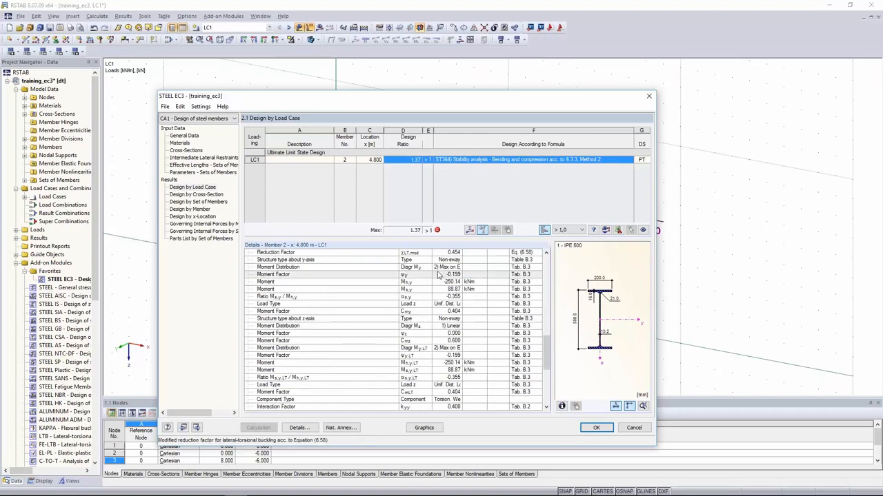
# Step: Show the design results graphically on the frame and switch the display to cross-section classification
pyautogui.click(432, 429)
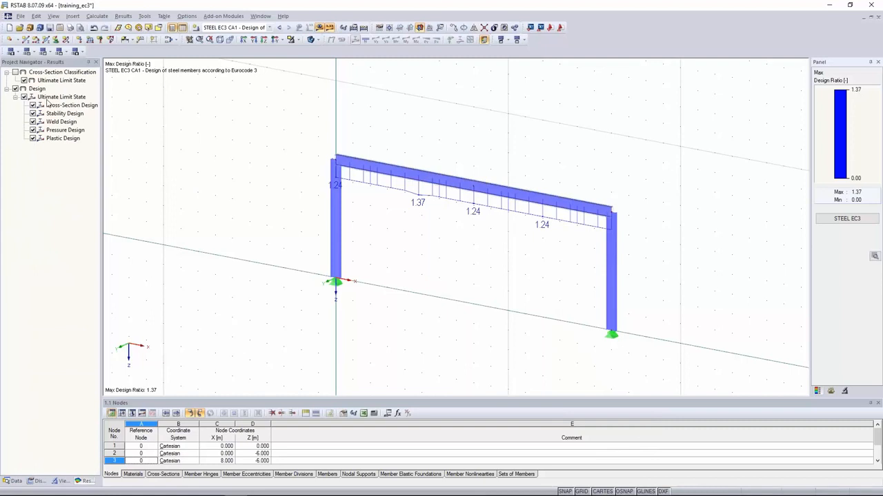
pyautogui.click(15, 73)
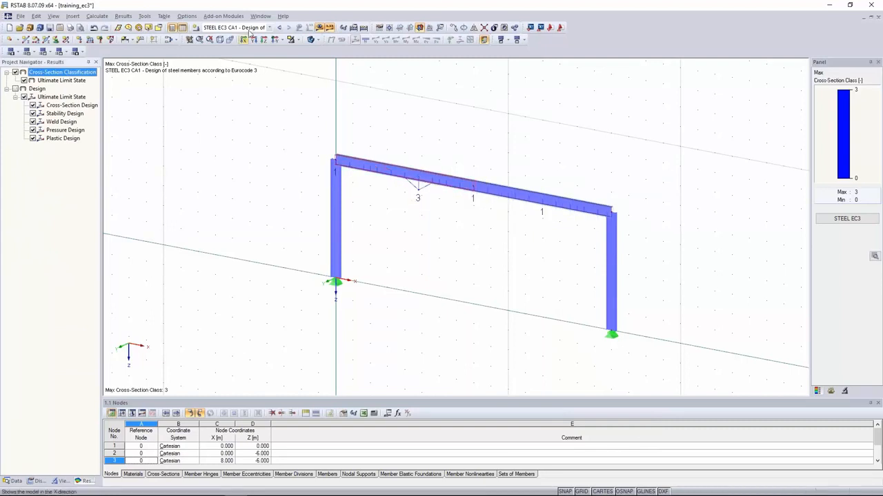
# Step: Display the LC1 internal forces on the frame, first the bending moments My and then the axial forces N
pyautogui.click(251, 27)
pyautogui.click(249, 36)
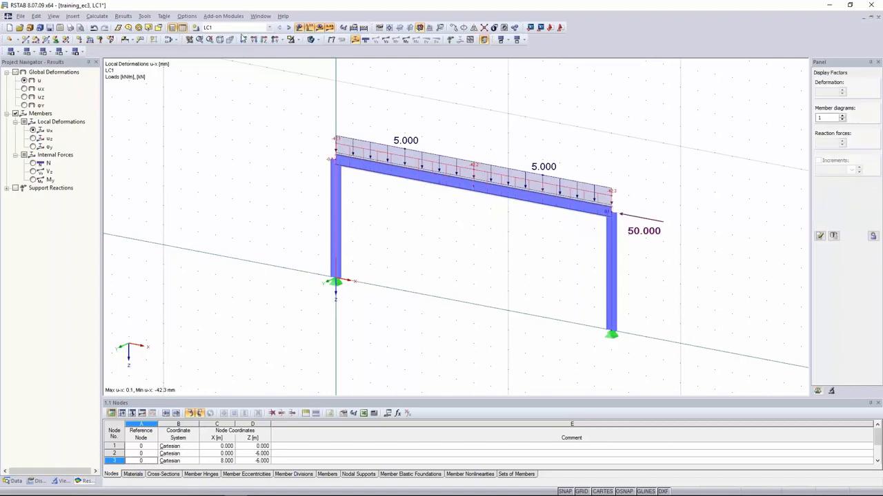
pyautogui.click(33, 180)
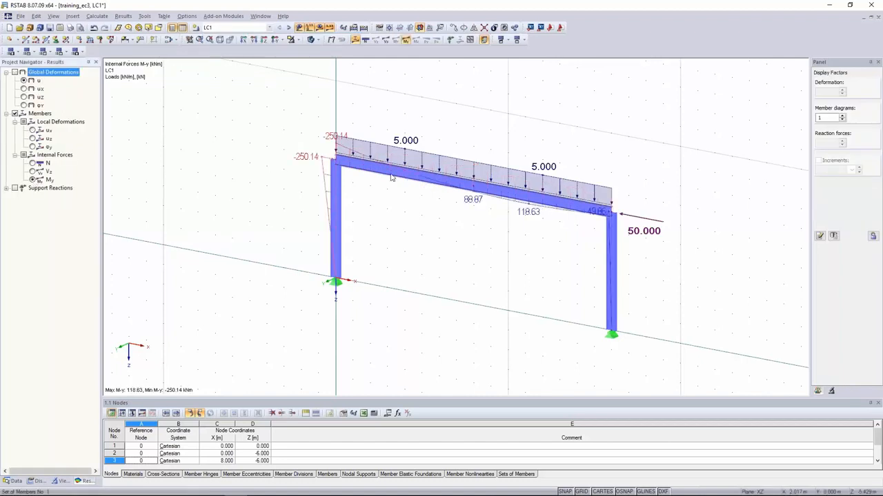
pyautogui.click(33, 163)
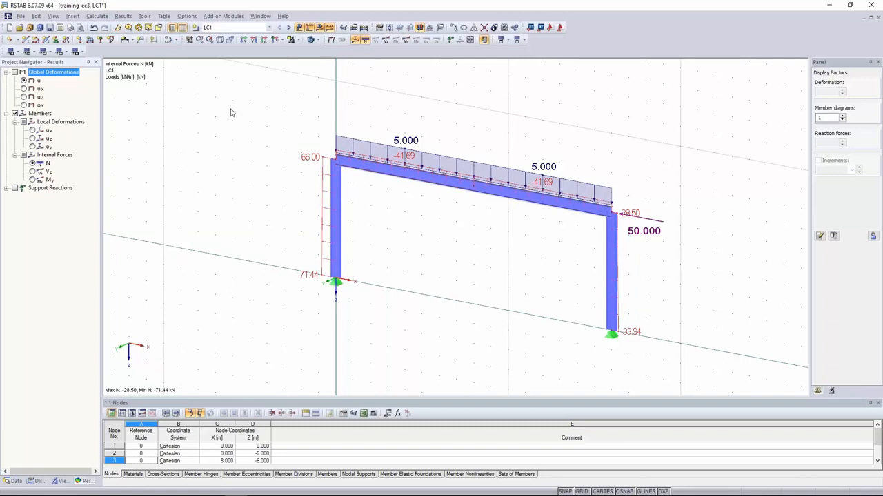
# Step: Switch the results back to STEEL EC3 CA1 and reopen the design module
pyautogui.click(268, 27)
pyautogui.click(262, 38)
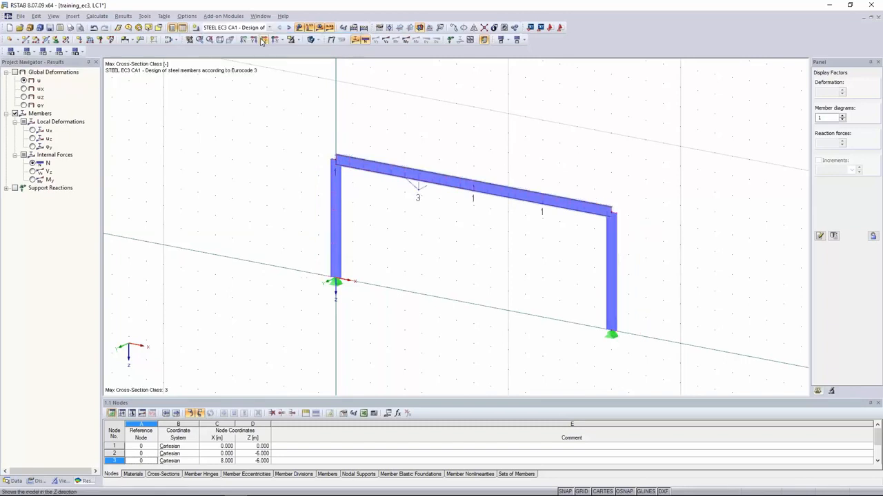
pyautogui.click(222, 16)
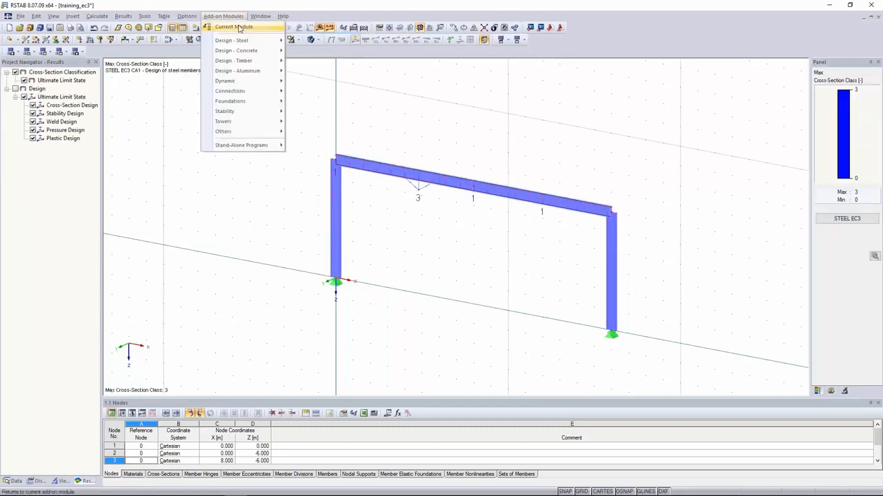
pyautogui.click(240, 28)
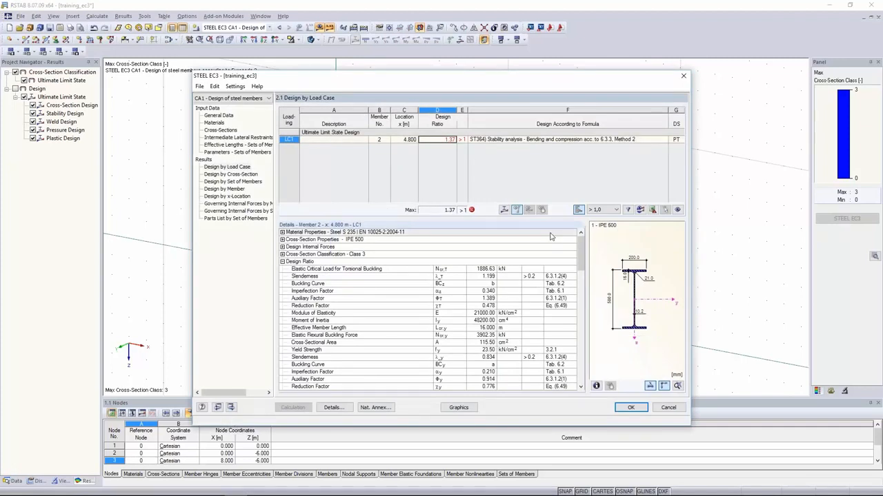
# Step: Examine the elastic critical moment for lateral-torsional buckling in the design details and view the associated mode shape in 3D
pyautogui.moveTo(582, 252); pyautogui.dragTo(585, 303)
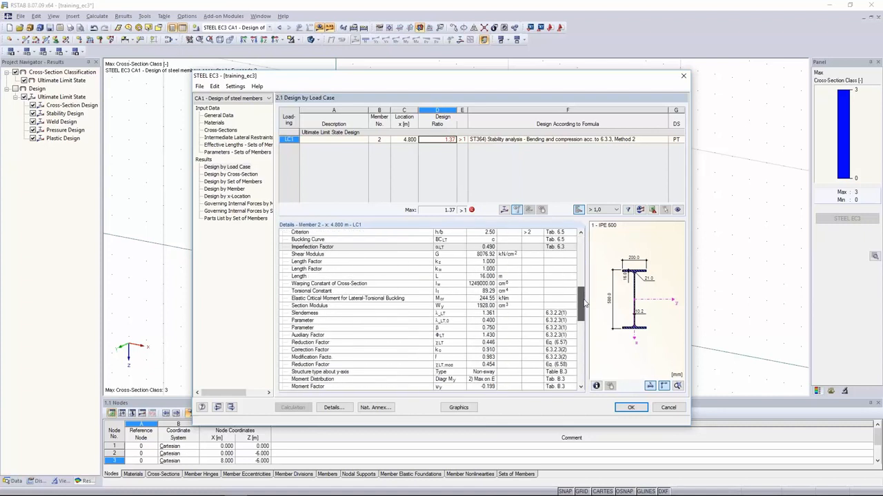
pyautogui.scroll(-1, 428, 296)
pyautogui.click(453, 293)
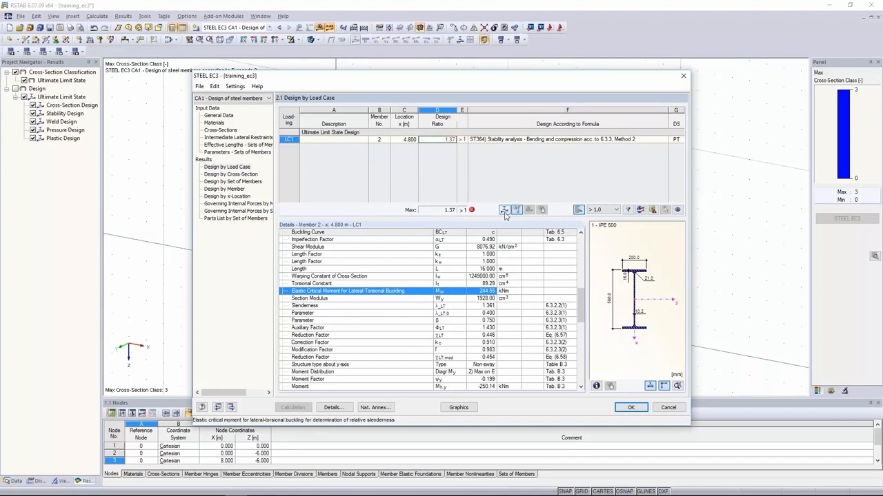
pyautogui.click(504, 210)
pyautogui.keyDown('ctrl'); pyautogui.moveTo(519, 191); pyautogui.dragTo(405, 157, button='middle'); pyautogui.keyUp('ctrl')
pyautogui.click(359, 399)
pyautogui.click(359, 399)
pyautogui.moveTo(522, 238)
pyautogui.keyDown('ctrl'); pyautogui.mouseDown(button='middle')
pyautogui.moveTo(391, 213)
pyautogui.moveTo(420, 186)
pyautogui.moveTo(471, 232)
pyautogui.moveTo(536, 241)
pyautogui.mouseUp(button='middle'); pyautogui.keyUp('ctrl')
pyautogui.click(689, 397)
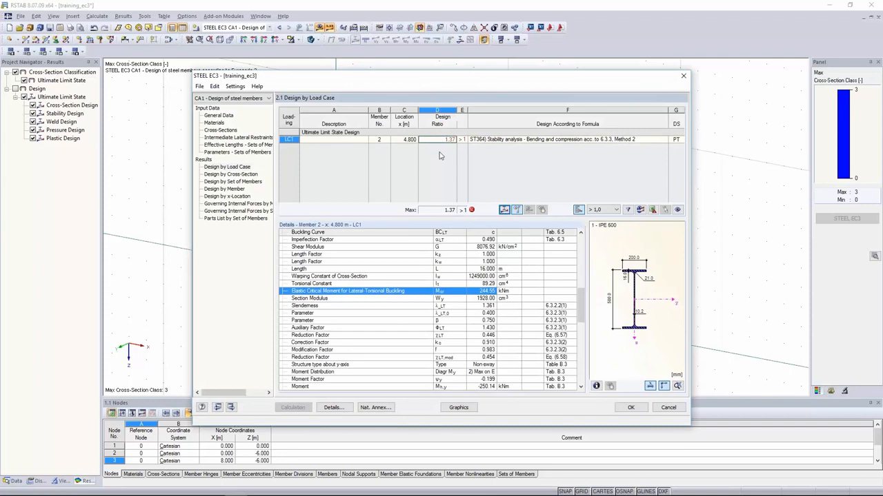
pyautogui.click(350, 144)
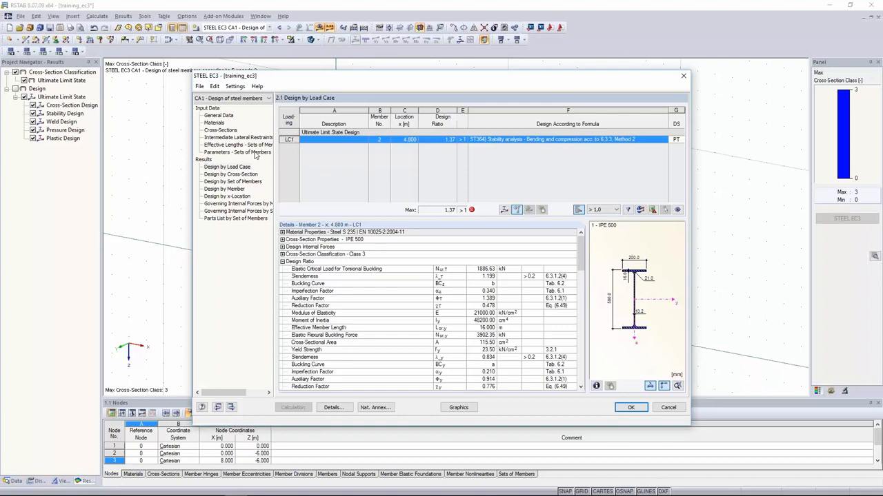
# Step: Check the intermediate lateral restraints and activate the rotational restraint for set of members No. 1
pyautogui.click(223, 138)
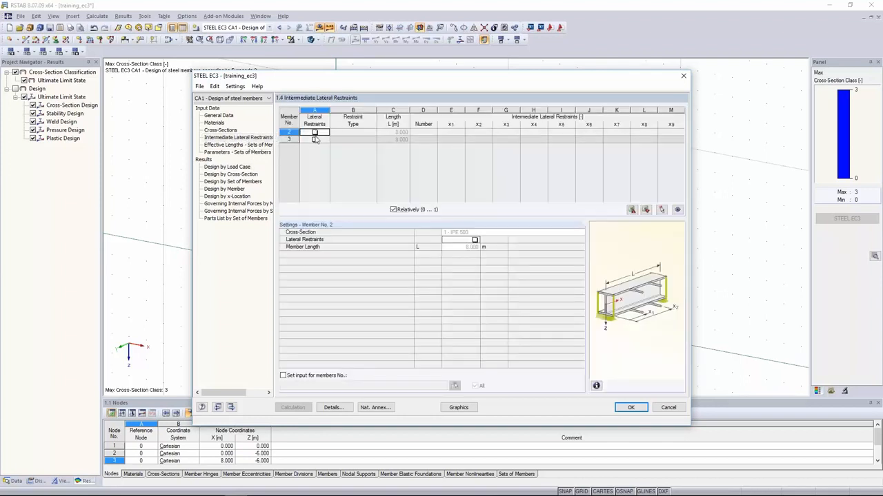
pyautogui.click(244, 152)
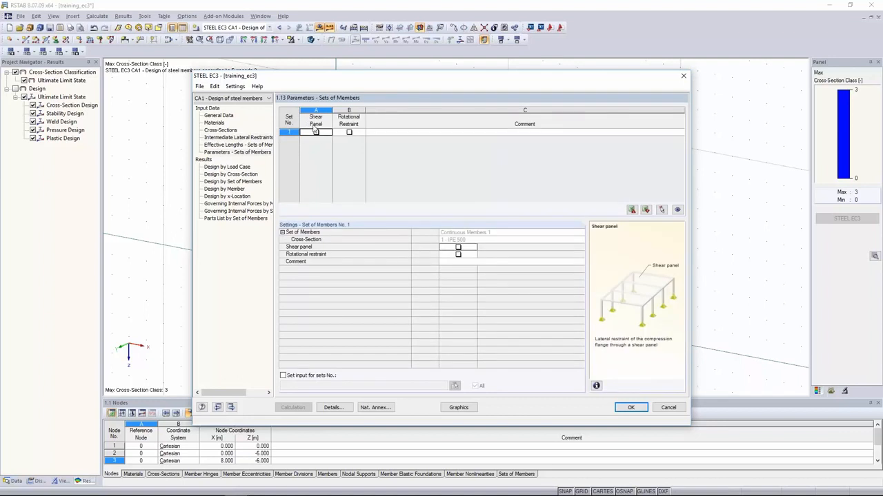
pyautogui.click(349, 133)
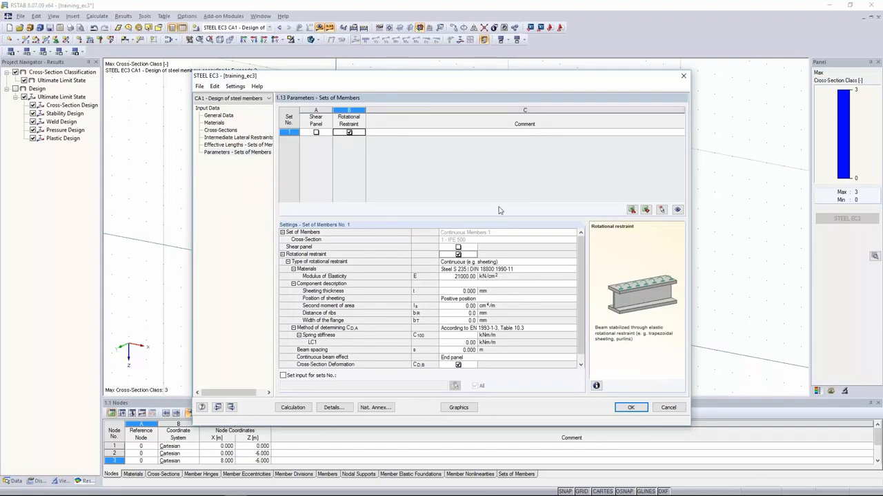
# Step: Assign the Fischer corrugated sheet FI + 85/280 - 1.25 from the section library as the restraining component
pyautogui.click(481, 284)
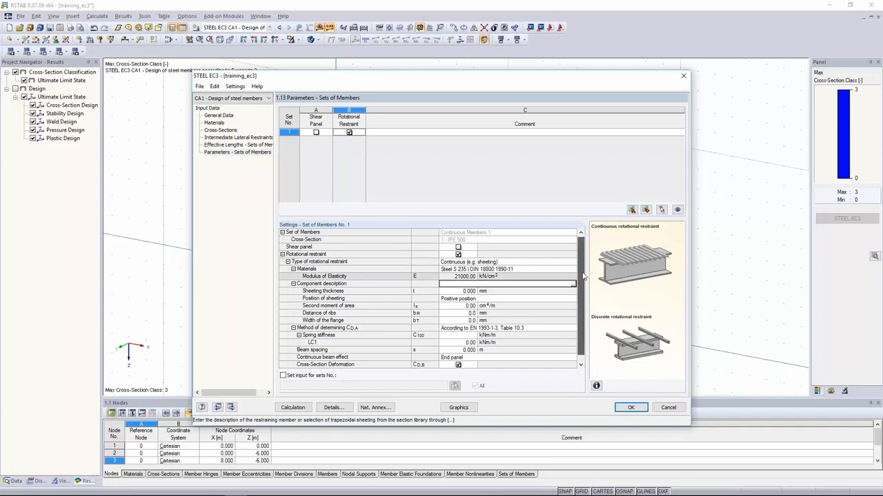
pyautogui.scroll(-1, 579, 296)
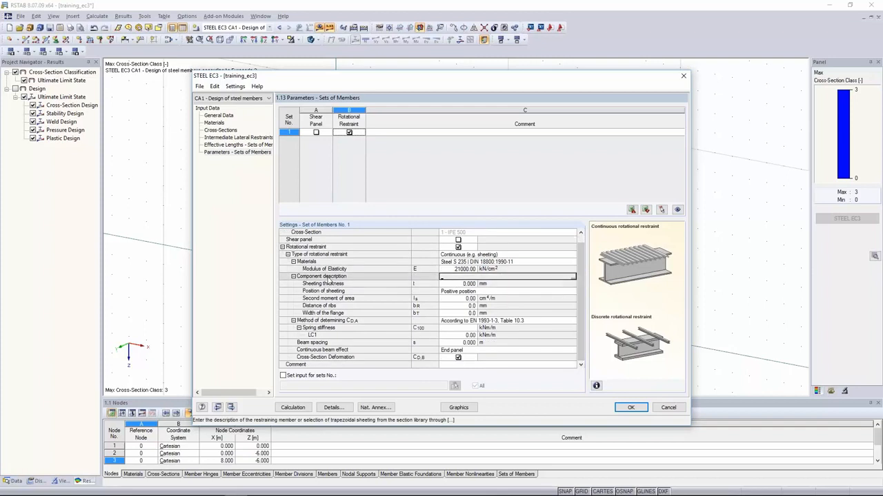
pyautogui.click(572, 279)
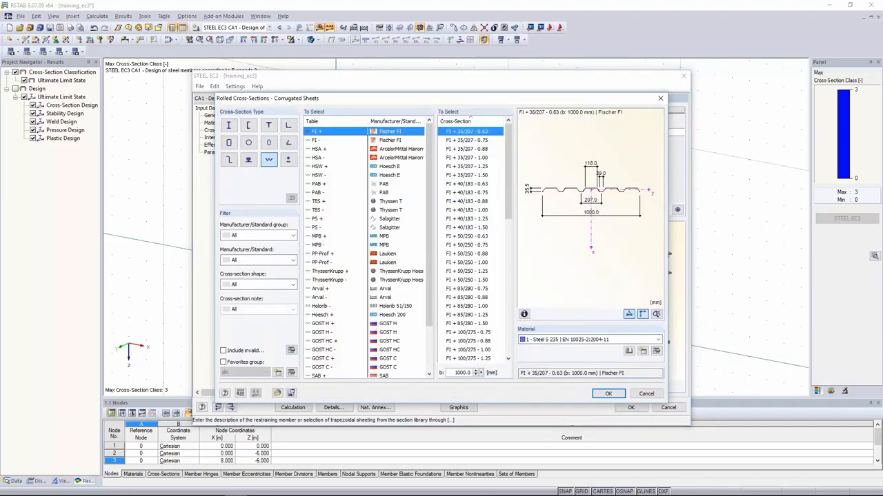
pyautogui.click(471, 307)
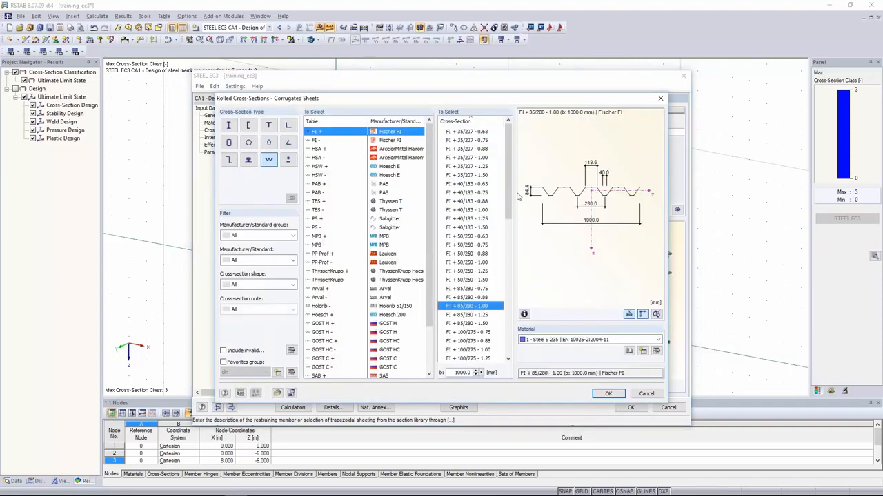
pyautogui.click(460, 315)
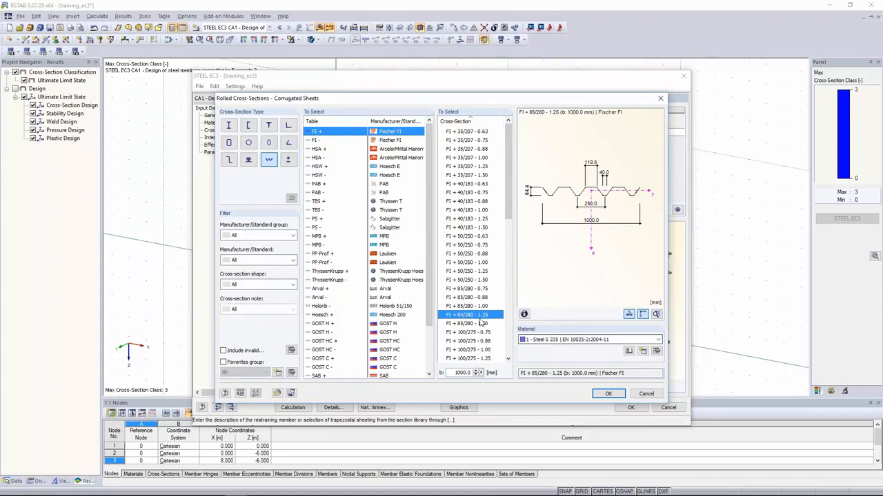
pyautogui.click(608, 394)
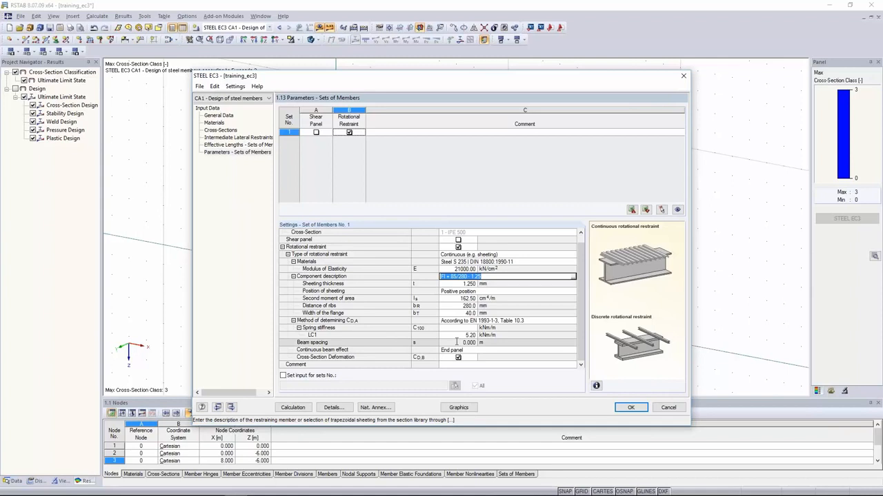
# Step: Import the rotational spring stiffness C100 of 5.2 kNm/m from Table 10.3 of EN 1993-1-3
pyautogui.click(473, 343)
pyautogui.doubleClick(469, 343)
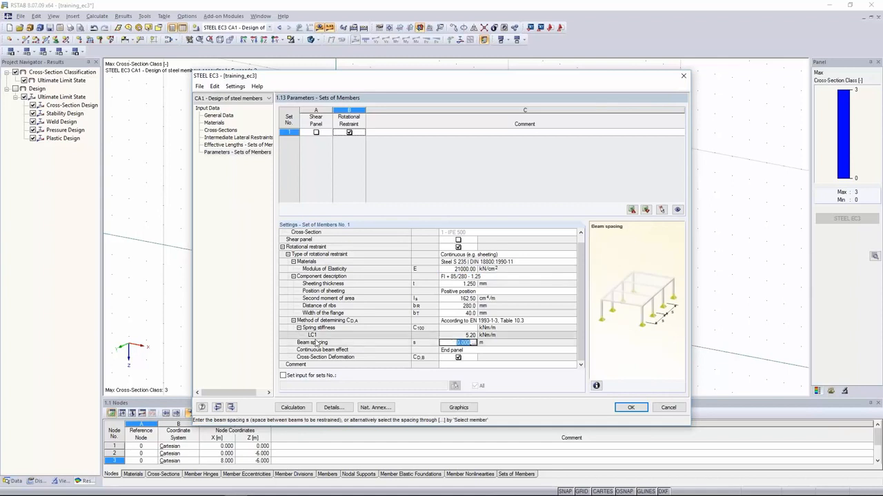
pyautogui.click(453, 328)
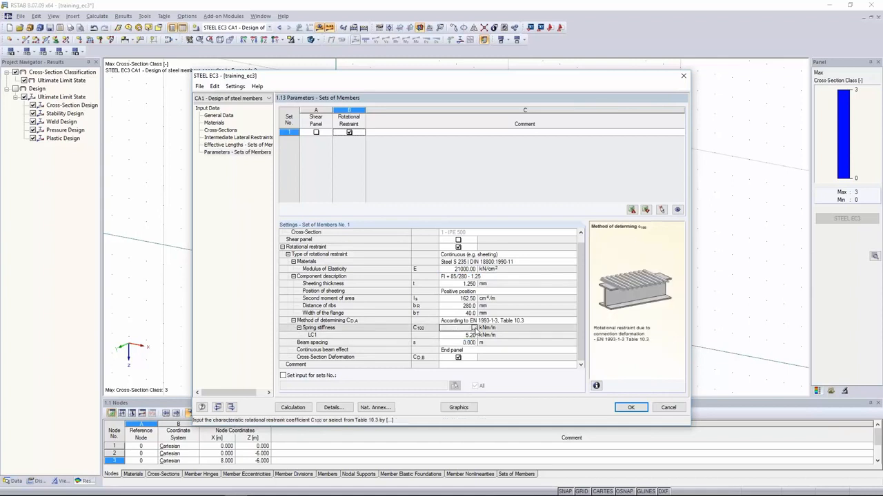
pyautogui.click(475, 329)
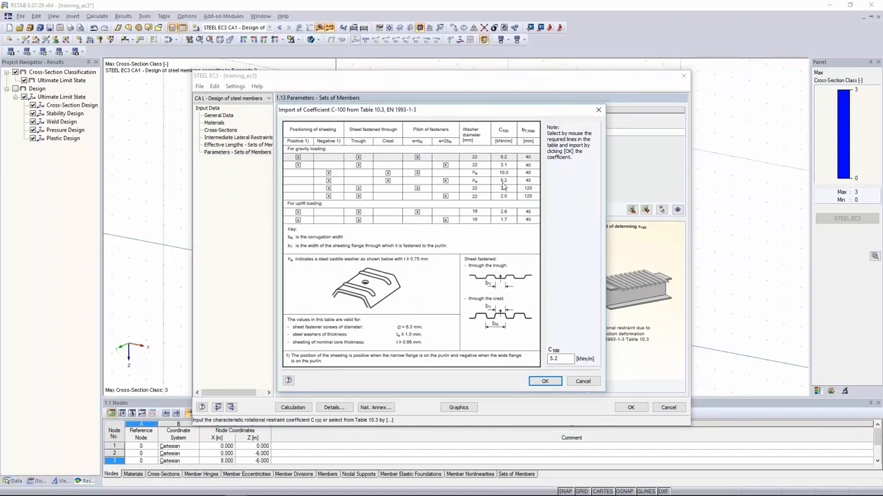
pyautogui.click(556, 382)
# Step: Set the beam spacing for the rotational restraint to 5 m
pyautogui.click(461, 343)
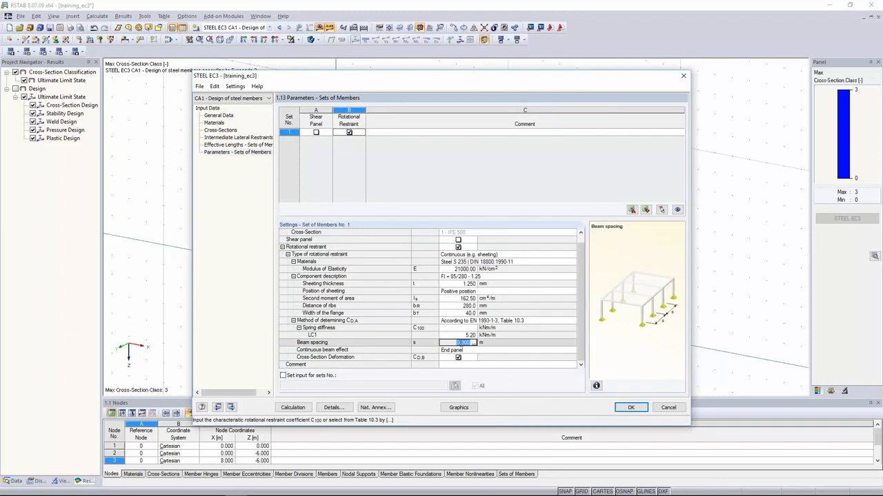
pyautogui.write('5')
pyautogui.press('Tab')
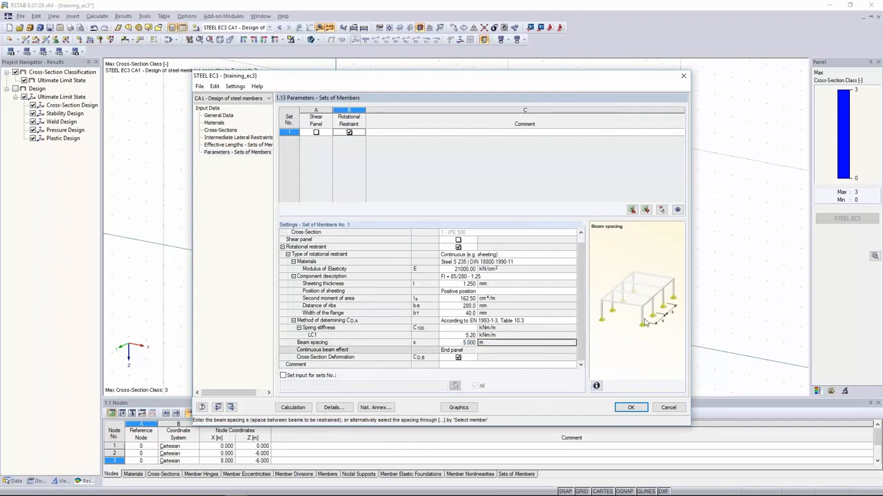
# Step: Calculate the design and examine the rotational spring stiffness parameters acc. to EN 1993-1-3, 10.1.5.2 down to the total stiffness
pyautogui.click(292, 407)
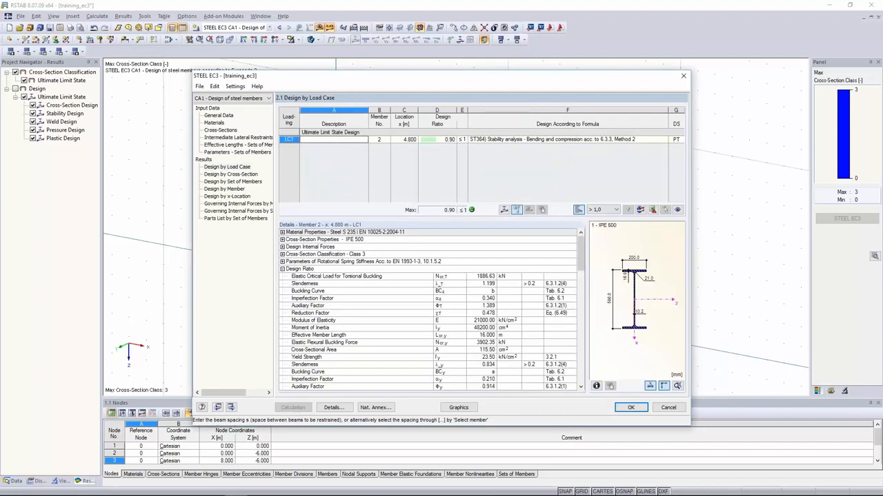
pyautogui.click(473, 141)
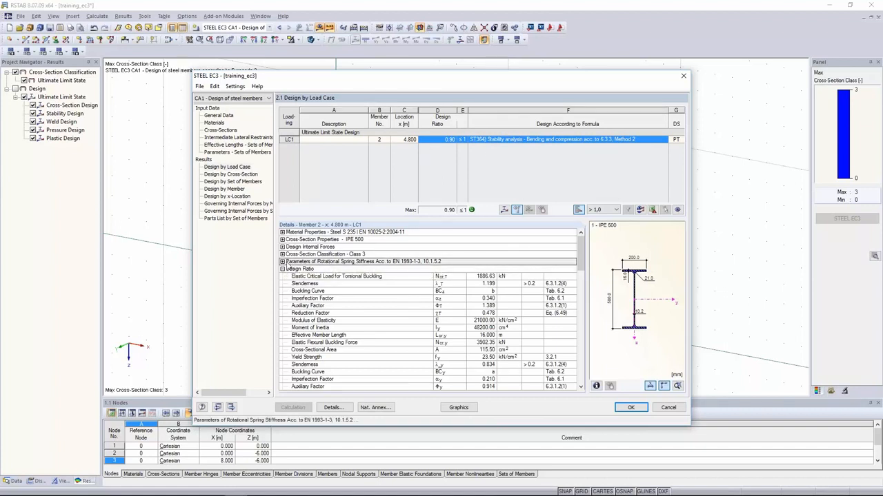
pyautogui.click(282, 262)
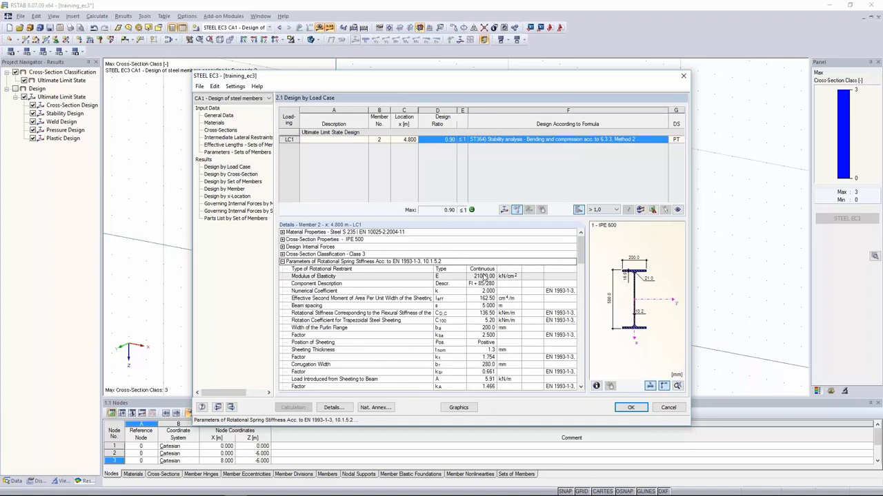
pyautogui.moveTo(483, 269); pyautogui.dragTo(485, 386)
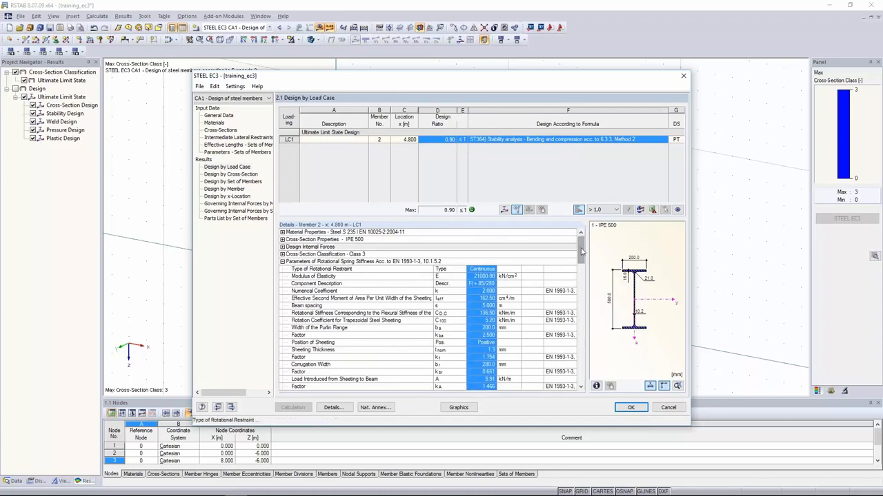
pyautogui.scroll(-1, 582, 261)
pyautogui.scroll(-4, 581, 261)
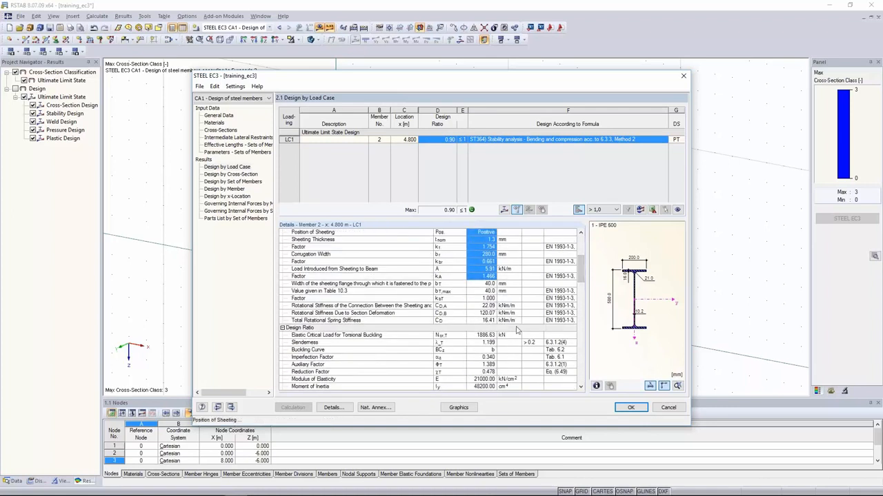
pyautogui.moveTo(498, 321); pyautogui.dragTo(406, 322)
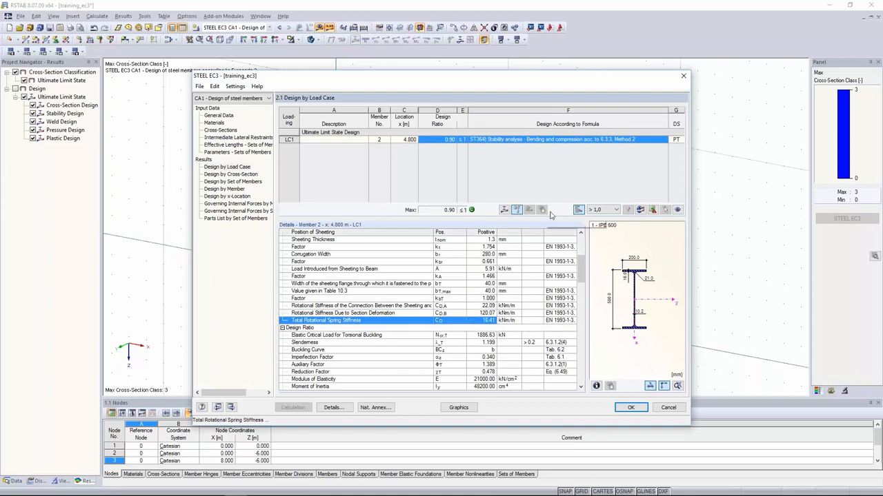
pyautogui.click(629, 408)
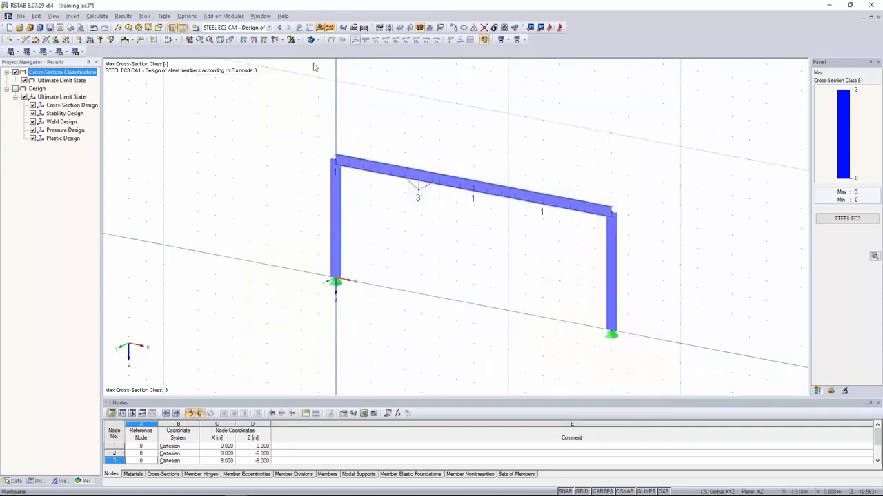
pyautogui.click(321, 28)
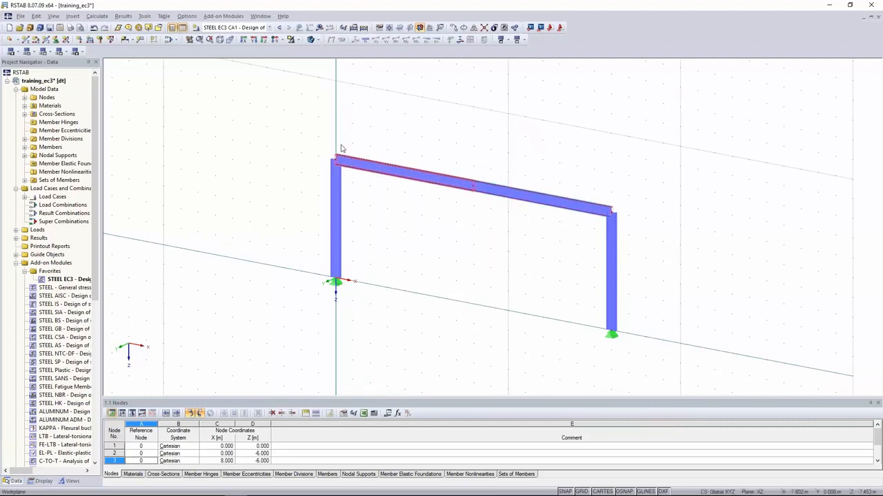
pyautogui.rightClick(428, 184)
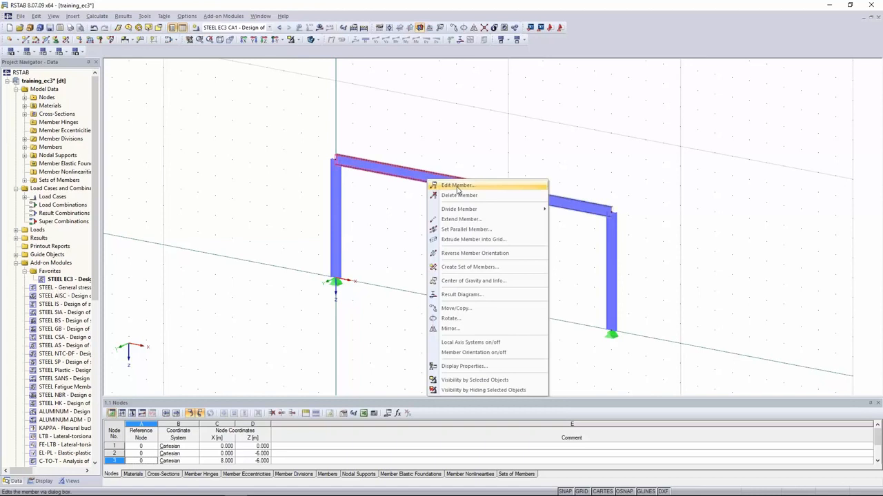
pyautogui.click(457, 186)
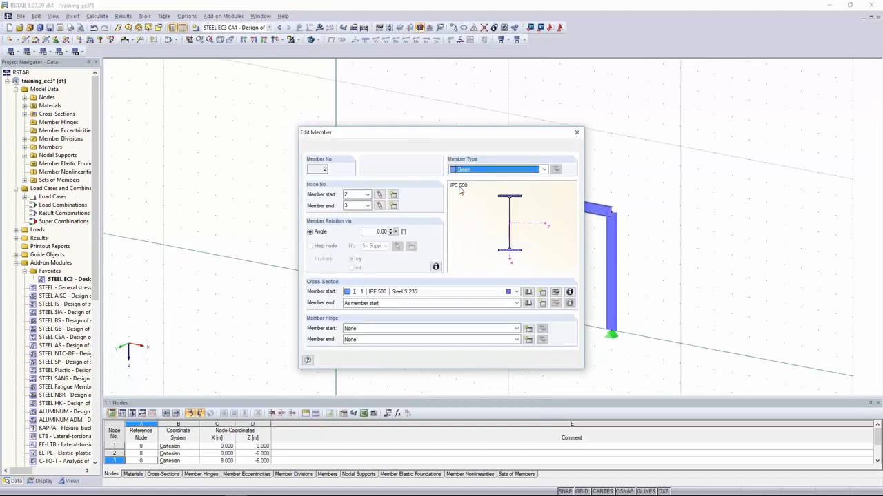
pyautogui.press('Escape')
# Step: Divide the beam's first half, member 2, using a distance of about 1 m from its start
pyautogui.rightClick(384, 171)
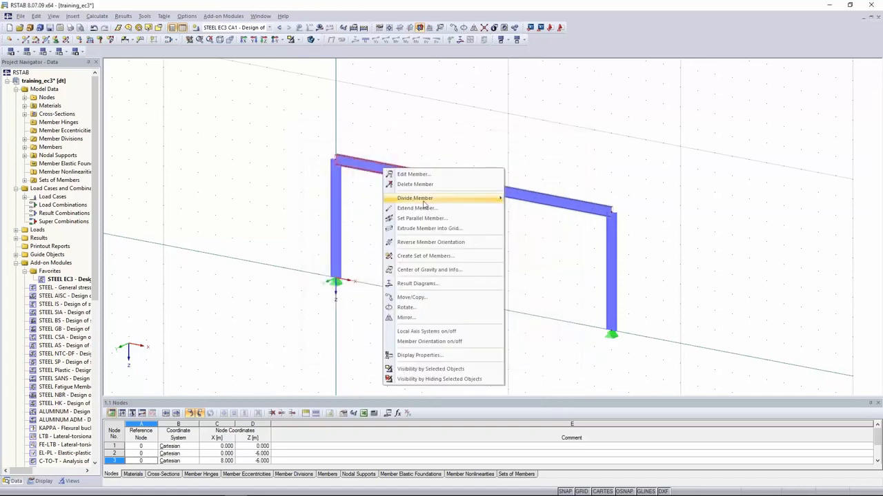
pyautogui.moveTo(427, 201)
pyautogui.click(534, 218)
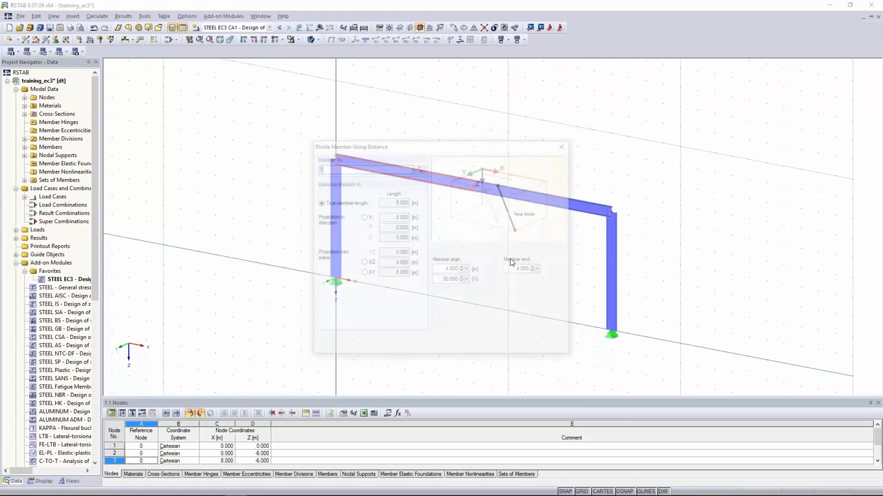
pyautogui.moveTo(445, 269); pyautogui.dragTo(471, 269)
pyautogui.press('Return')
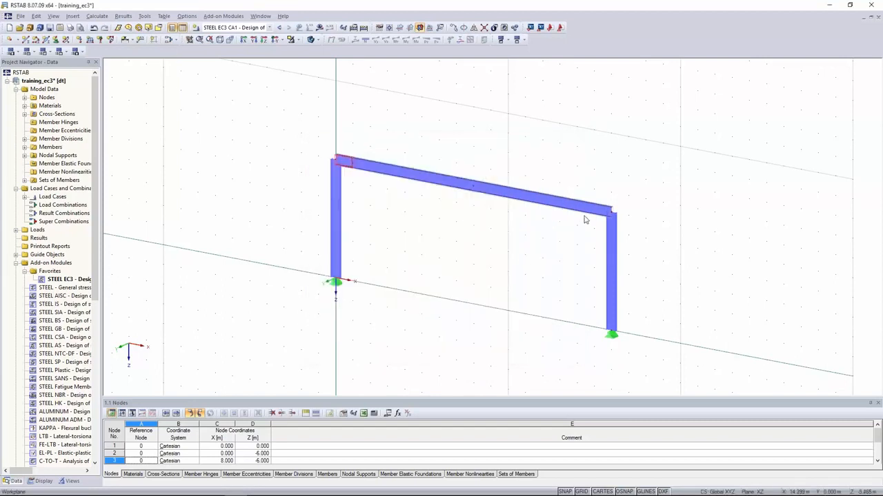
# Step: Divide the beam's second half, member 3, using a distance of 1 m from its end
pyautogui.rightClick(586, 210)
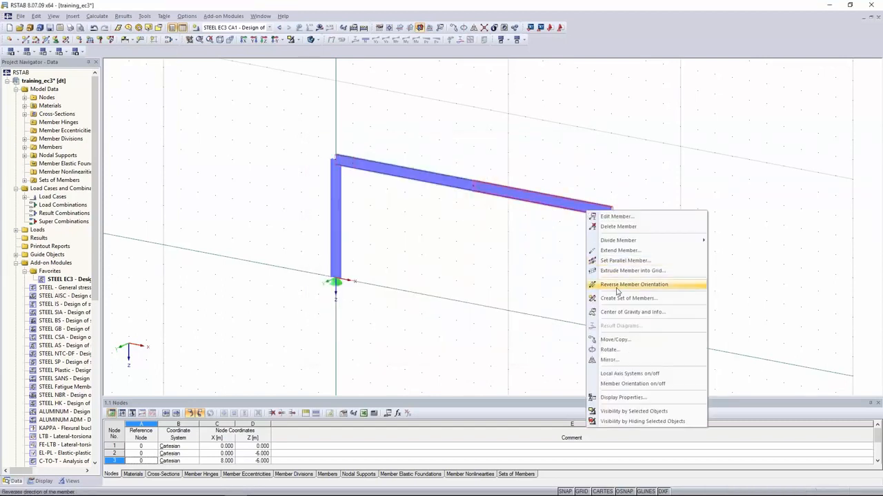
pyautogui.click(738, 265)
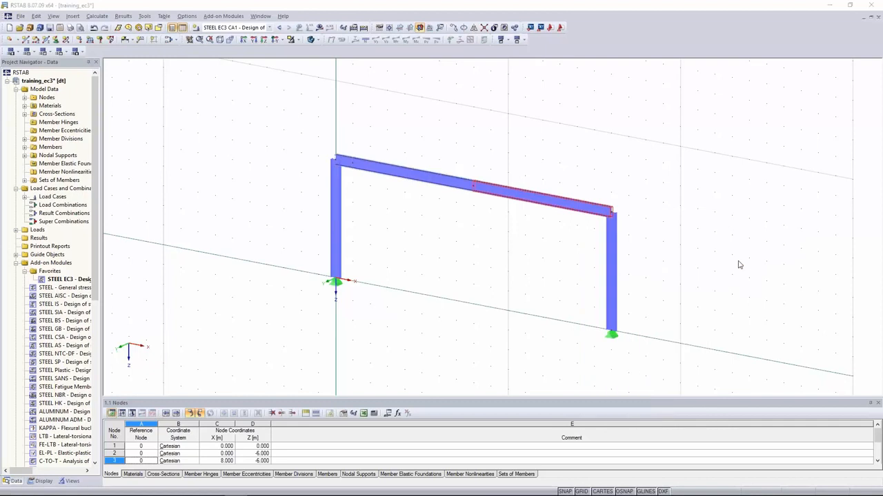
pyautogui.moveTo(513, 269); pyautogui.dragTo(542, 271)
pyautogui.write('1')
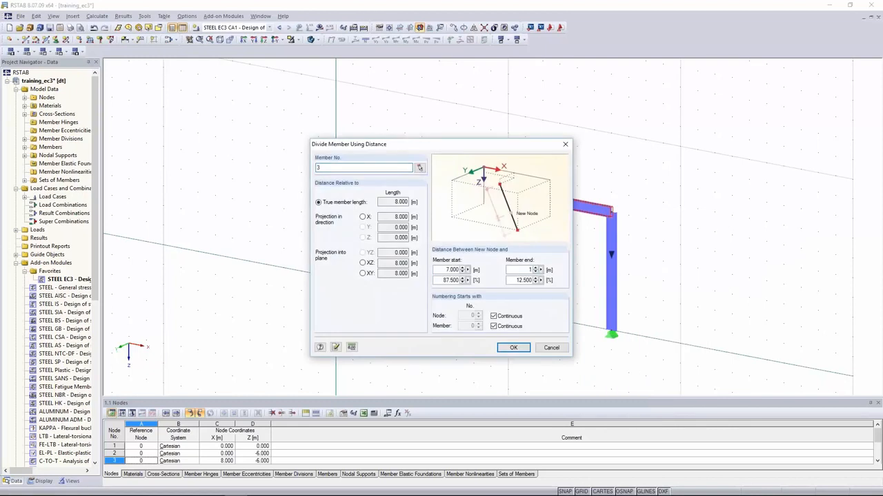
pyautogui.press('Return')
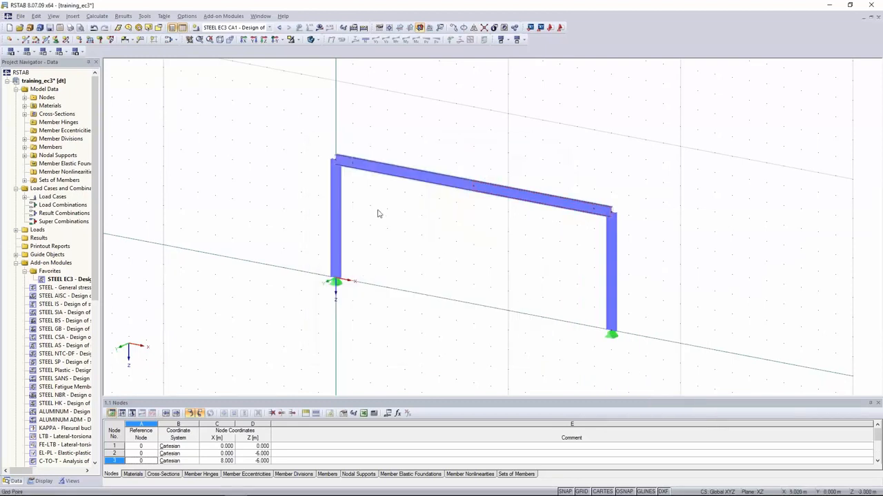
# Step: Taper the short member 2 by assigning cross-section IPE 600 at its start and IPE 500 at its end
pyautogui.doubleClick(348, 167)
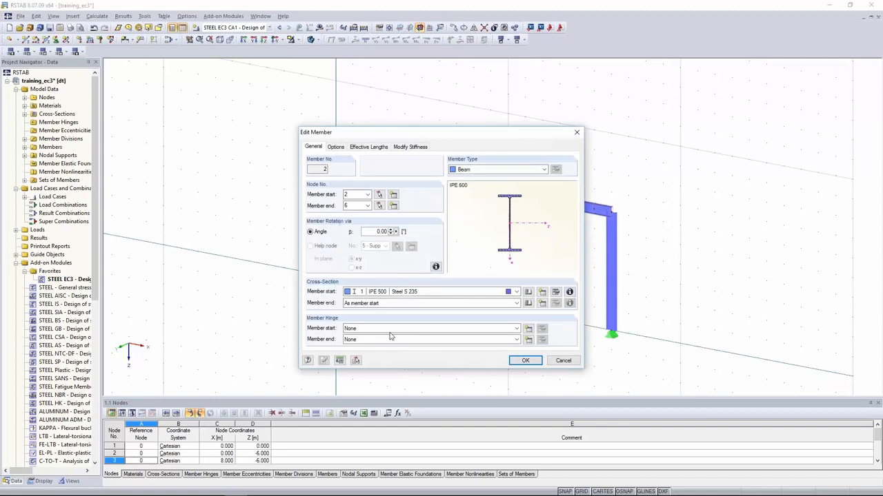
pyautogui.click(358, 294)
pyautogui.click(371, 308)
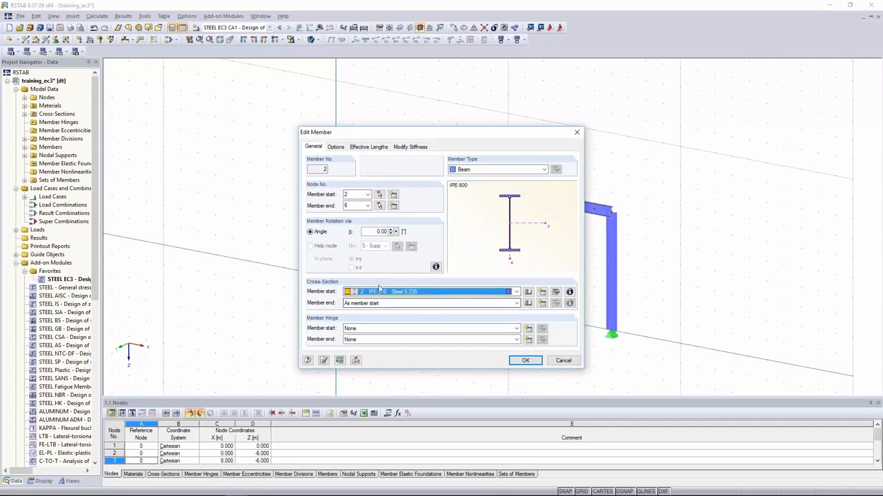
pyautogui.click(383, 304)
pyautogui.click(383, 320)
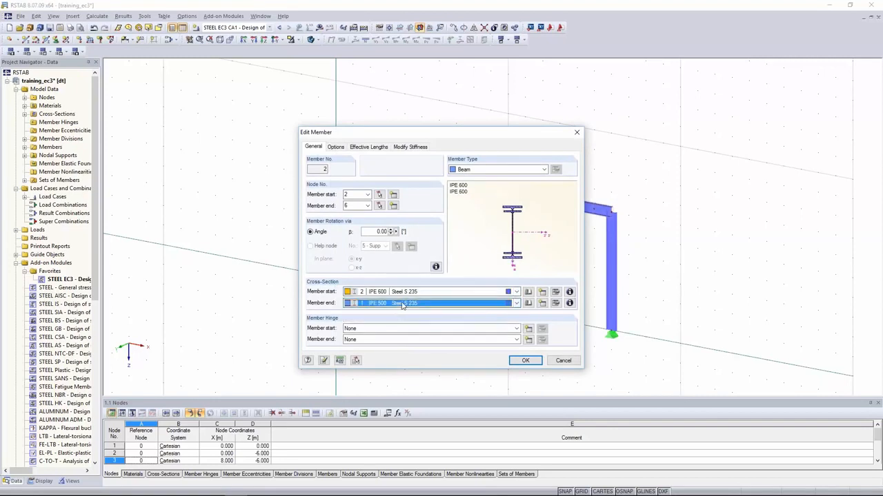
pyautogui.click(525, 361)
pyautogui.scroll(4, 344, 166)
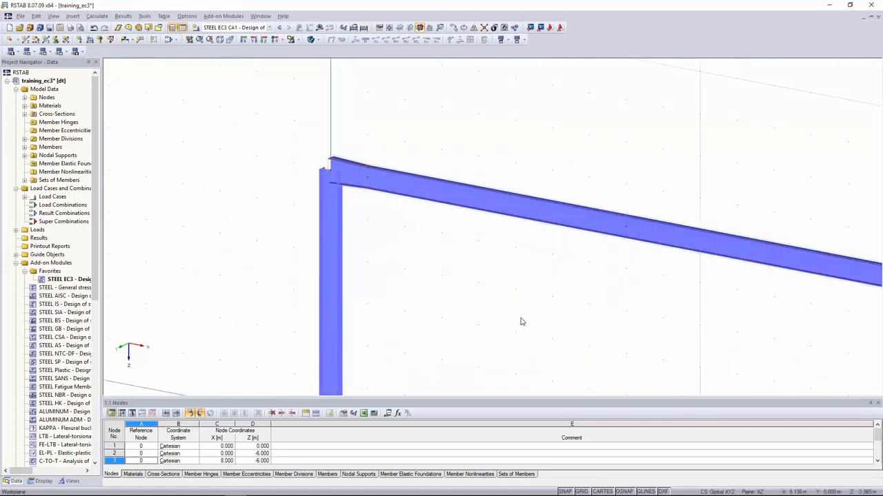
# Step: Taper the short member 6 at the other end of the beam by assigning IPE 600 as its end cross-section
pyautogui.scroll(-4, 522, 322)
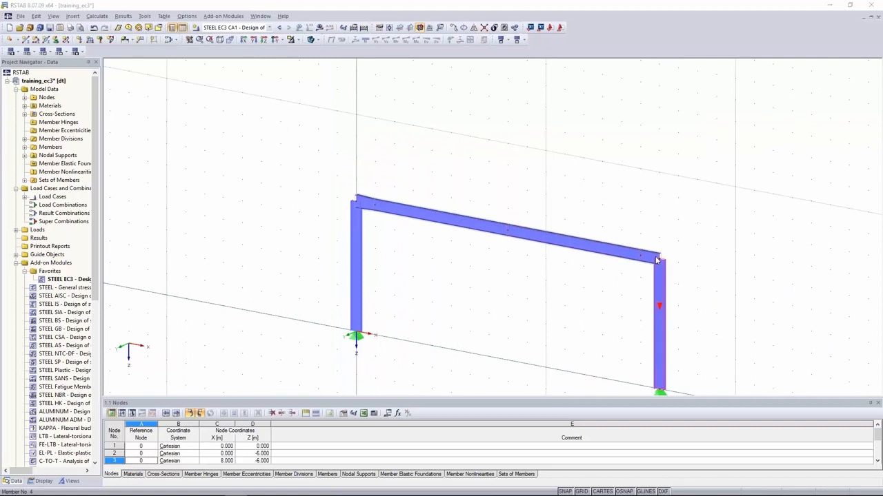
pyautogui.doubleClick(658, 272)
pyautogui.click(578, 133)
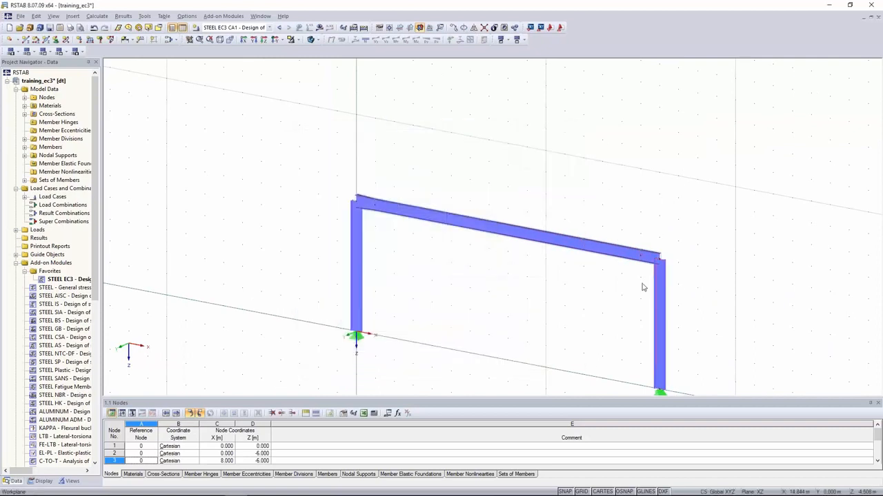
pyautogui.doubleClick(591, 254)
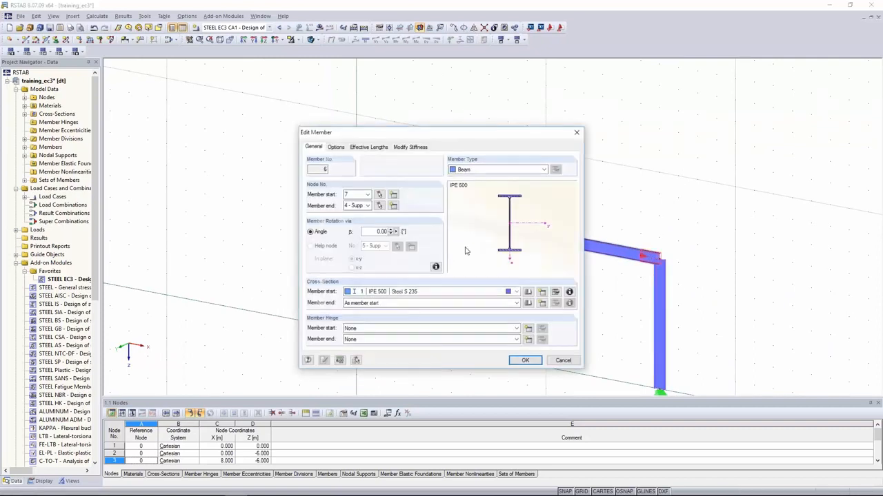
pyautogui.click(391, 303)
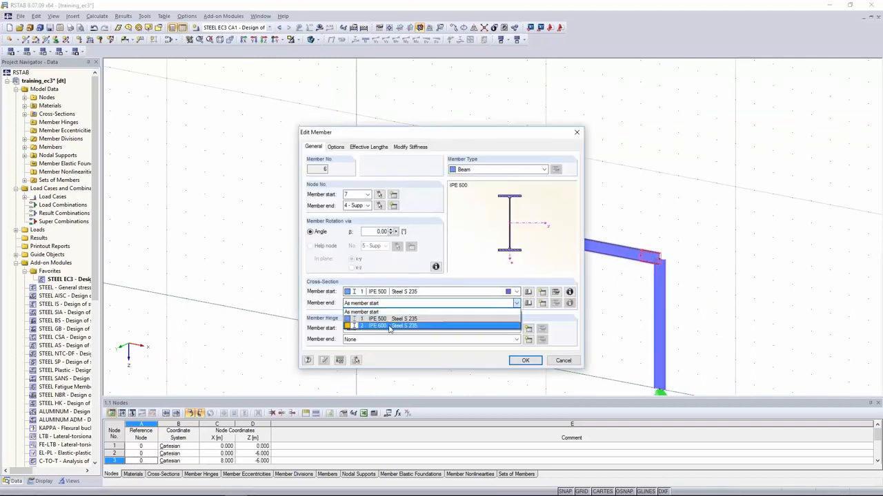
pyautogui.click(391, 326)
pyautogui.click(525, 361)
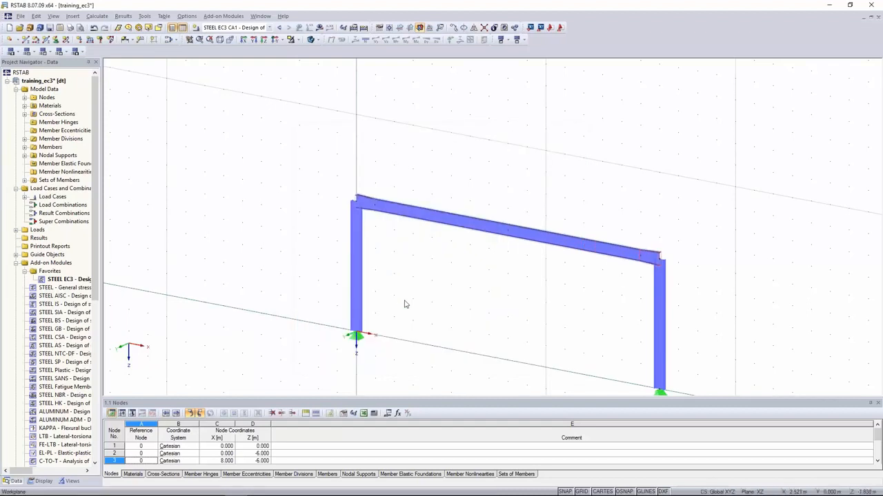
# Step: In the STEEL EC3 stability details, set the analysis method for sets of members to 6.3.4 (General Method)
pyautogui.doubleClick(65, 278)
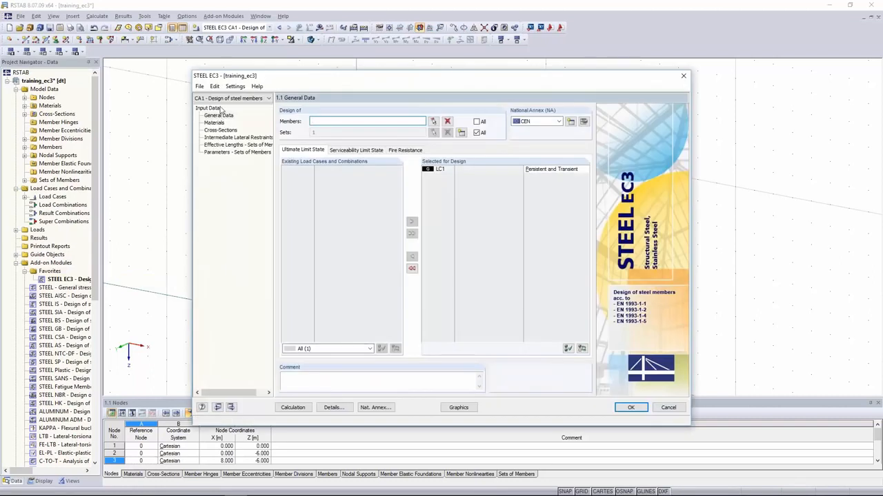
pyautogui.click(344, 409)
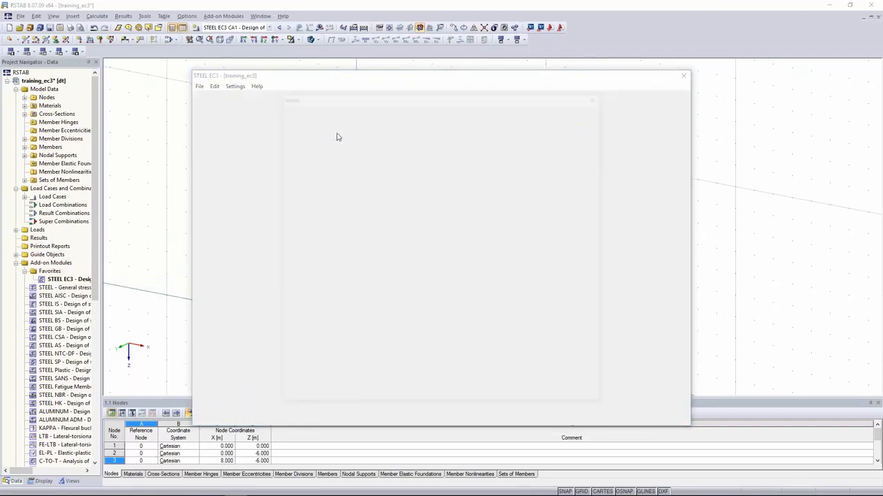
pyautogui.click(348, 111)
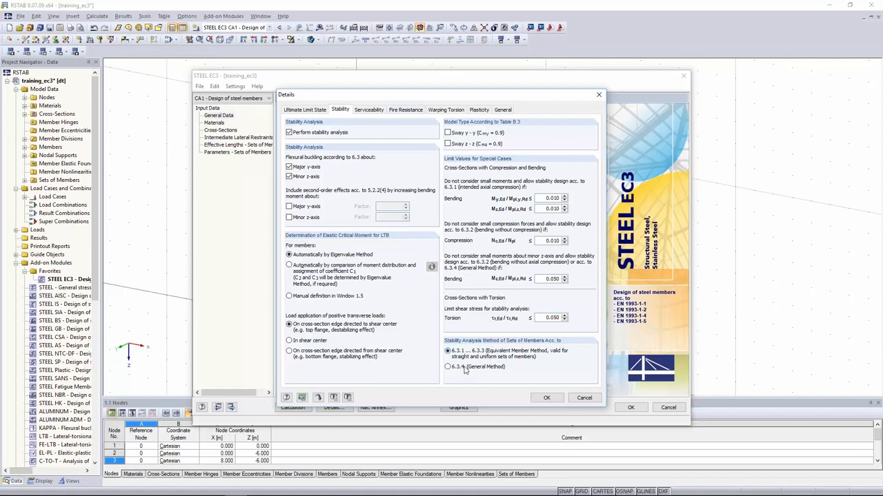
pyautogui.click(464, 368)
pyautogui.click(549, 399)
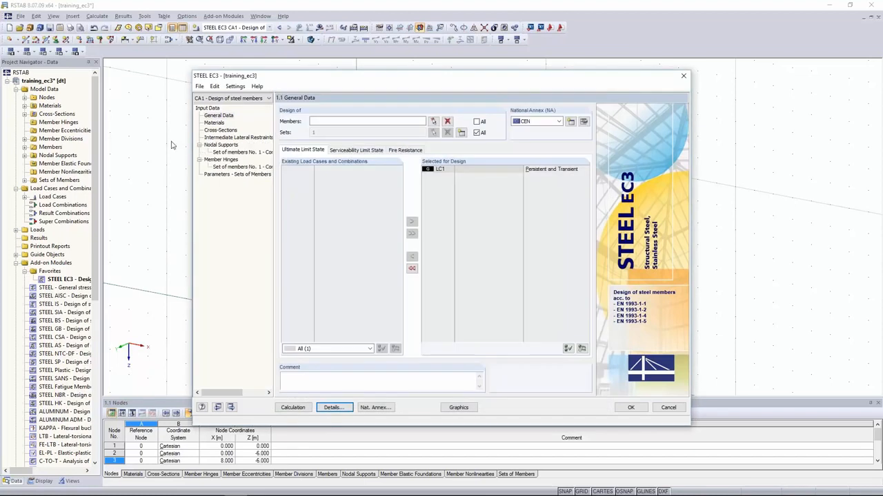
# Step: Examine the nodal supports of set of members No. 1, isolating the set in the graphic and checking the restraints at nodes 2 and 4
pyautogui.click(225, 150)
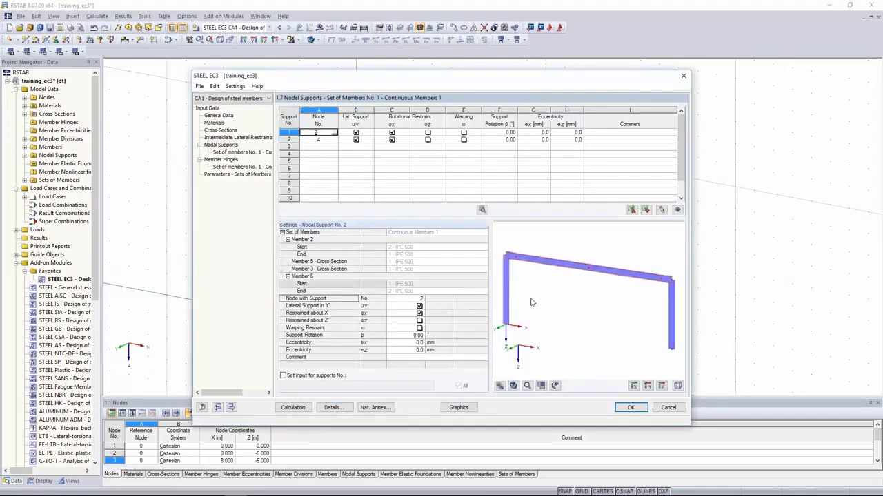
pyautogui.click(555, 385)
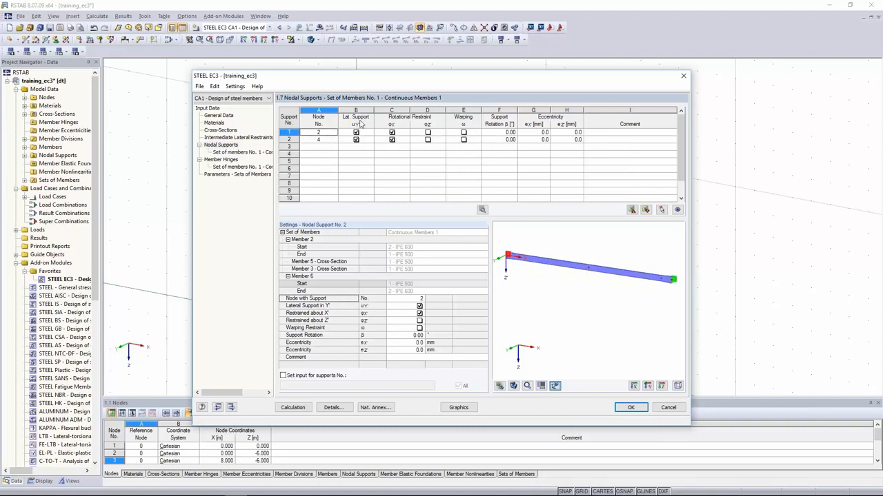
pyautogui.scroll(5, 502, 257)
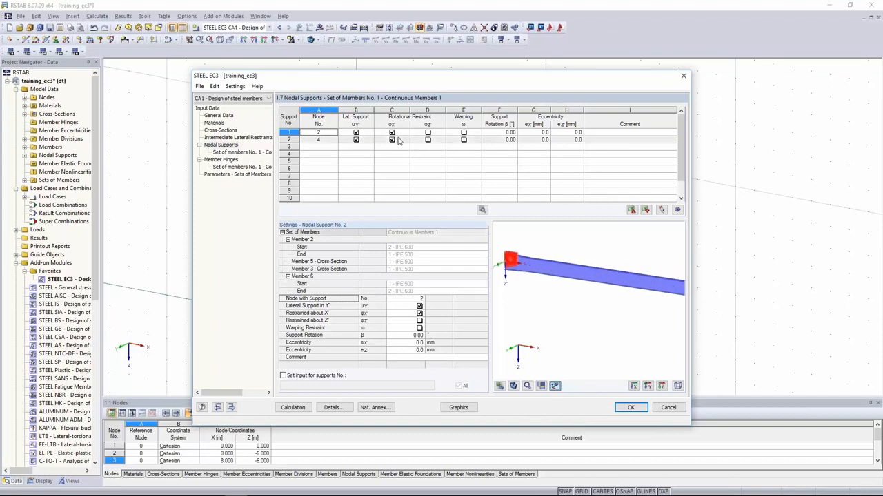
pyautogui.moveTo(355, 132); pyautogui.dragTo(389, 142)
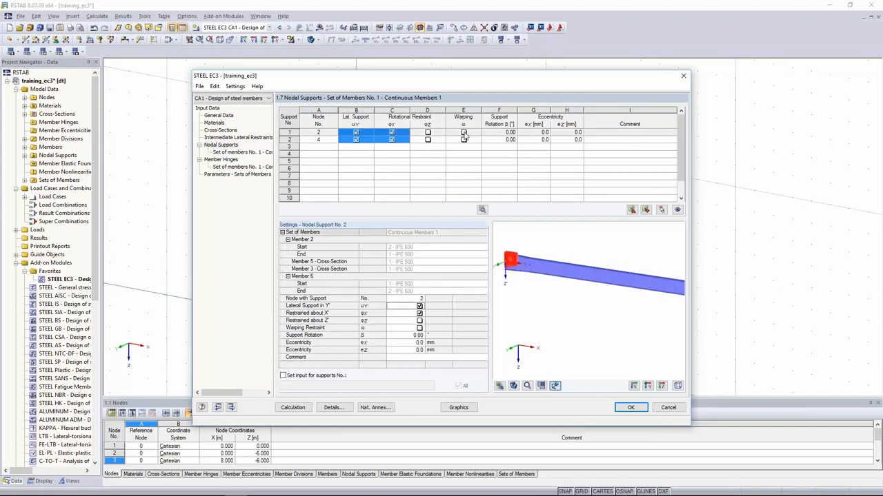
pyautogui.moveTo(475, 136); pyautogui.dragTo(368, 142)
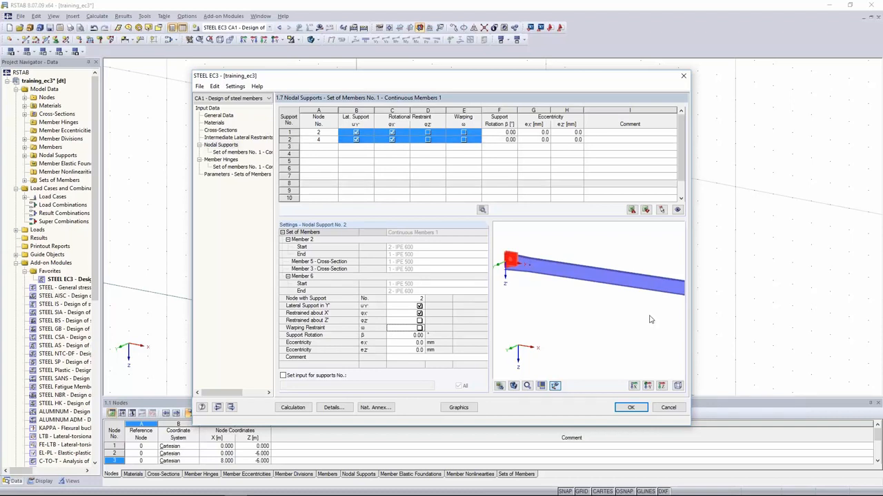
# Step: Examine the lateral and torsional restraints at nodes 2 and 4 of the set of members, comparing the full frame with the isolated beam
pyautogui.click(369, 131)
pyautogui.moveTo(367, 136); pyautogui.dragTo(396, 141)
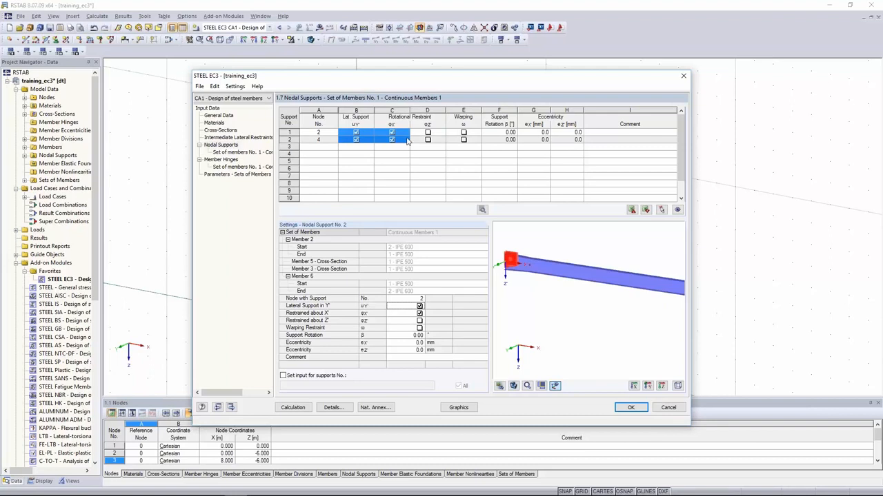
pyautogui.click(555, 387)
pyautogui.scroll(-3, 536, 267)
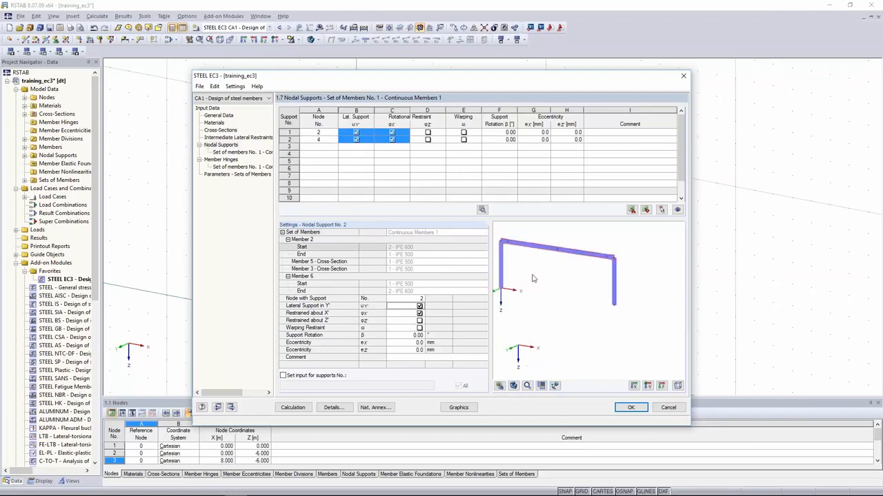
pyautogui.moveTo(533, 276); pyautogui.dragTo(566, 290, button='middle')
pyautogui.scroll(1, 566, 289)
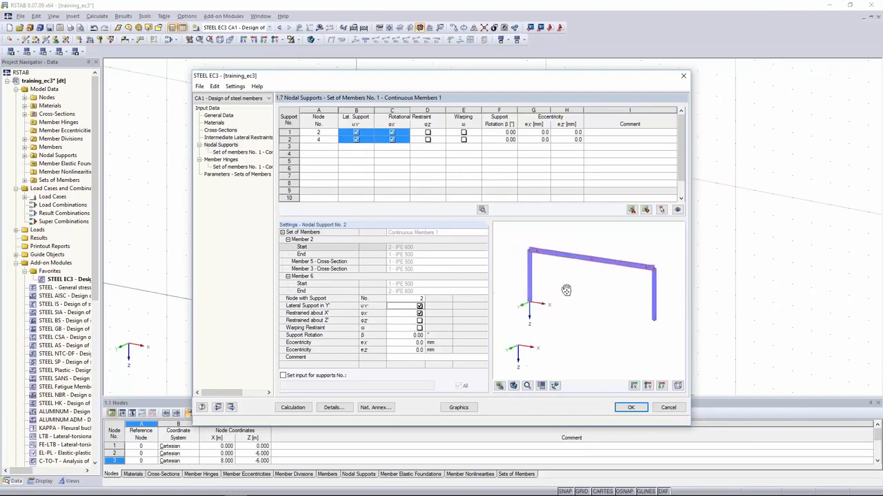
pyautogui.click(555, 386)
pyautogui.scroll(3, 535, 254)
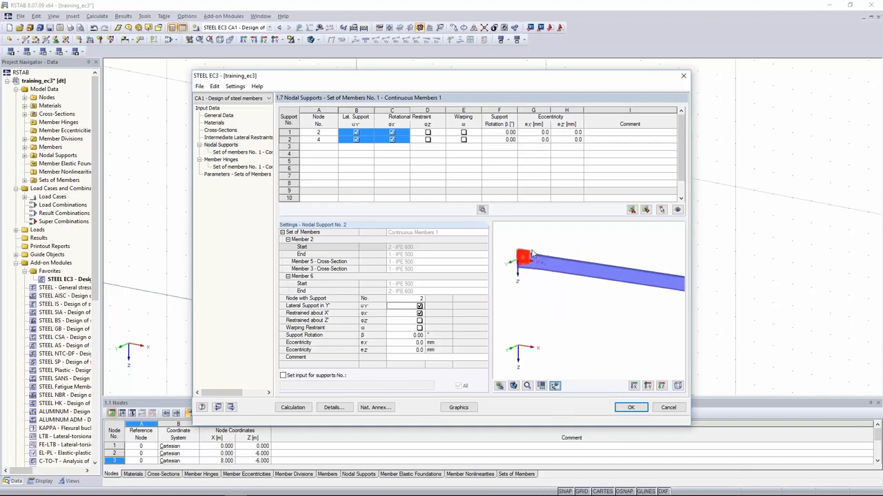
pyautogui.keyDown('ctrl'); pyautogui.moveTo(589, 258); pyautogui.dragTo(552, 274, button='middle'); pyautogui.keyUp('ctrl')
pyautogui.scroll(3, 550, 240)
pyautogui.scroll(-1, 541, 245)
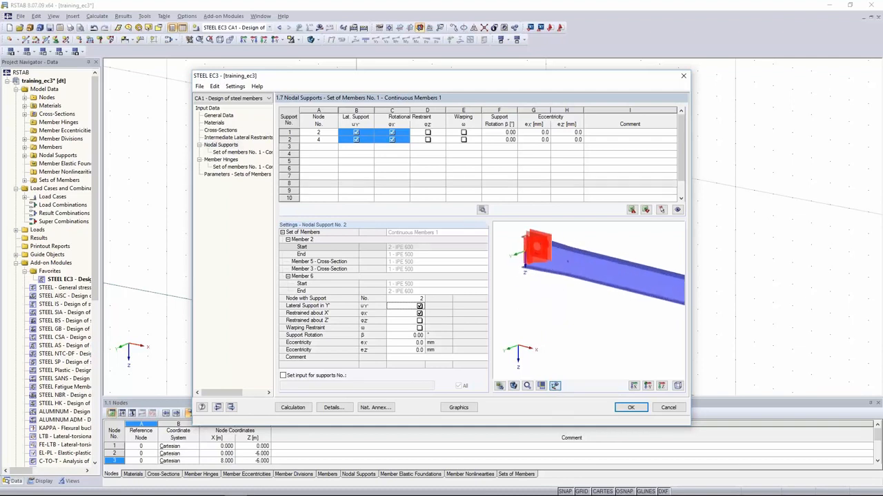
pyautogui.click(356, 139)
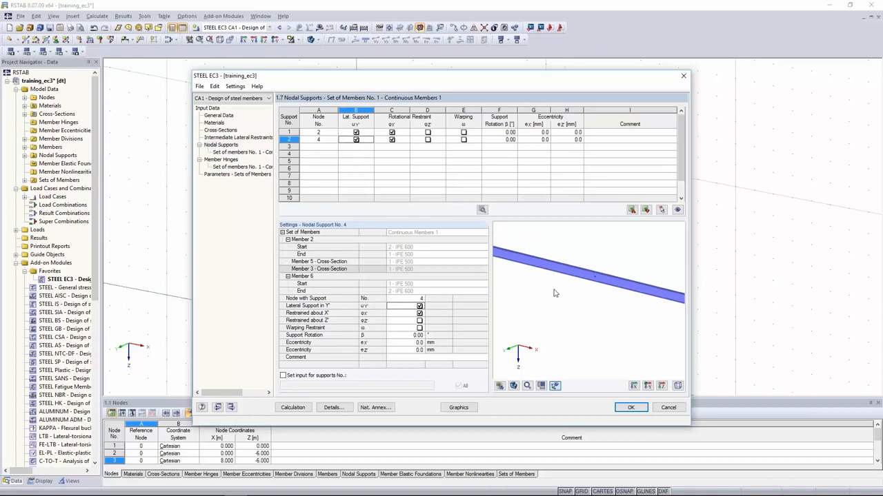
pyautogui.click(356, 132)
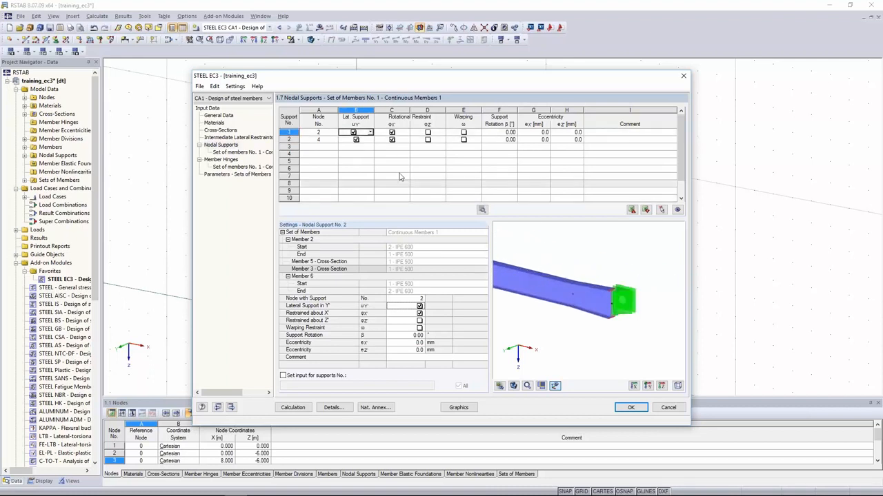
pyautogui.press('Down')
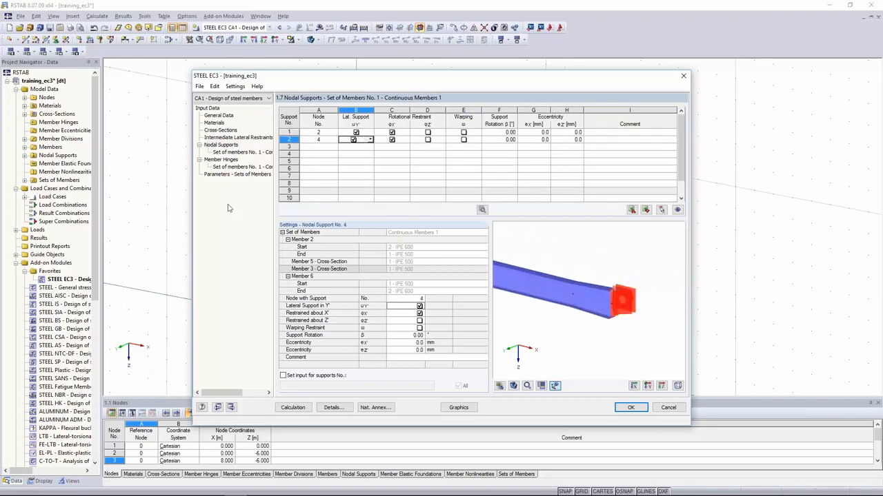
# Step: Run the STEEL EC3 calculation and review the design ratio details of the General Method stability analysis for member 2
pyautogui.click(292, 408)
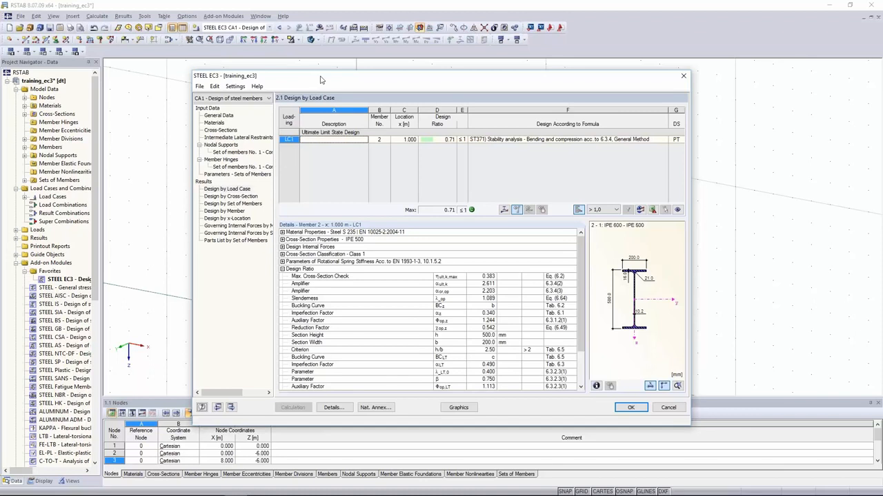
pyautogui.moveTo(320, 80); pyautogui.dragTo(348, 67)
pyautogui.click(511, 142)
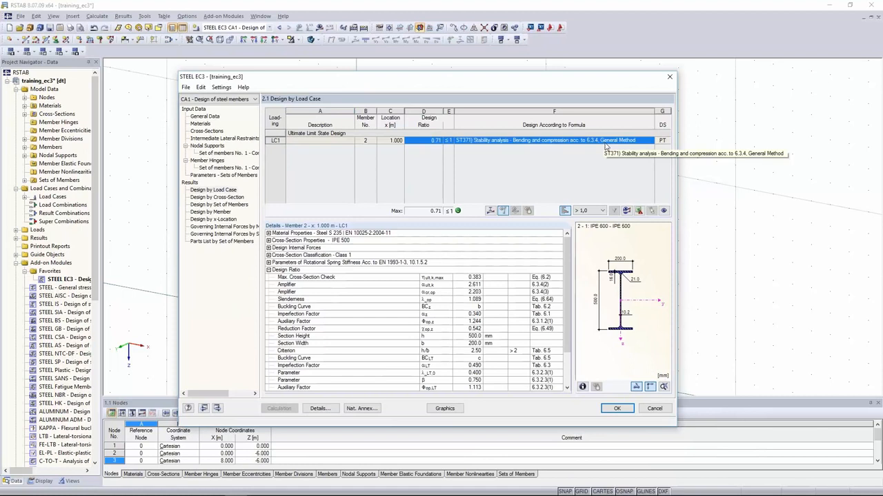
pyautogui.moveTo(570, 250); pyautogui.dragTo(568, 279)
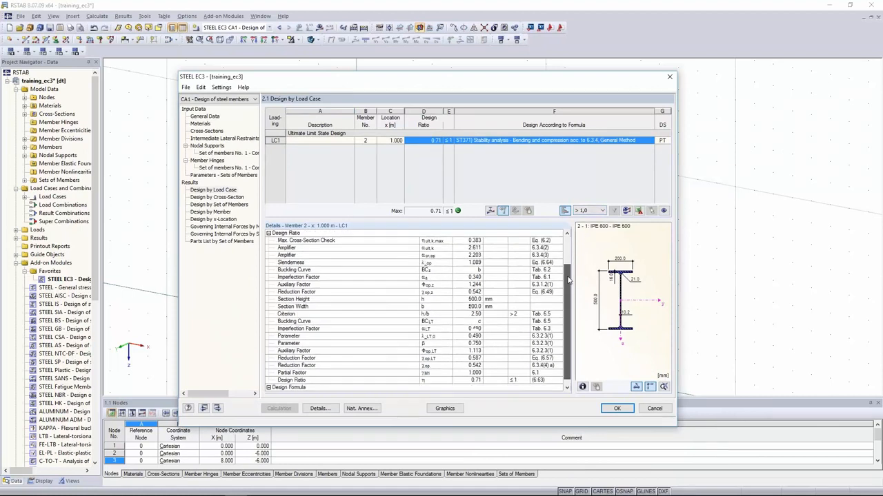
# Step: View the beam's buckling mode shape, and check the cross-section check and amplifier values in the General Method details
pyautogui.click(490, 211)
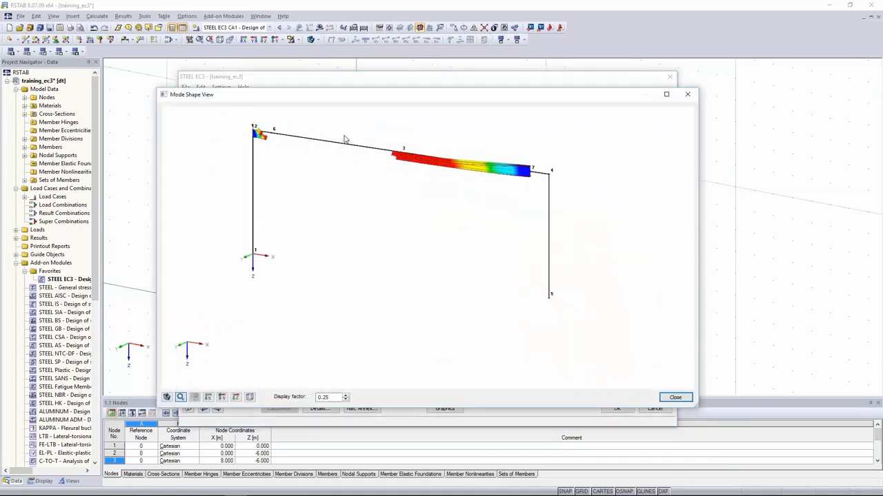
pyautogui.click(681, 399)
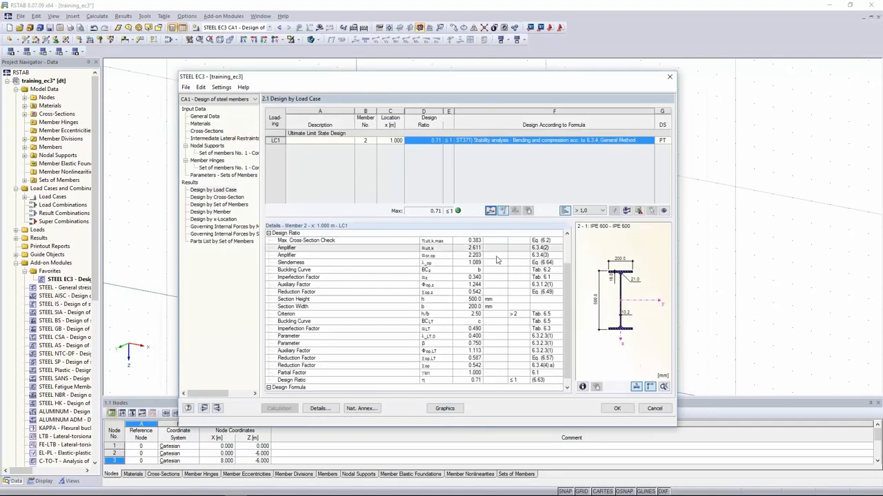
pyautogui.scroll(3, 486, 262)
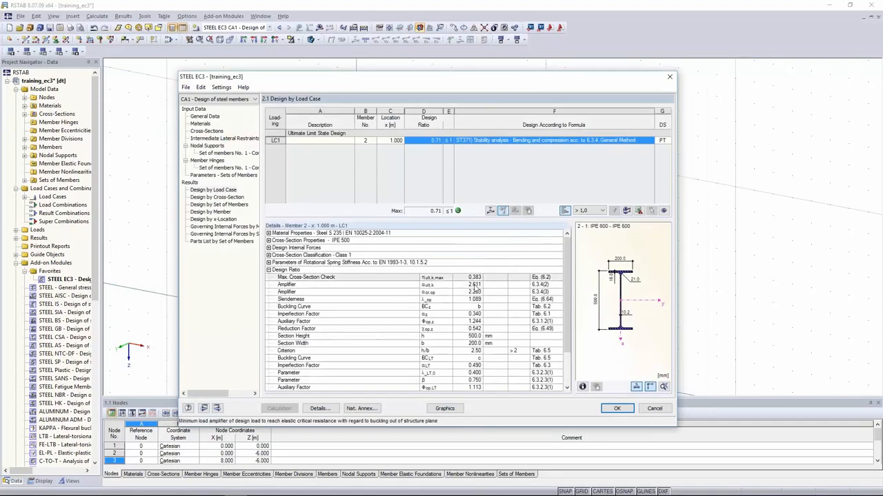
pyautogui.moveTo(475, 277); pyautogui.dragTo(475, 357)
pyautogui.click(475, 280)
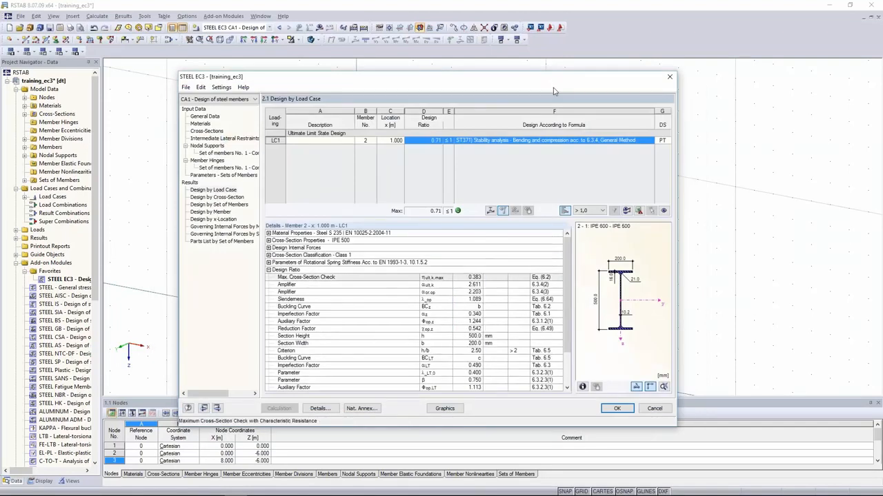
pyautogui.moveTo(551, 90); pyautogui.dragTo(549, 256)
pyautogui.moveTo(620, 245); pyautogui.dragTo(621, 111)
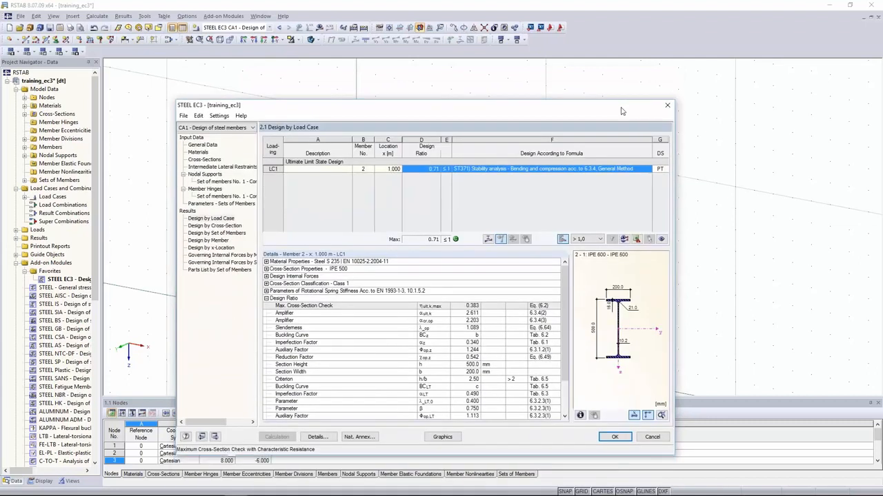
# Step: Close the STEEL EC3 results and display load case LC1 on the frame
pyautogui.click(612, 440)
pyautogui.scroll(-1, 505, 264)
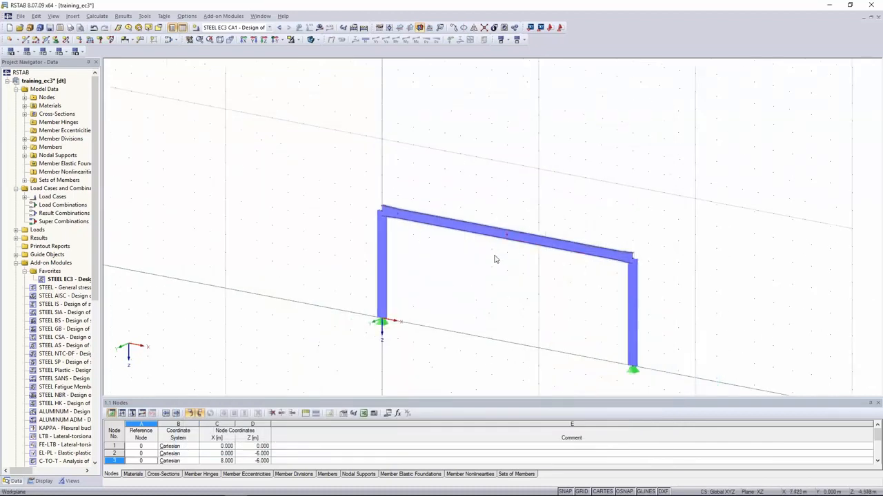
pyautogui.click(266, 27)
pyautogui.click(248, 38)
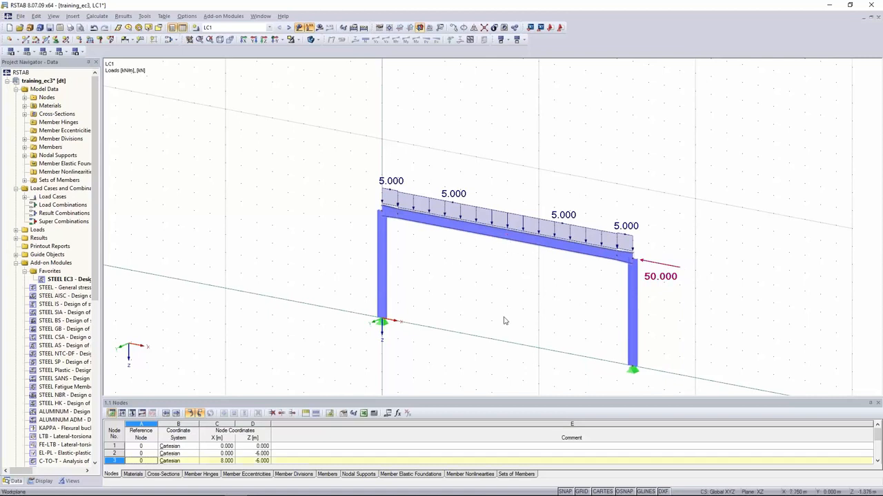
# Step: Change the model type to 3D in the model's general data
pyautogui.rightClick(60, 83)
pyautogui.click(73, 90)
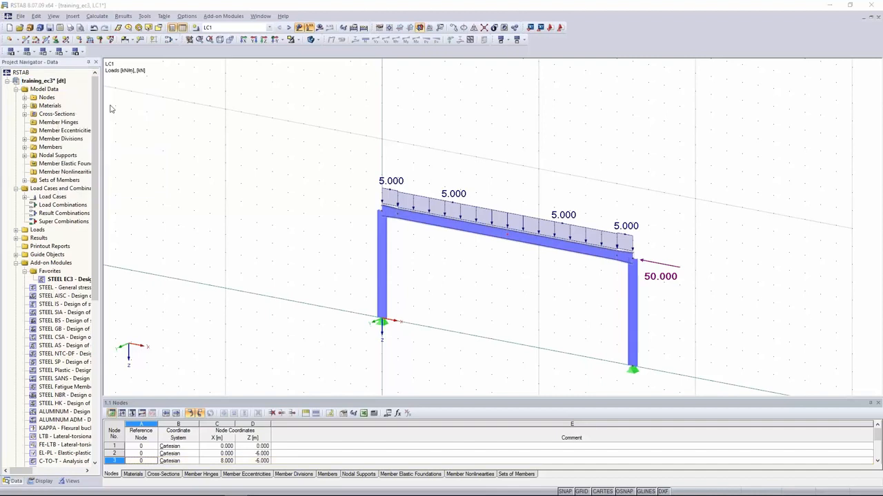
pyautogui.click(316, 272)
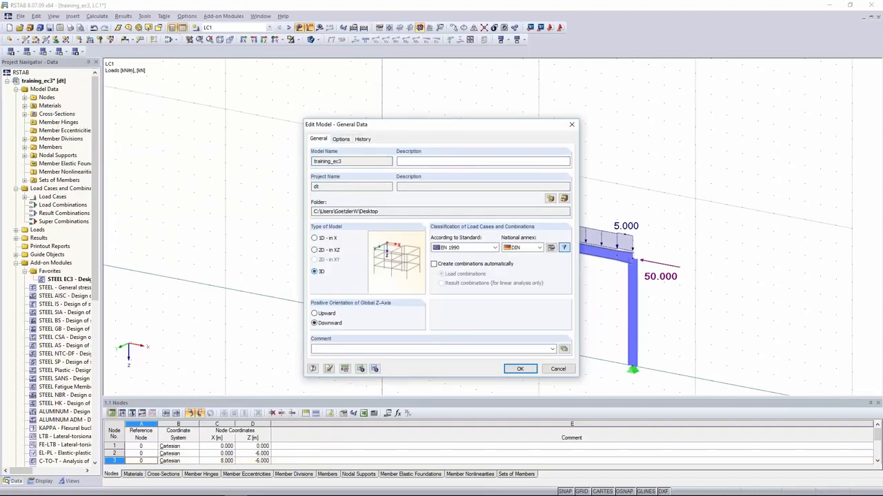
pyautogui.click(511, 369)
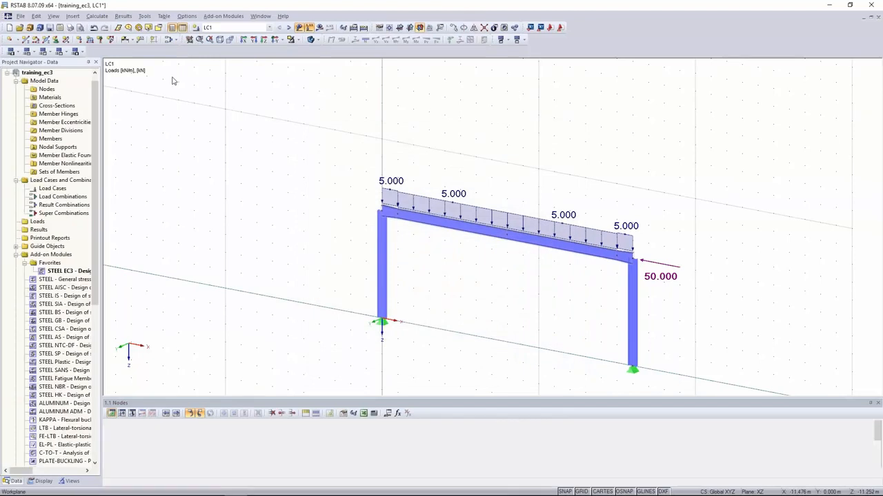
# Step: Define a nodal support fixed only against displacement in Y and assign it to the two upper corner nodes of the frame
pyautogui.click(56, 39)
pyautogui.click(429, 183)
pyautogui.click(428, 184)
pyautogui.click(442, 182)
pyautogui.click(314, 256)
pyautogui.click(314, 277)
pyautogui.click(314, 322)
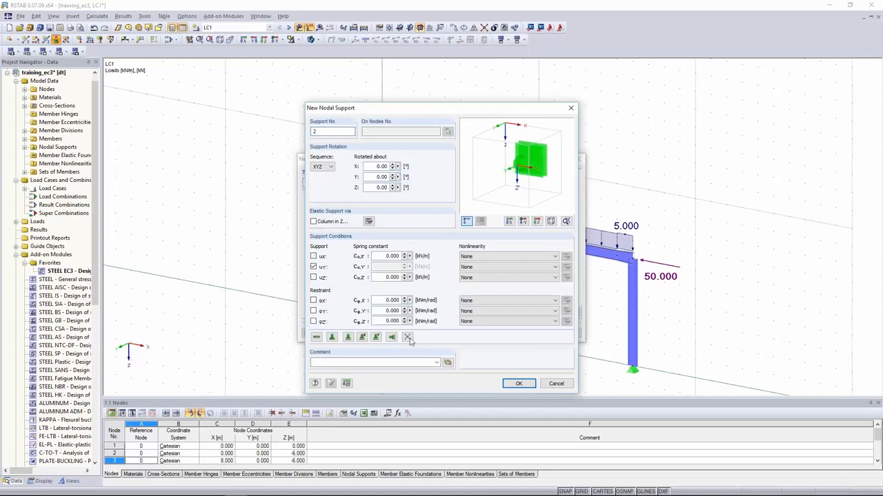
pyautogui.click(519, 384)
pyautogui.click(522, 331)
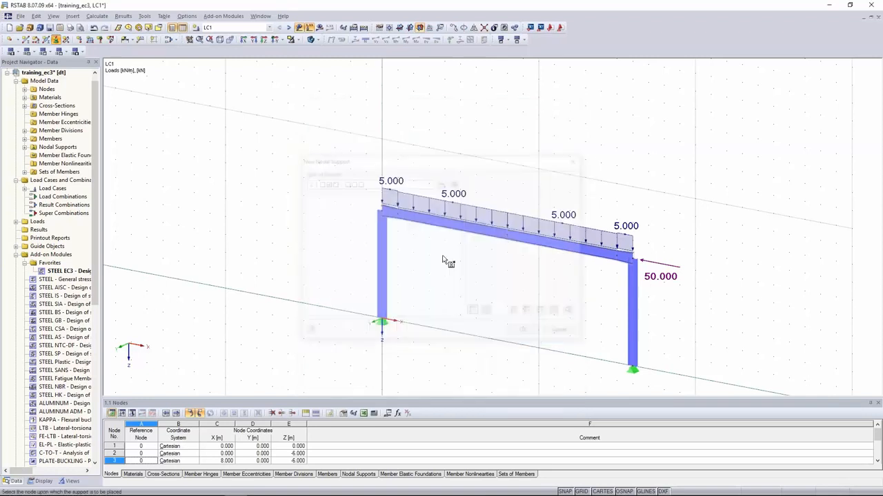
pyautogui.moveTo(338, 175); pyautogui.dragTo(386, 223)
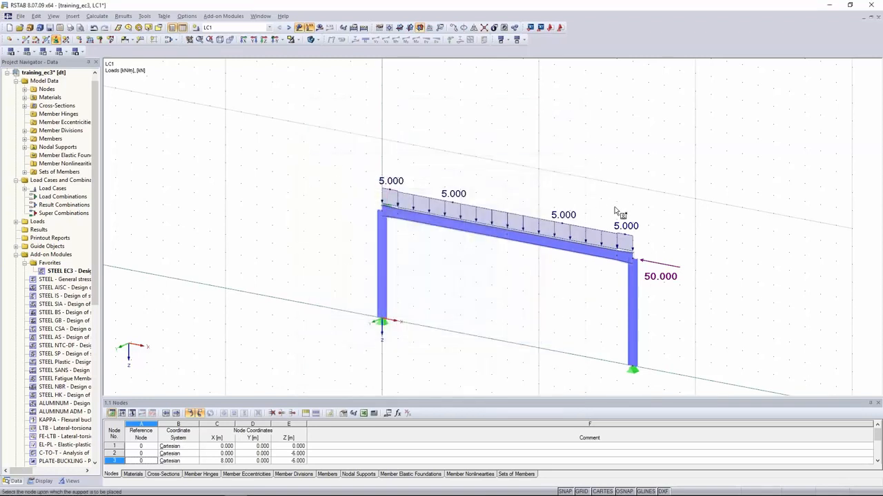
pyautogui.moveTo(626, 222); pyautogui.dragTo(665, 293)
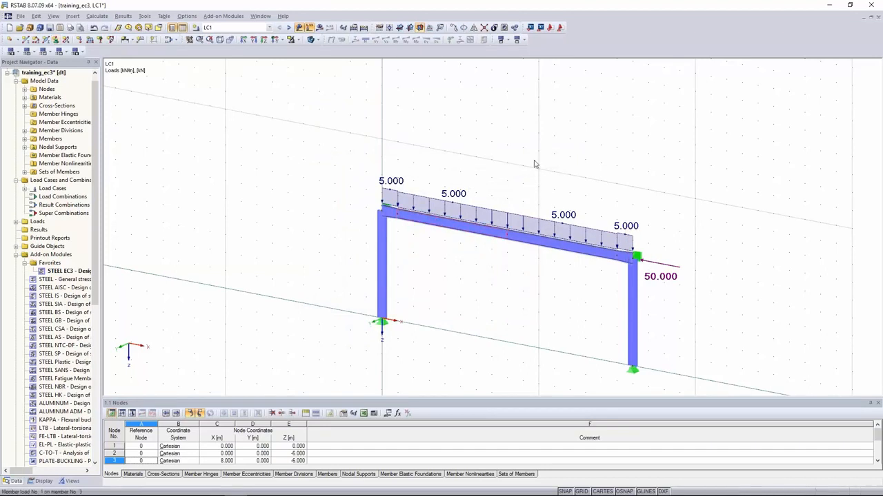
# Step: Apply a nodal load with force PY of 10 kN to the middle node of the beam
pyautogui.click(81, 41)
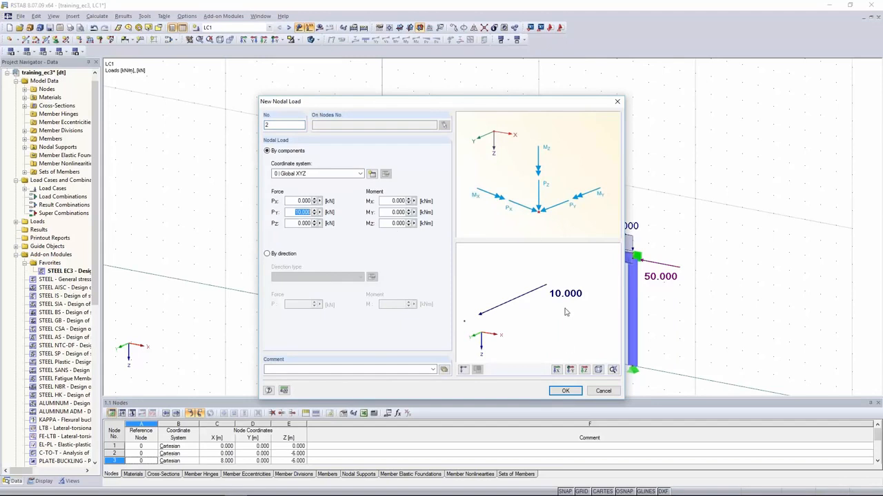
pyautogui.click(565, 391)
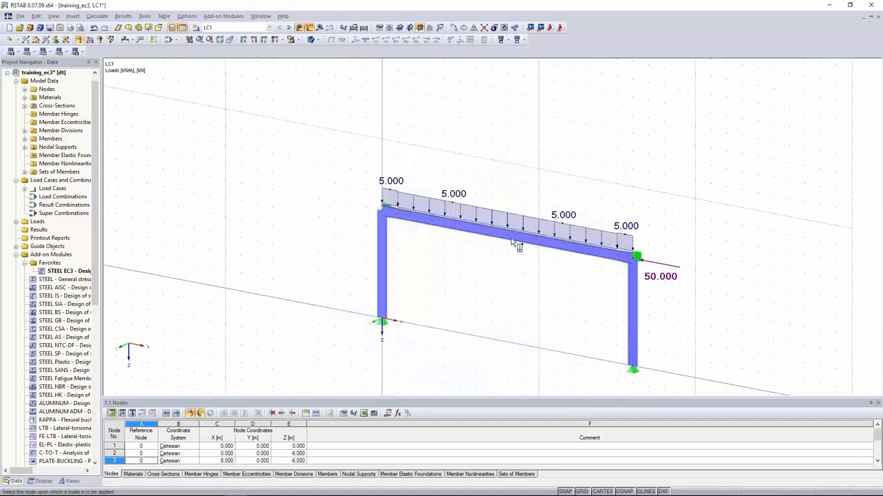
pyautogui.press('Escape')
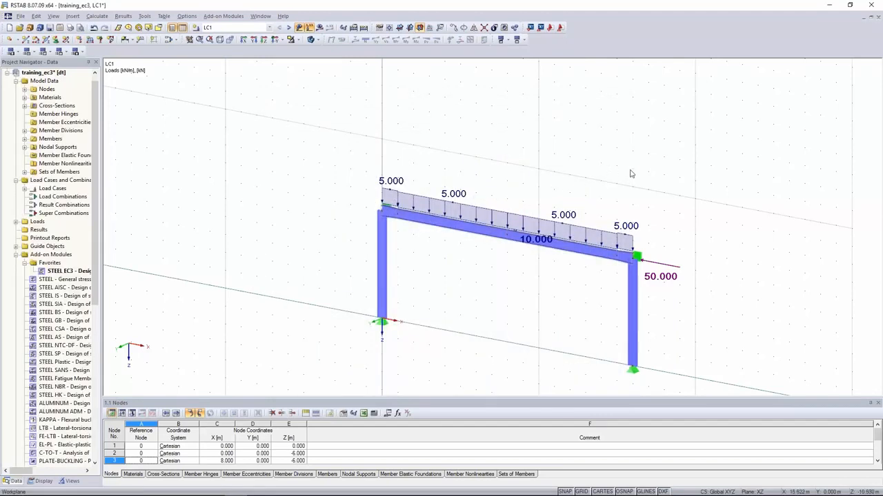
pyautogui.keyDown('ctrl'); pyautogui.moveTo(606, 190); pyautogui.dragTo(483, 191, button='middle'); pyautogui.keyUp('ctrl')
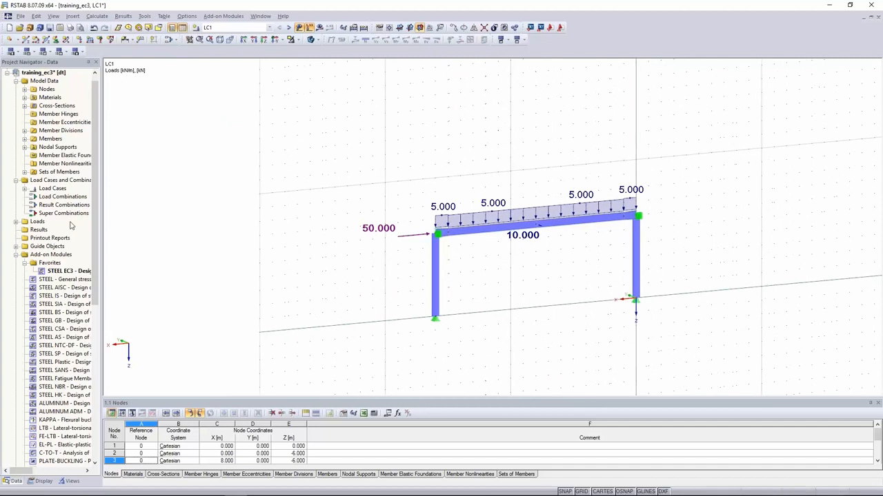
# Step: Reopen the STEEL EC3 module, recalculate the set of members with the lateral load, and inspect the design result for member 2
pyautogui.doubleClick(69, 271)
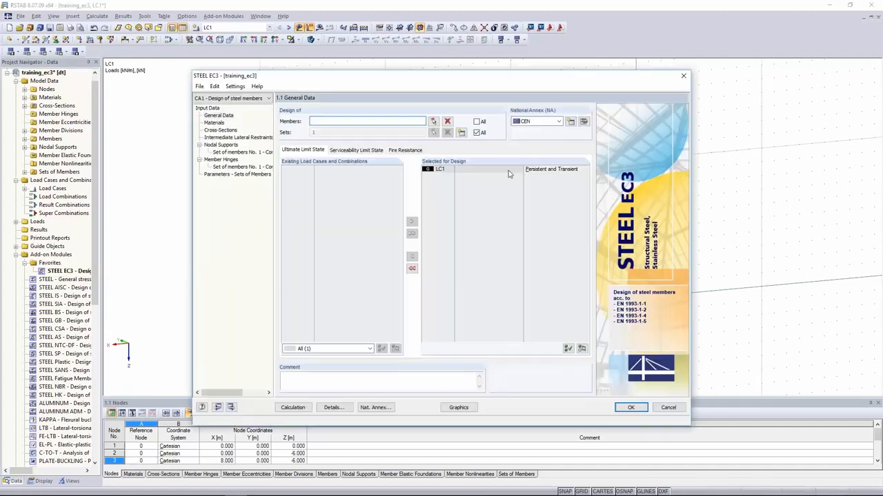
pyautogui.click(238, 152)
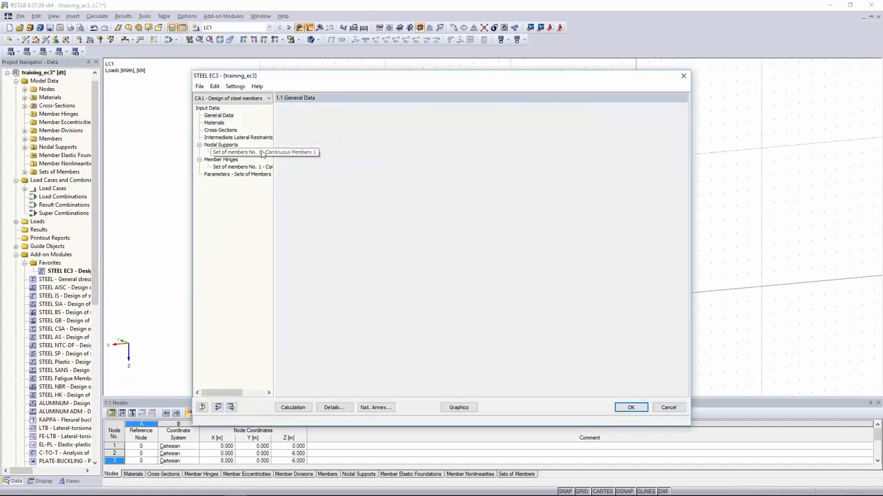
pyautogui.click(292, 407)
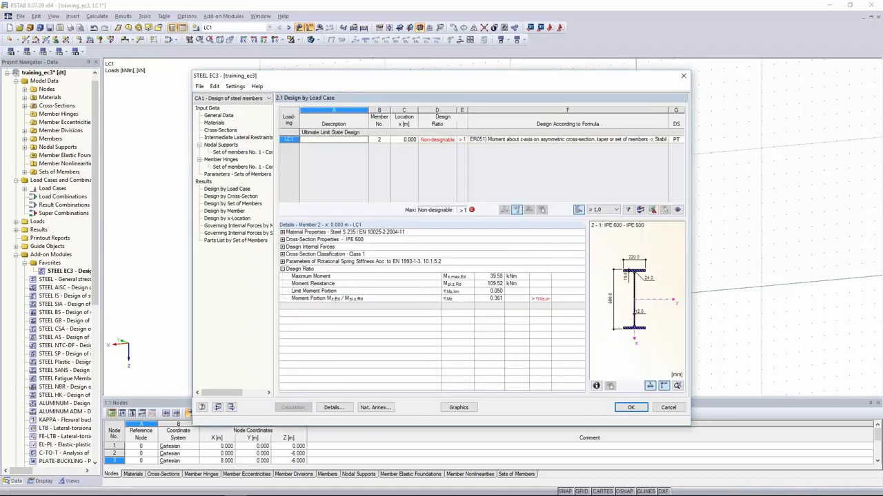
pyautogui.click(486, 140)
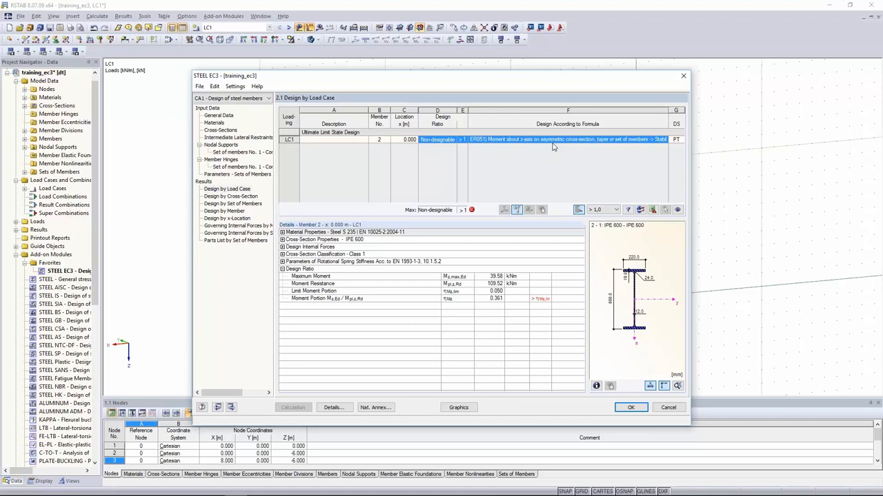
# Step: Check the limit value for small minor-axis moments under the General Method in the stability details
pyautogui.click(334, 410)
pyautogui.click(340, 110)
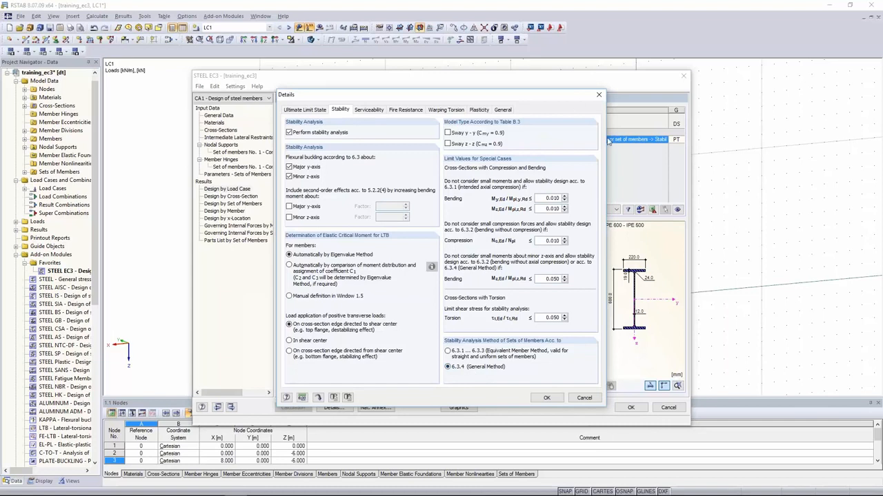
pyautogui.moveTo(554, 102); pyautogui.dragTo(467, 163)
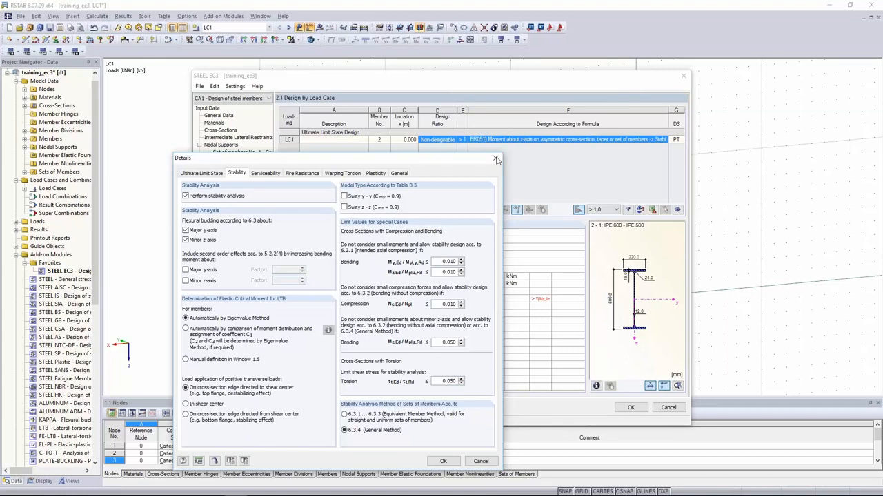
# Step: Close the details settings and inspect member 2's minor-axis moment portion and plastic moment resistance in the design ratio results
pyautogui.click(496, 160)
pyautogui.moveTo(486, 144); pyautogui.dragTo(441, 143)
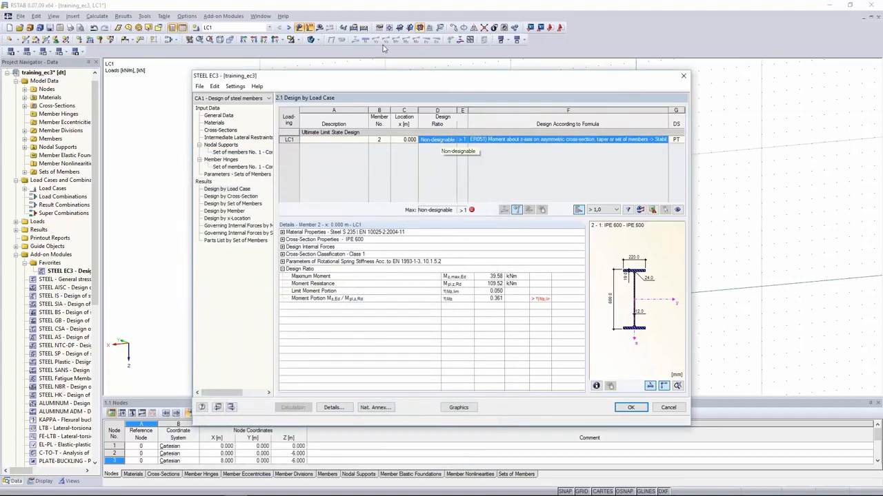
pyautogui.moveTo(390, 79); pyautogui.dragTo(402, 103)
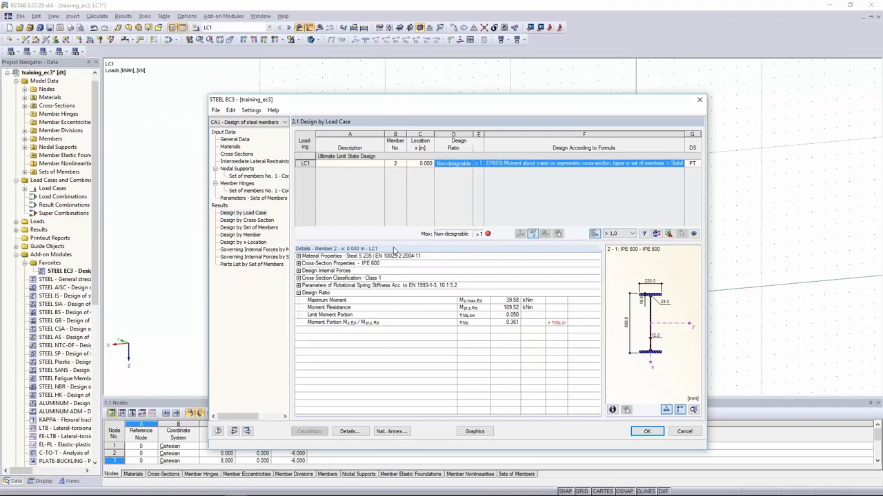
pyautogui.click(514, 324)
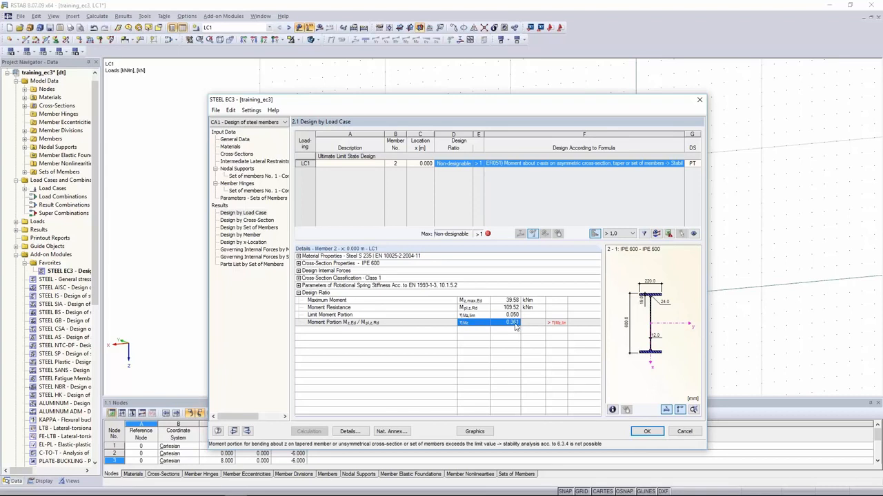
pyautogui.click(468, 309)
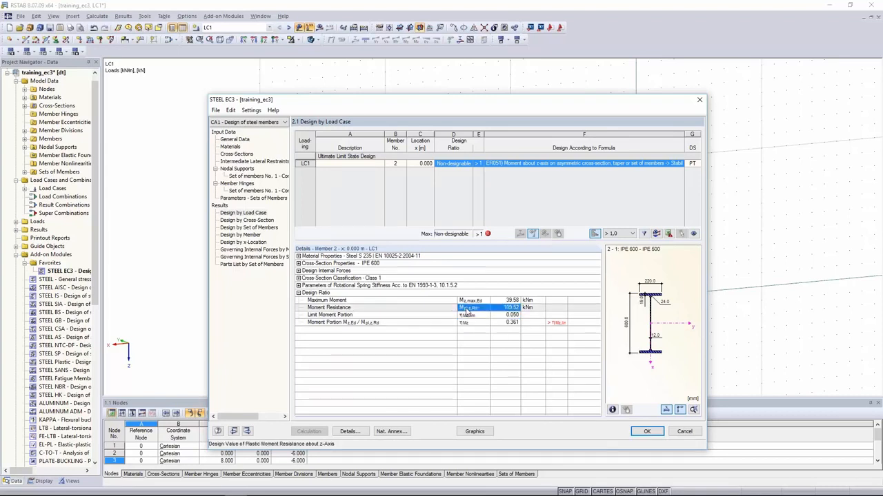
# Step: Raise the stability limit for neglecting small minor-axis bending moments under the General Method to 0.100
pyautogui.click(350, 431)
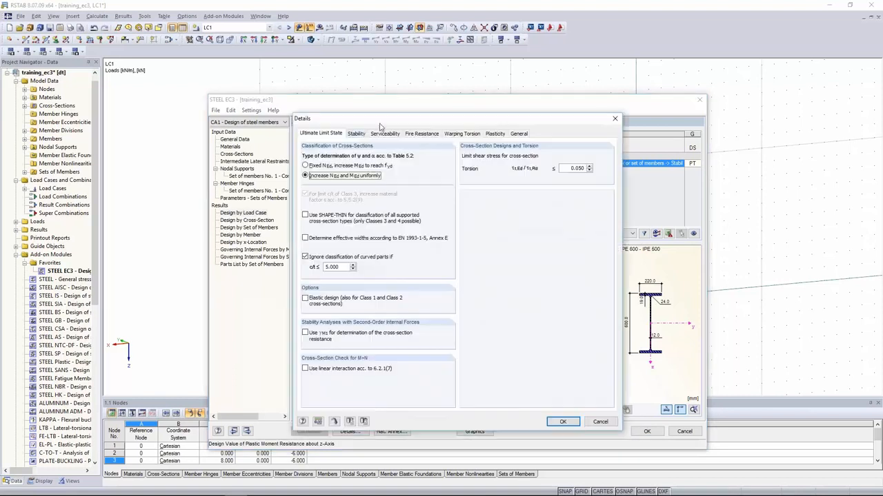
pyautogui.click(357, 134)
pyautogui.moveTo(560, 343); pyautogui.dragTo(580, 344)
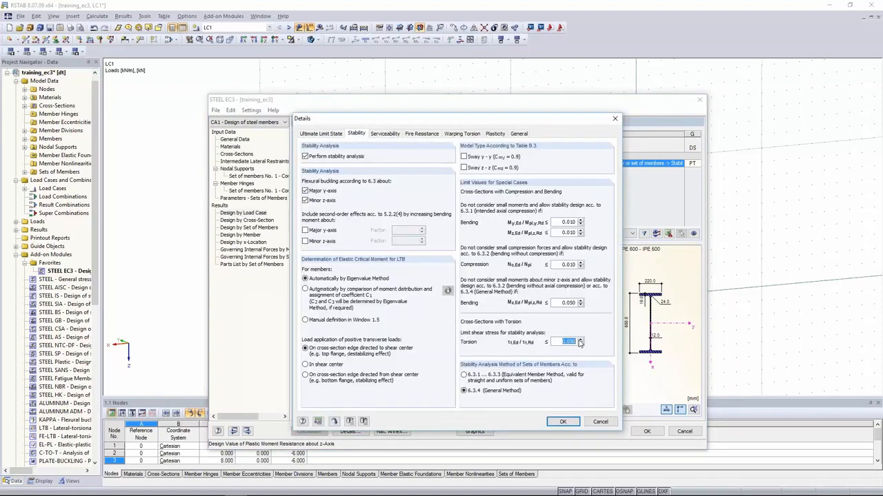
pyautogui.moveTo(561, 302); pyautogui.dragTo(594, 301)
pyautogui.write(',2')
pyautogui.press('Return')
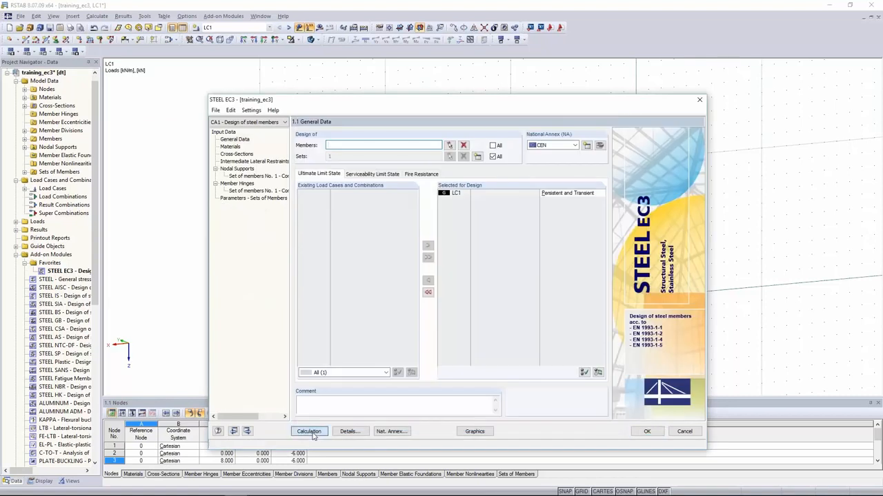
# Step: Recalculate the design and compare member 2's minor-axis moment portion with the limit moment portion
pyautogui.click(309, 431)
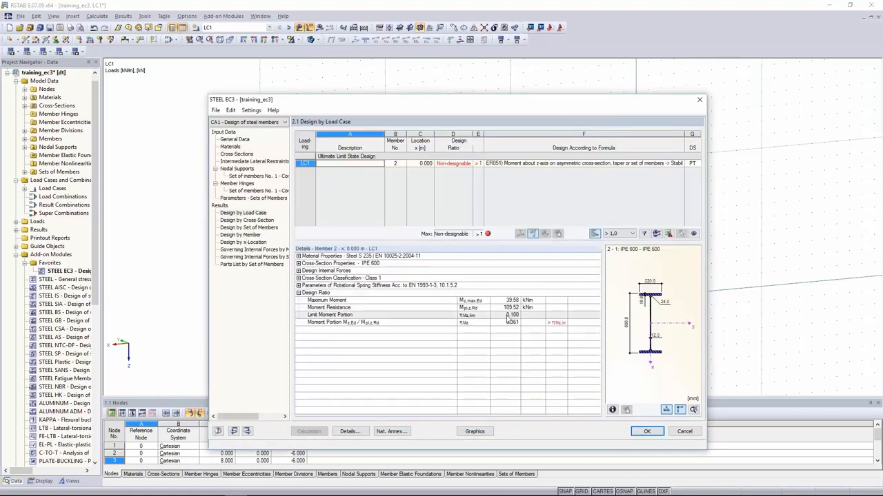
pyautogui.moveTo(483, 315); pyautogui.dragTo(488, 327)
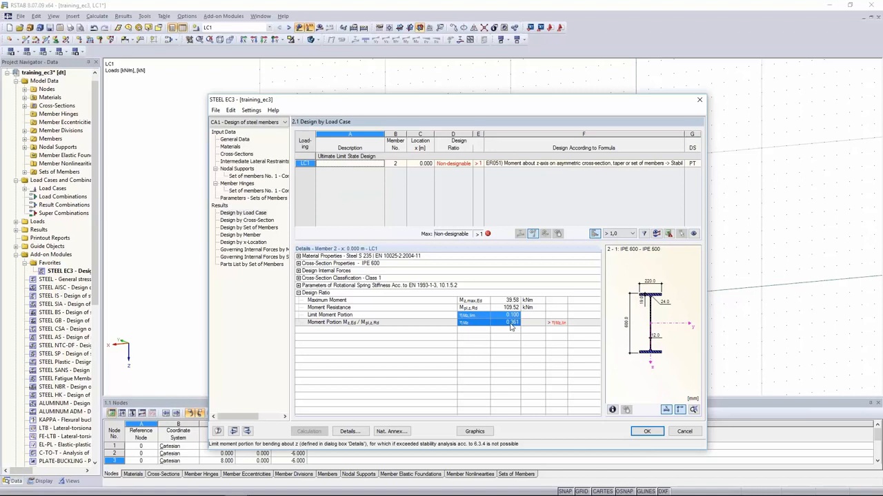
pyautogui.click(509, 323)
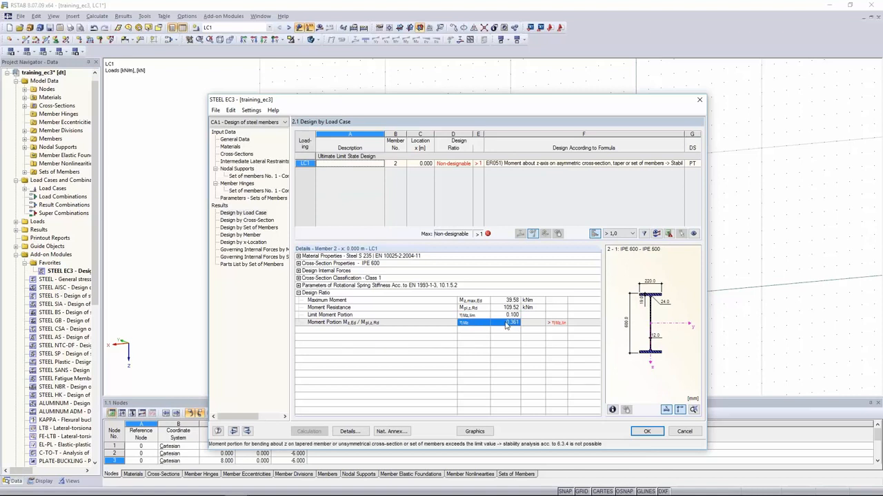
# Step: Enable the warping analysis with 7 degrees of freedom for sets of members, using second-order analysis
pyautogui.click(349, 432)
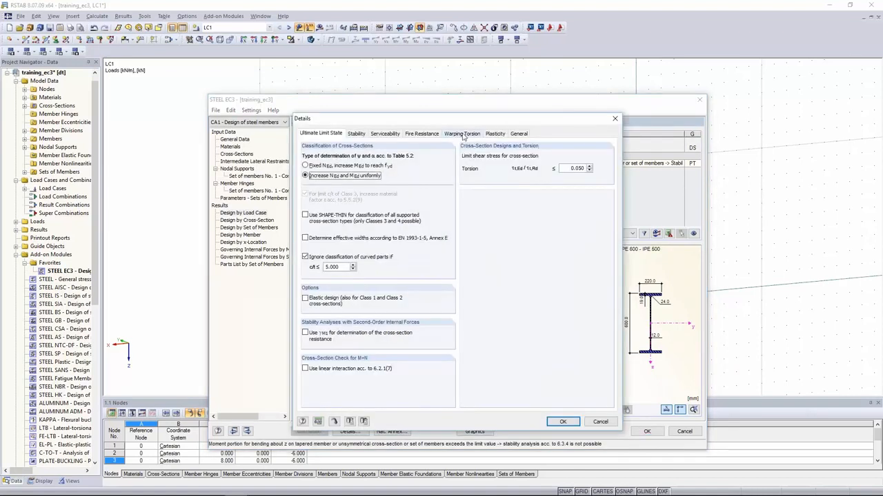
pyautogui.click(462, 133)
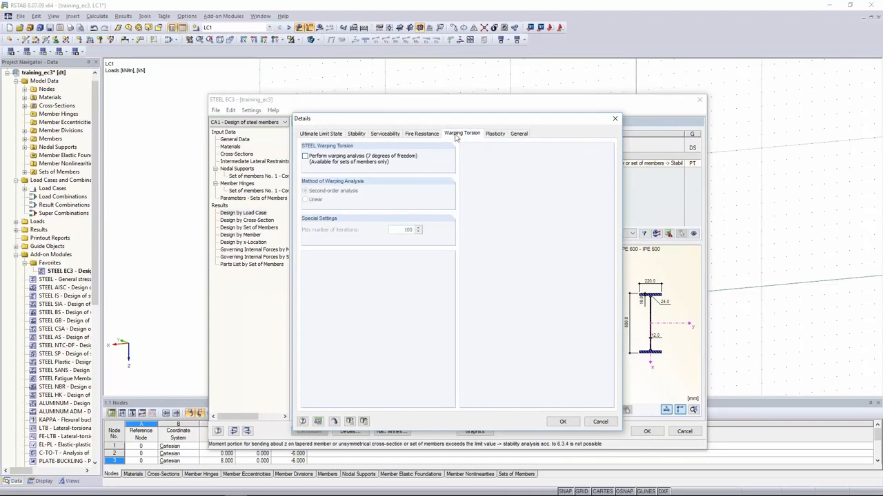
pyautogui.click(337, 163)
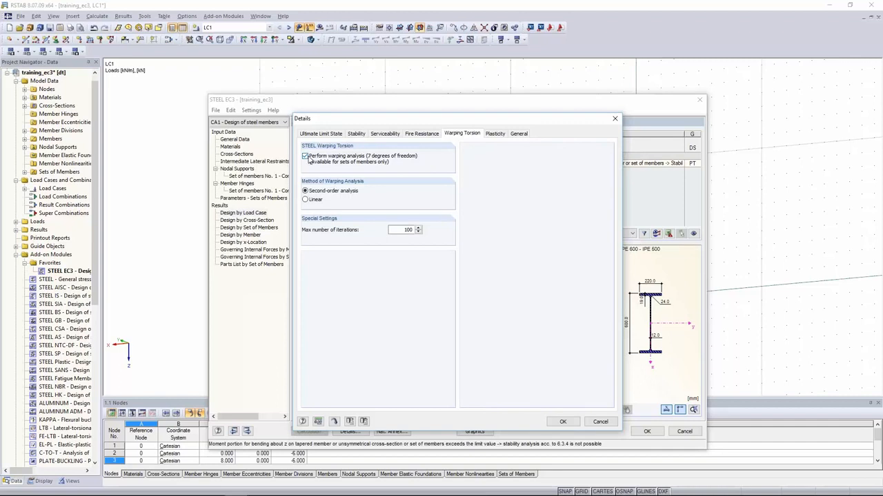
pyautogui.click(562, 423)
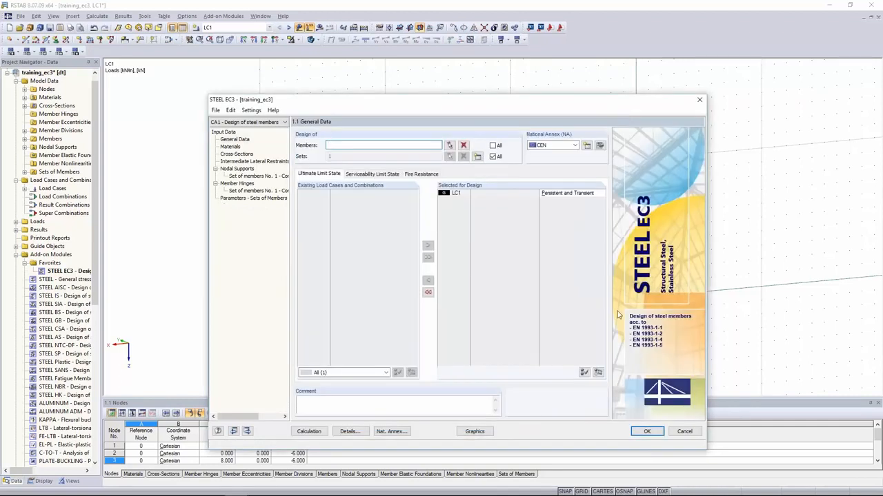
# Step: Open the nodal supports of set of members No. 1, fix node 4 in X', and review both supports' displacement, rotation and warping restraints
pyautogui.click(250, 176)
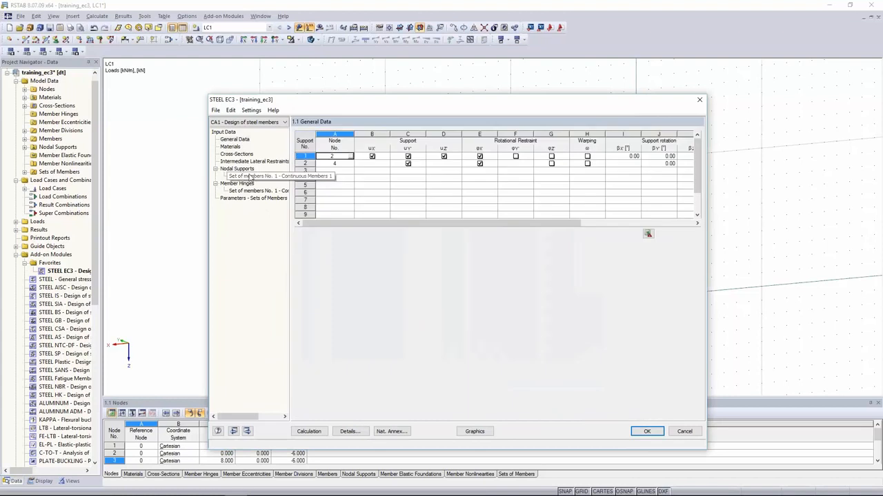
pyautogui.click(370, 164)
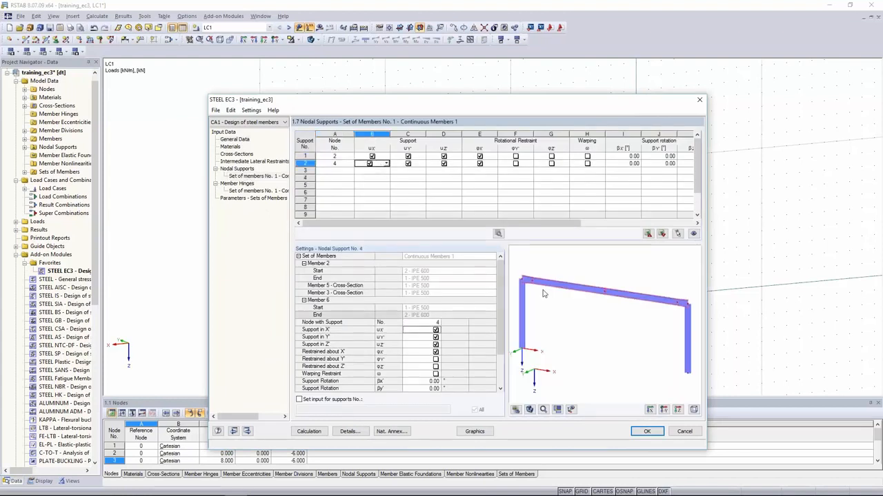
pyautogui.scroll(-1, 543, 295)
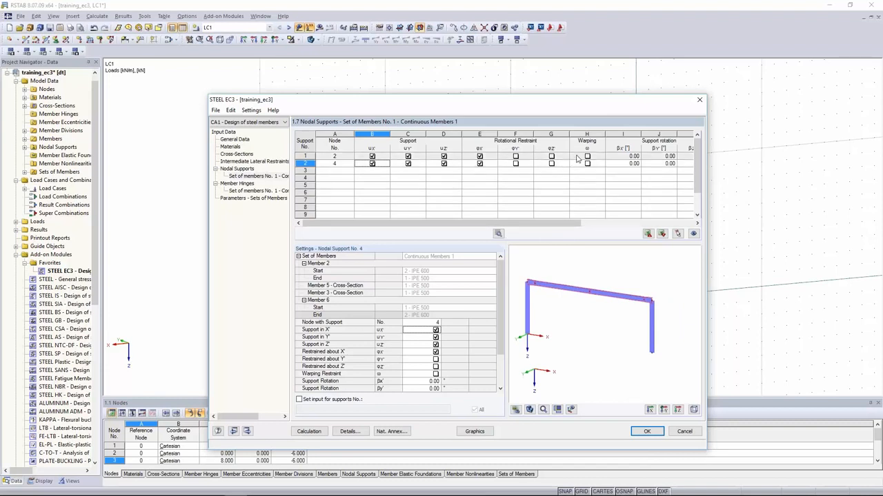
pyautogui.moveTo(578, 158); pyautogui.dragTo(388, 165)
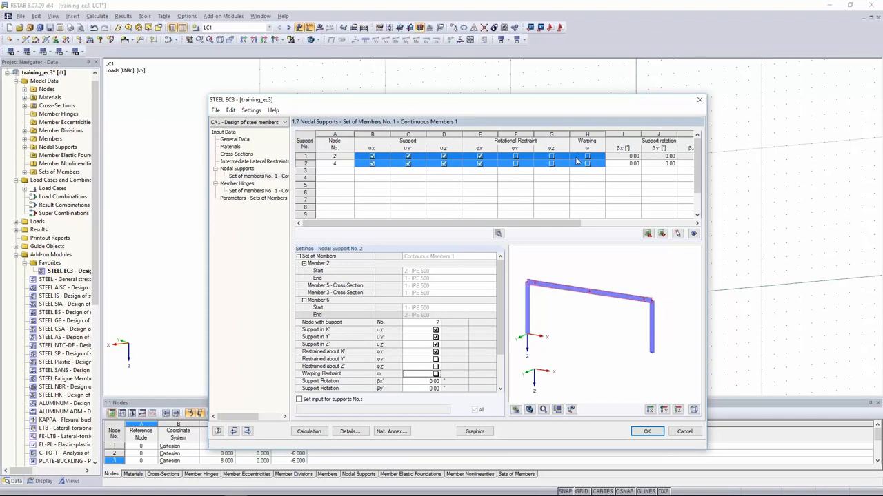
pyautogui.moveTo(382, 160); pyautogui.dragTo(433, 167)
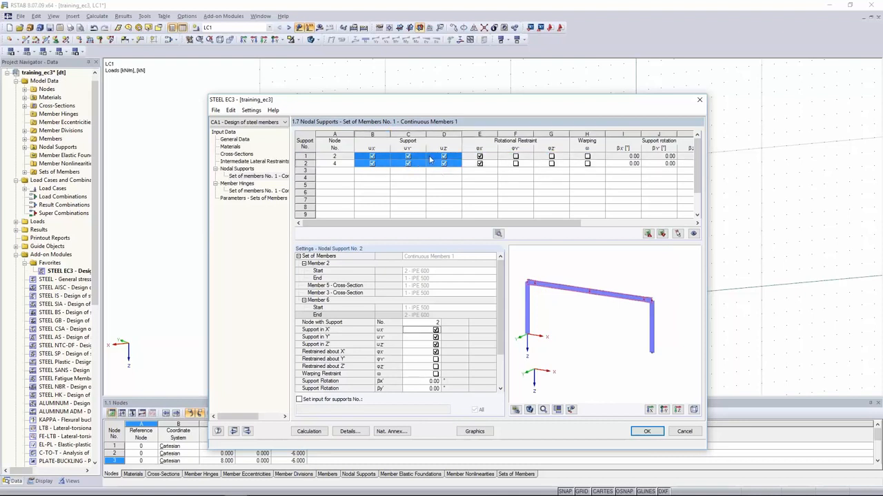
pyautogui.moveTo(545, 163); pyautogui.dragTo(492, 169)
pyautogui.moveTo(578, 157); pyautogui.dragTo(580, 166)
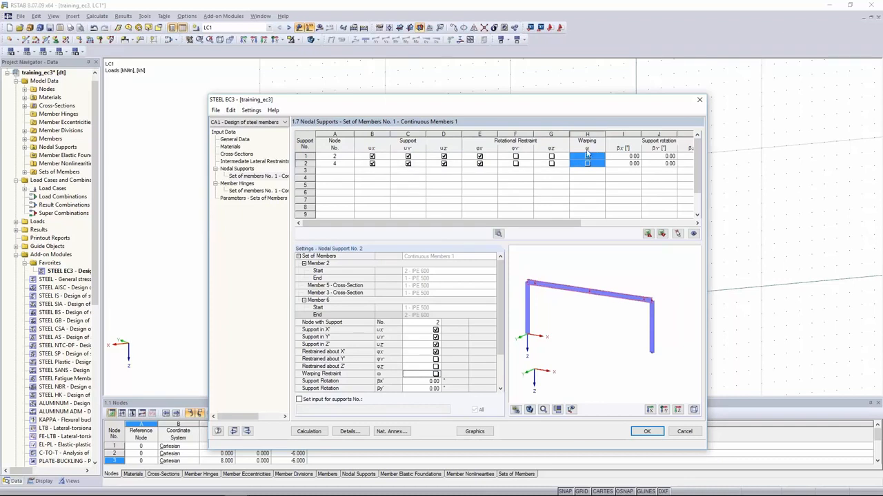
# Step: Show only the set of members in the preview and release the support at node 4 in the X' direction
pyautogui.click(571, 410)
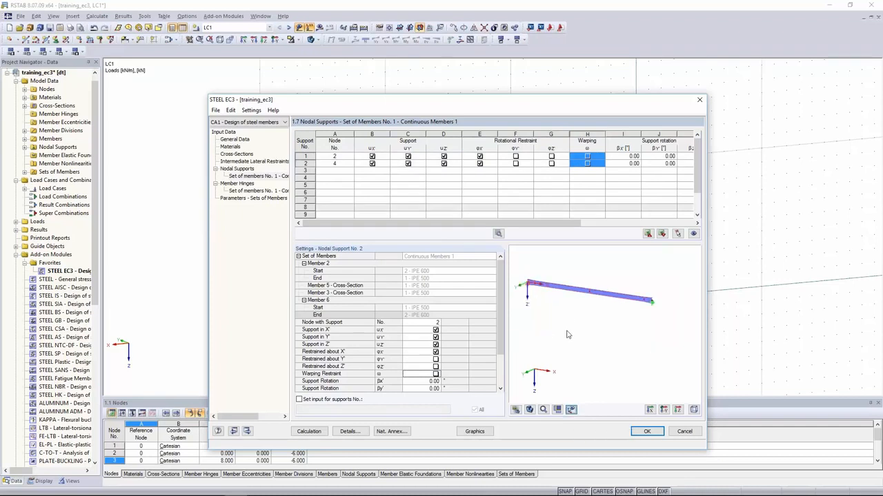
pyautogui.moveTo(551, 299); pyautogui.dragTo(498, 265, button='middle')
pyautogui.scroll(3, 532, 302)
pyautogui.scroll(-3, 544, 310)
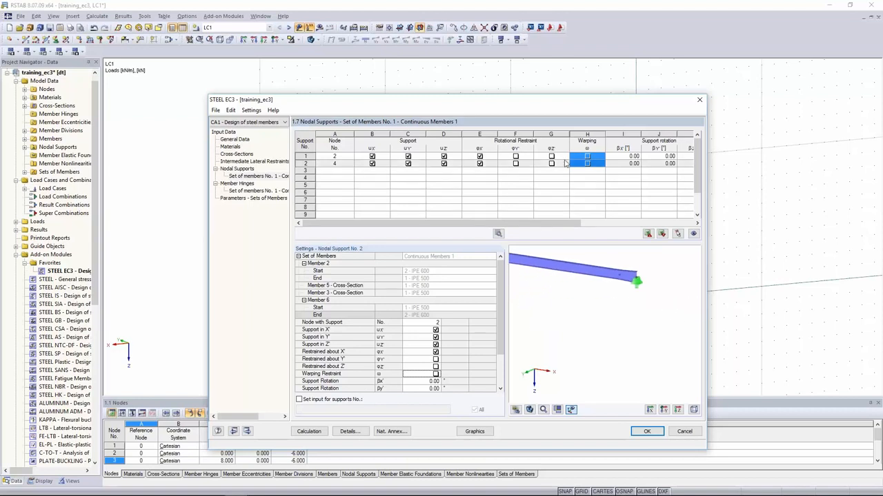
pyautogui.click(551, 164)
pyautogui.click(372, 163)
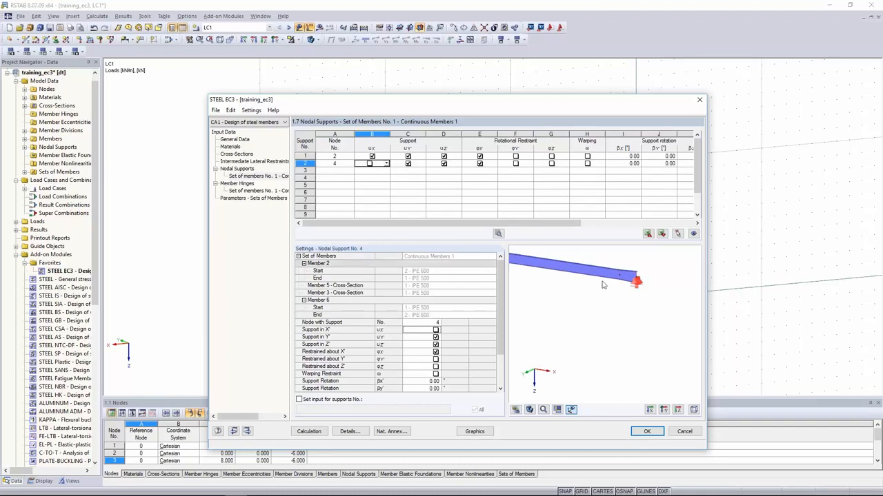
pyautogui.scroll(-2, 603, 283)
pyautogui.moveTo(591, 283); pyautogui.dragTo(598, 302, button='middle')
pyautogui.scroll(-2, 573, 292)
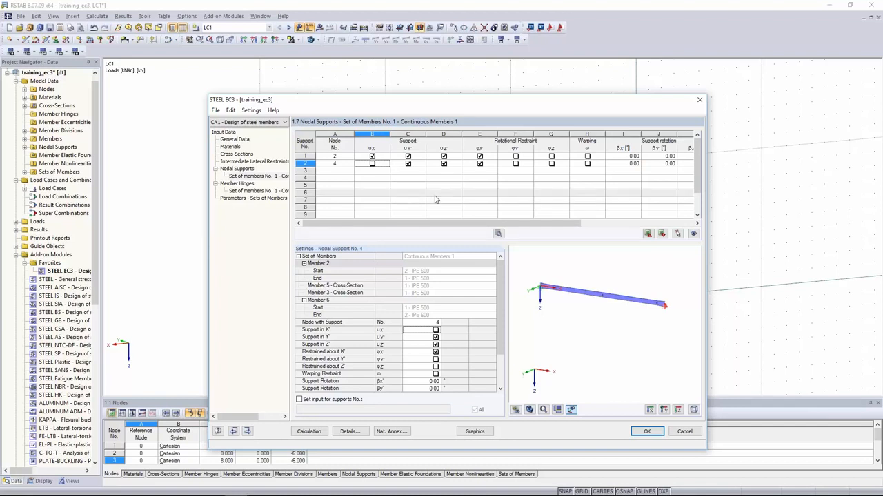
# Step: Set the initial local bow imperfection of set of members No. 1 to L/250
pyautogui.click(254, 199)
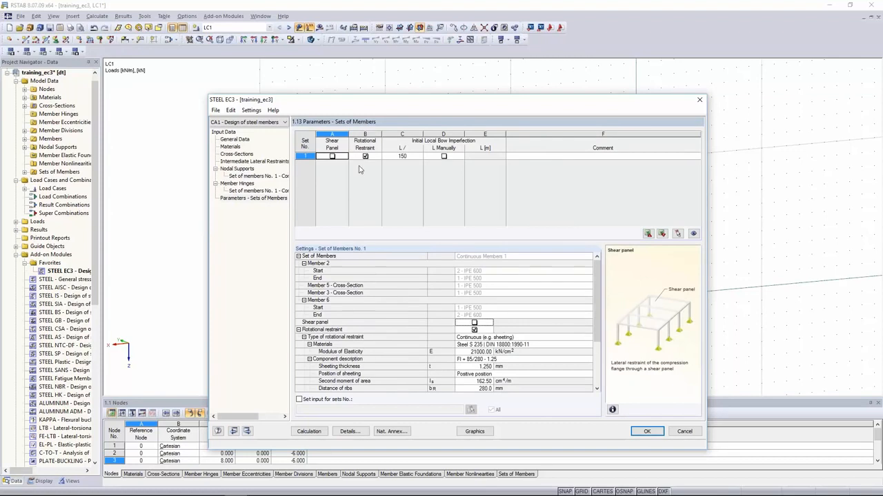
pyautogui.click(416, 155)
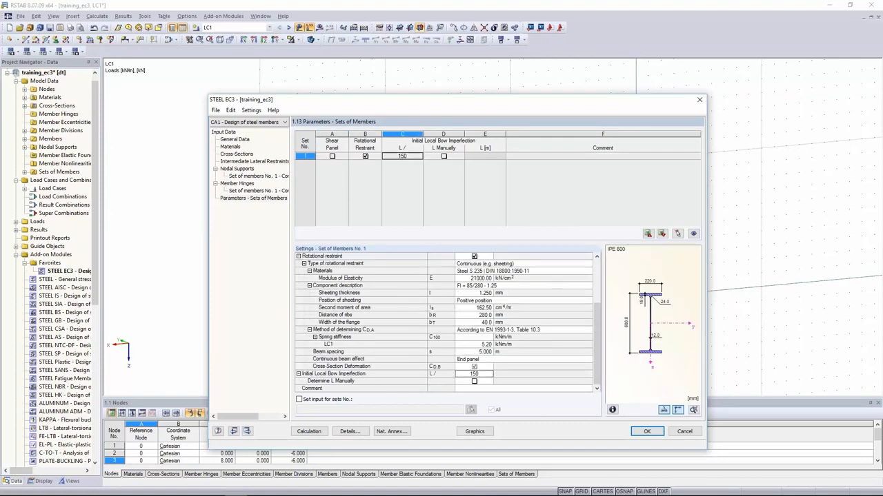
pyautogui.doubleClick(401, 156)
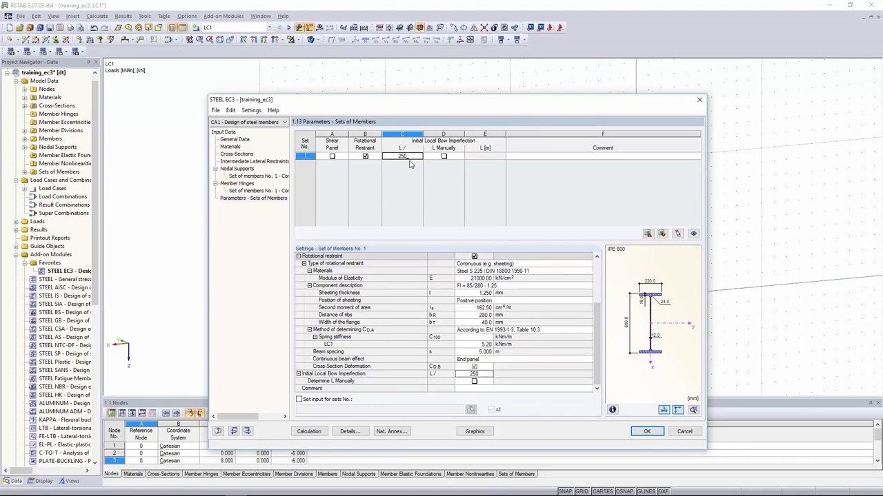
pyautogui.click(458, 157)
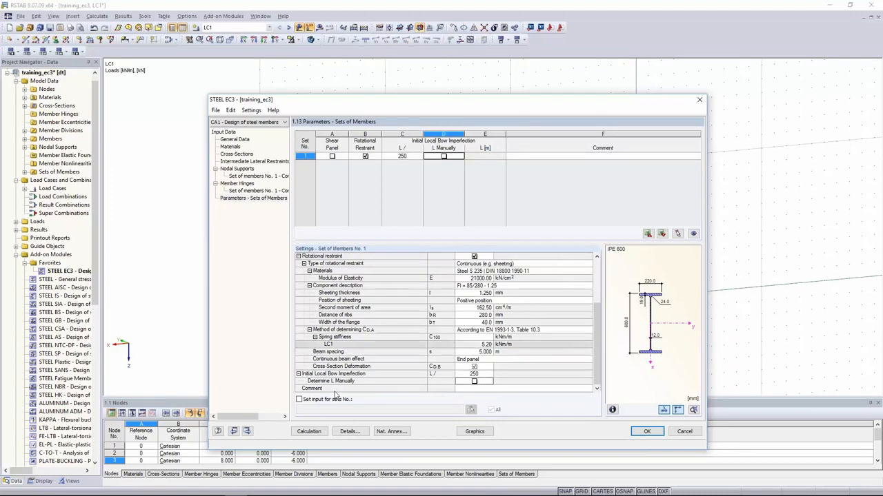
# Step: Calculate the design with warping torsion and examine the critical factor and initial bow imperfections for member 3
pyautogui.click(308, 431)
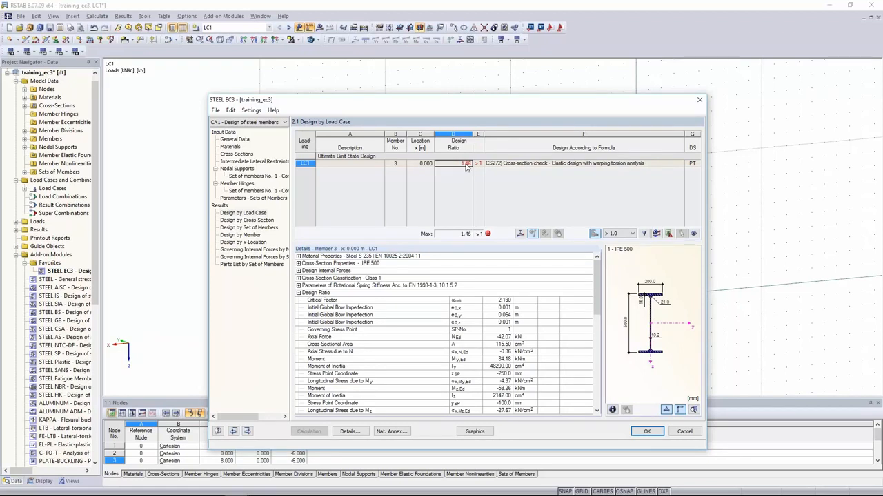
pyautogui.click(465, 164)
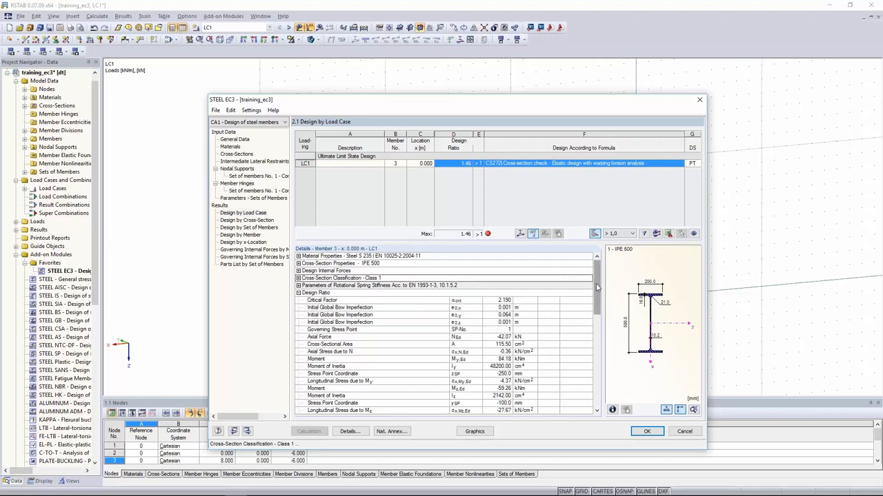
pyautogui.scroll(-1, 599, 291)
pyautogui.scroll(-1, 598, 291)
pyautogui.click(397, 287)
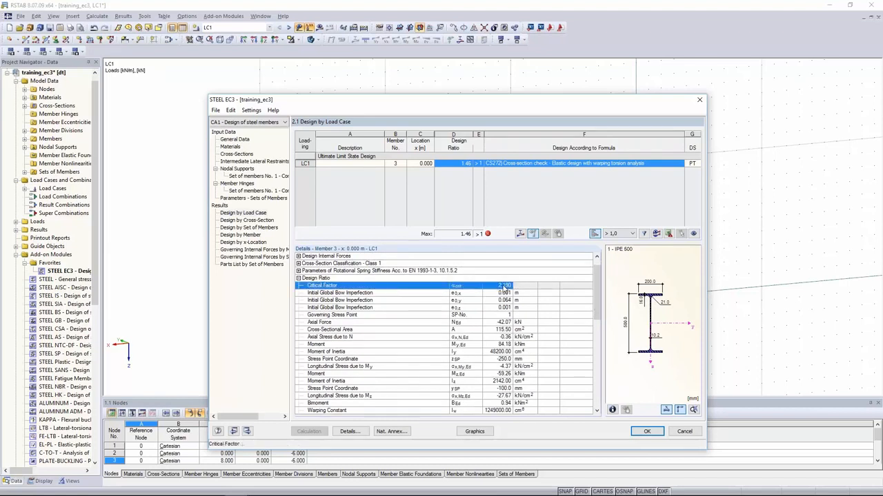
pyautogui.moveTo(503, 293); pyautogui.dragTo(459, 307)
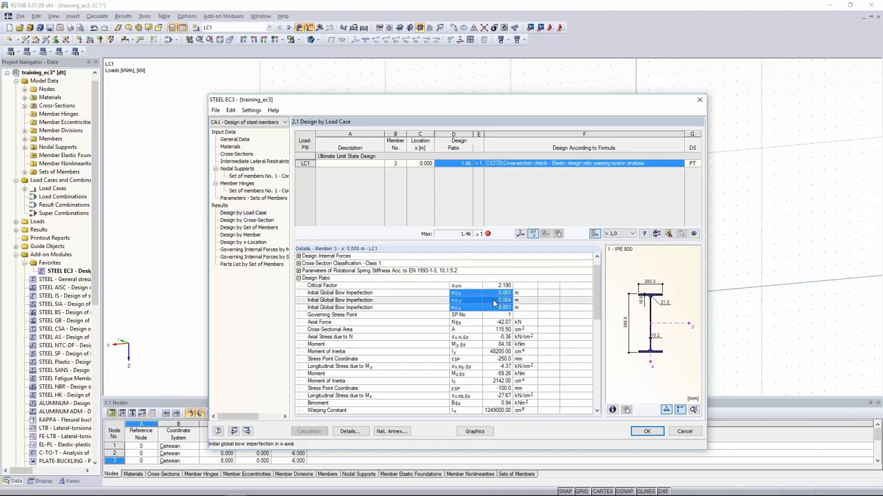
pyautogui.moveTo(497, 302); pyautogui.dragTo(368, 296)
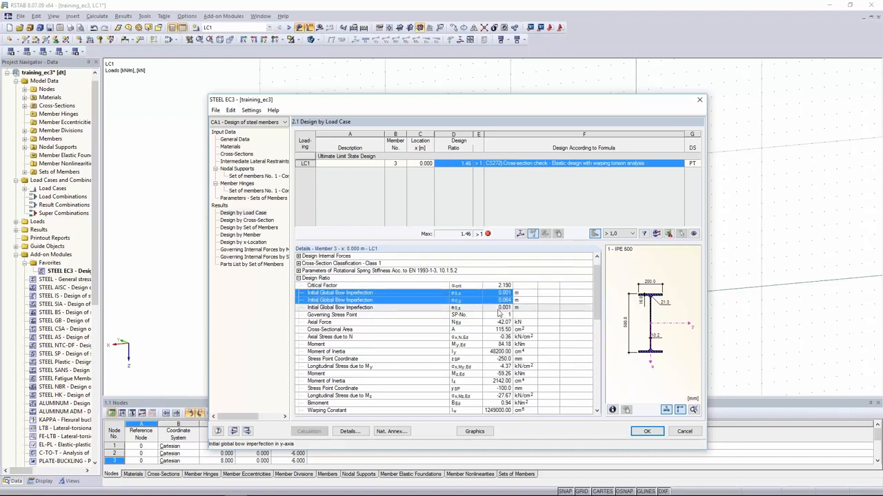
# Step: Examine member 3's design ratios for the individual internal forces and the final design formula
pyautogui.moveTo(597, 296); pyautogui.dragTo(597, 382)
pyautogui.moveTo(503, 322); pyautogui.dragTo(473, 390)
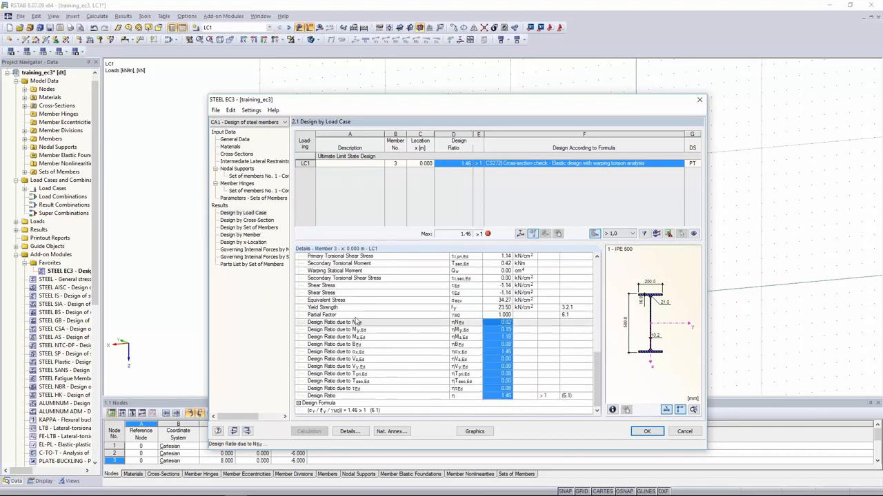
pyautogui.click(503, 324)
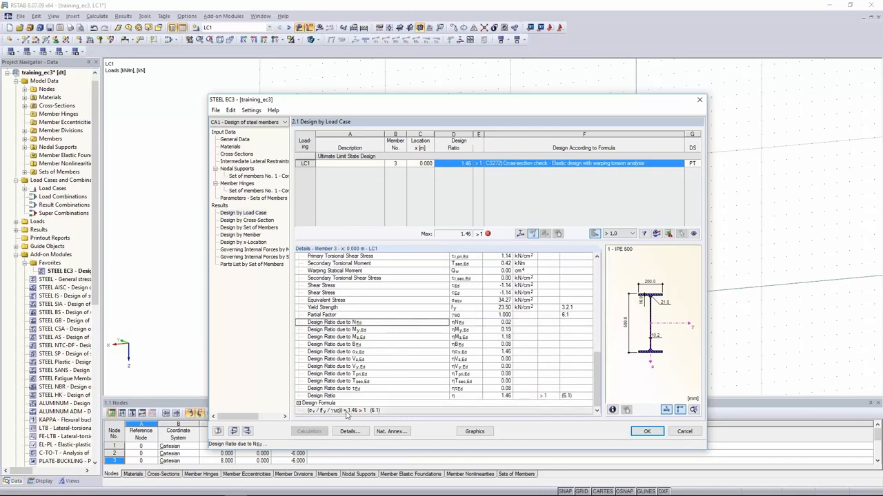
# Step: Show the results graphically on the model and view the warping torsion internal forces N and My and the stresses σx,N,Ed and σv
pyautogui.click(316, 411)
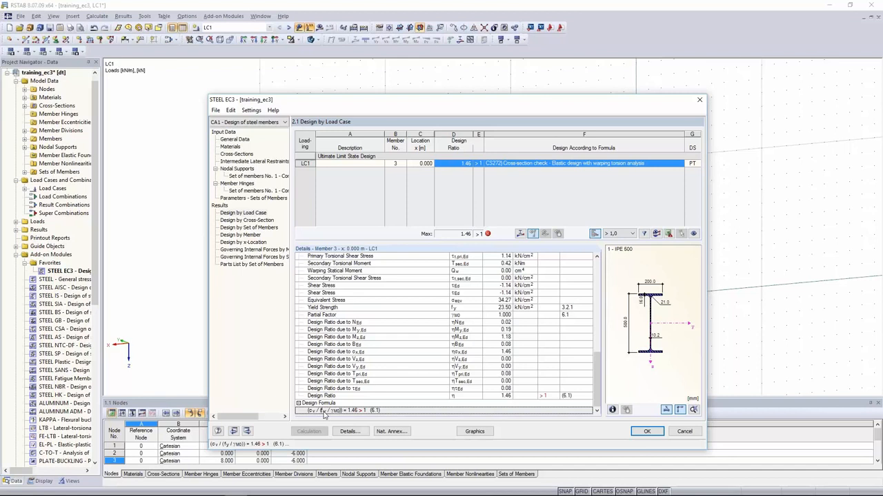
pyautogui.click(474, 431)
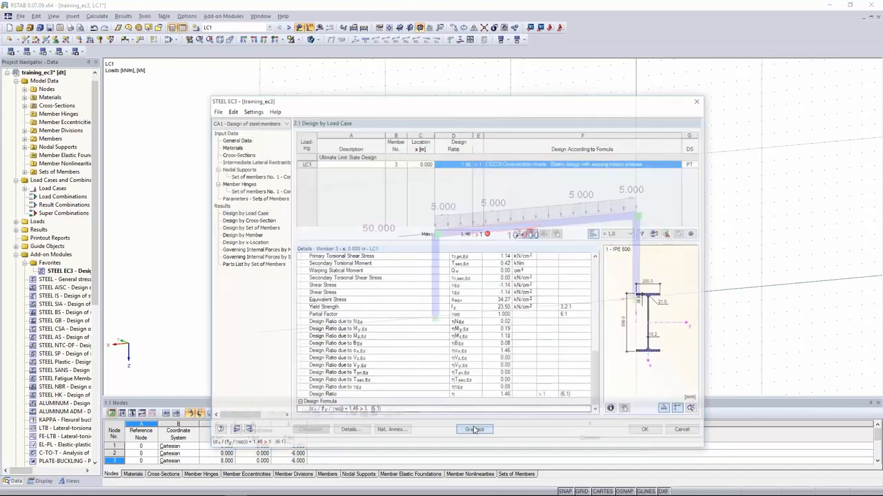
pyautogui.keyDown('ctrl'); pyautogui.moveTo(582, 152); pyautogui.dragTo(296, 162, button='middle'); pyautogui.keyUp('ctrl')
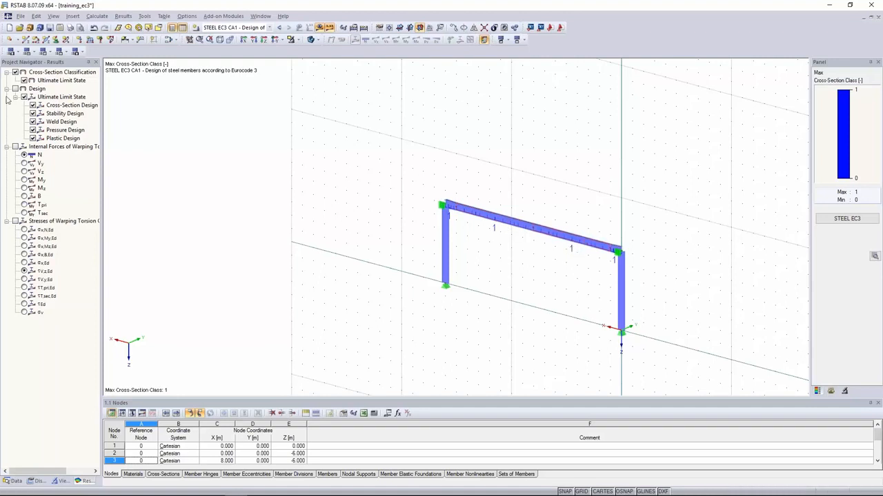
pyautogui.click(15, 147)
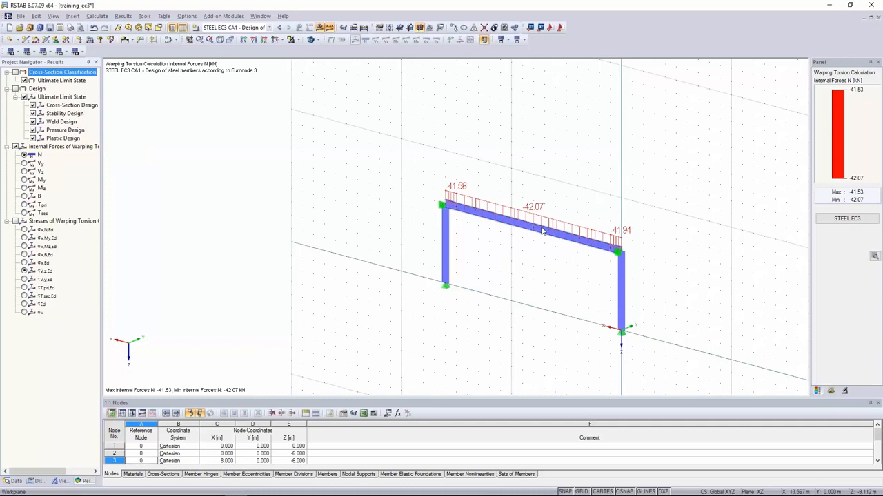
pyautogui.click(24, 180)
pyautogui.click(24, 155)
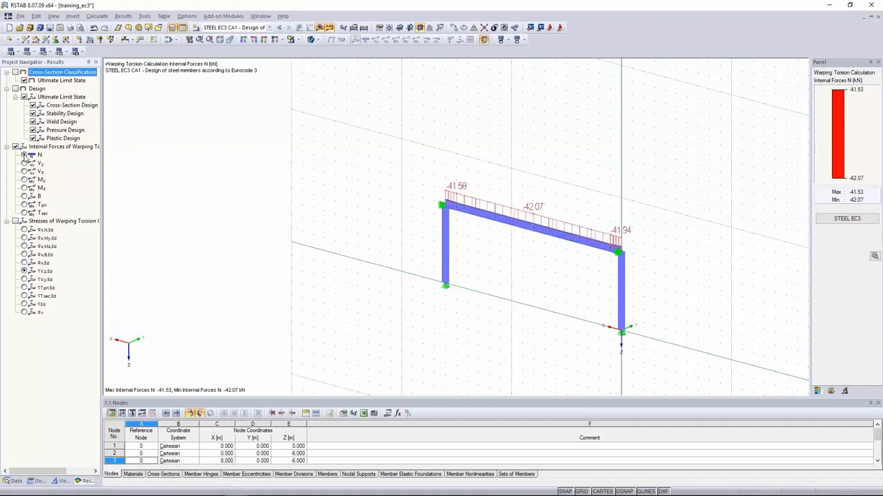
pyautogui.click(16, 221)
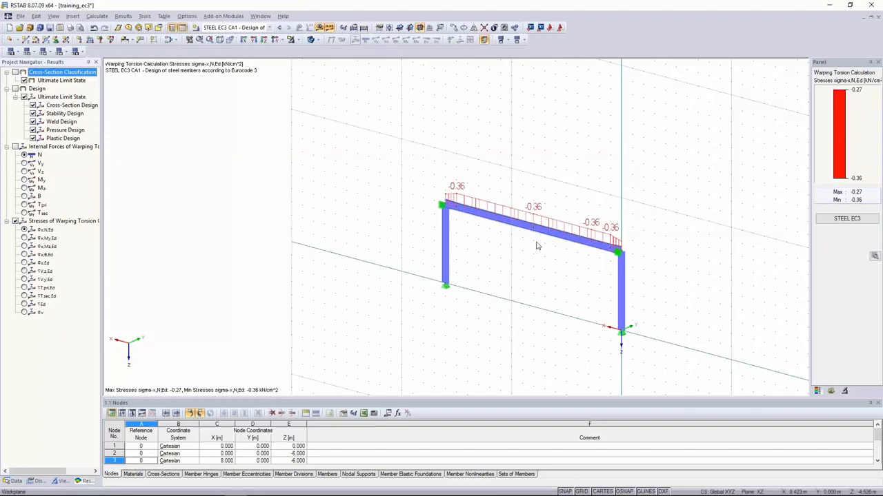
pyautogui.click(24, 312)
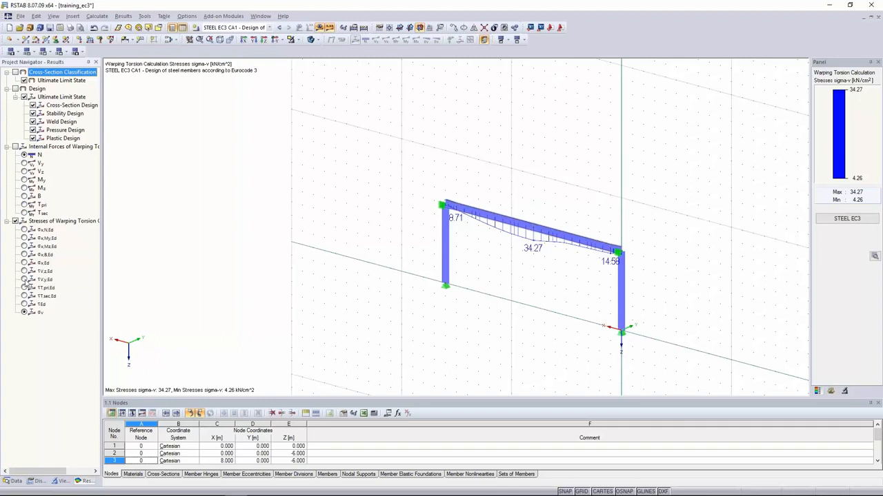
# Step: Return to the STEEL EC3 results and locate the governing design position of member 3 on the frame model
pyautogui.click(847, 219)
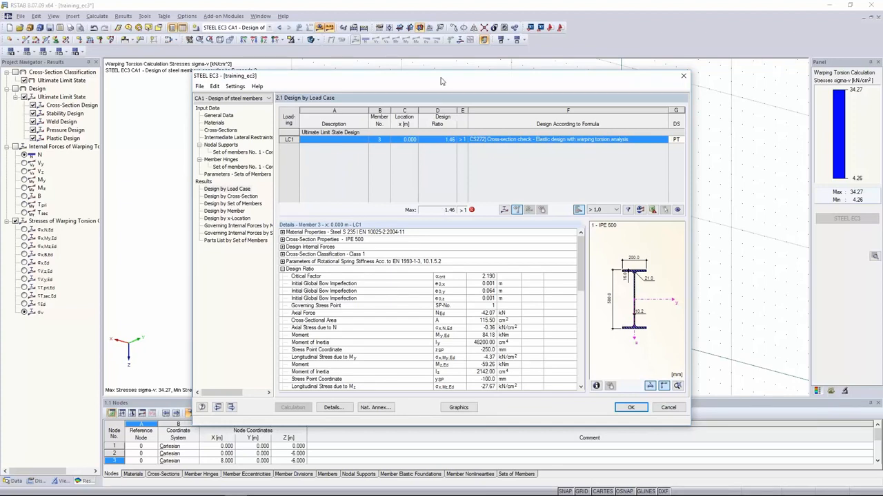
pyautogui.moveTo(442, 81); pyautogui.dragTo(437, 281)
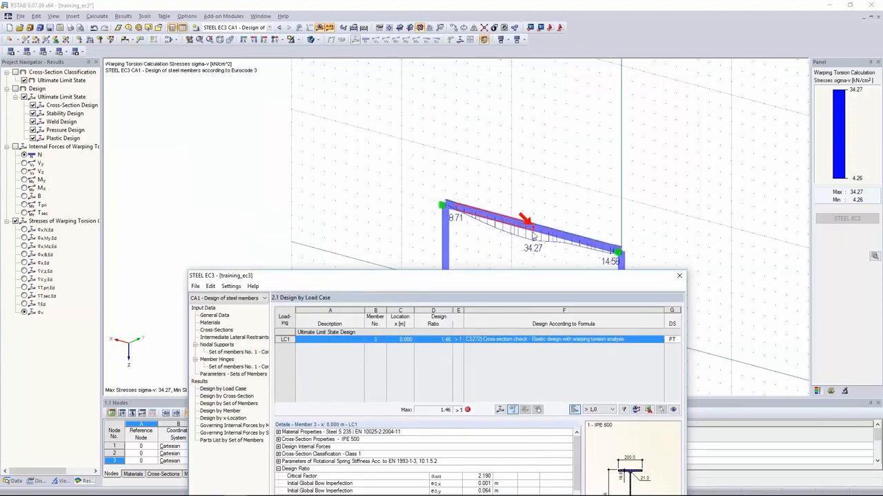
pyautogui.moveTo(528, 276); pyautogui.dragTo(530, 108)
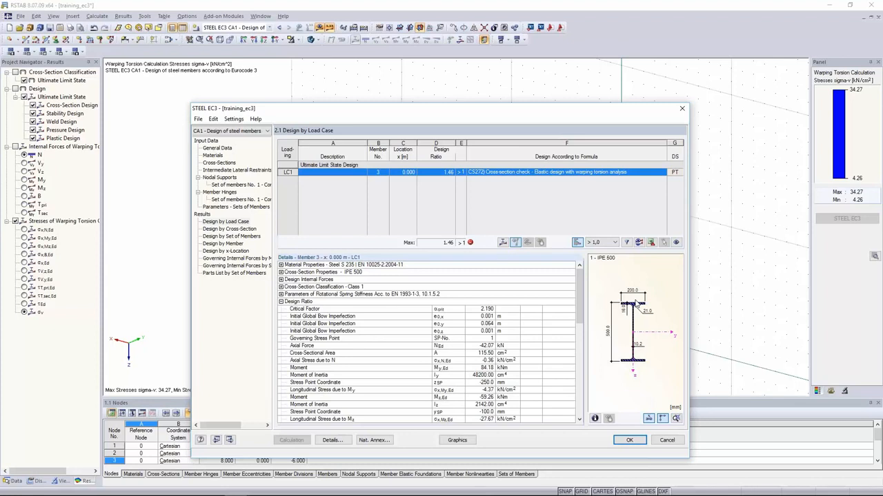
# Step: Review the cross-sections and the parameters of the set of members, and examine the governing LC1 design row for member 3
pyautogui.click(221, 162)
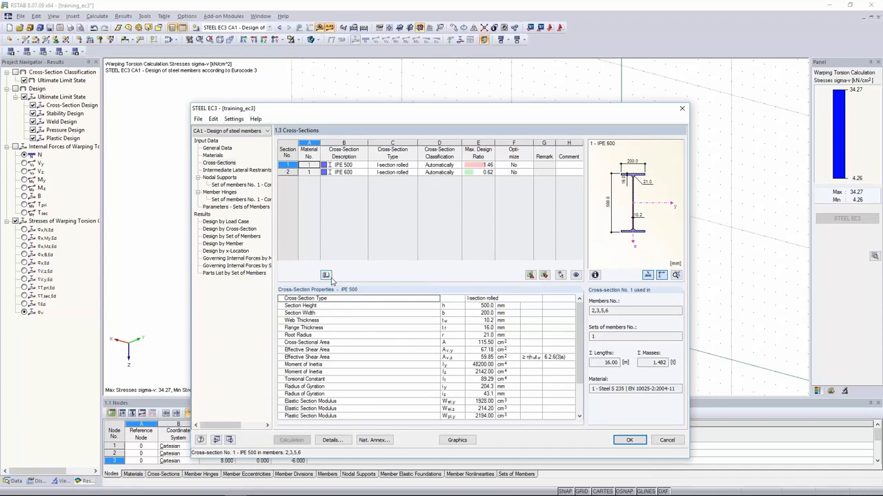
pyautogui.click(206, 207)
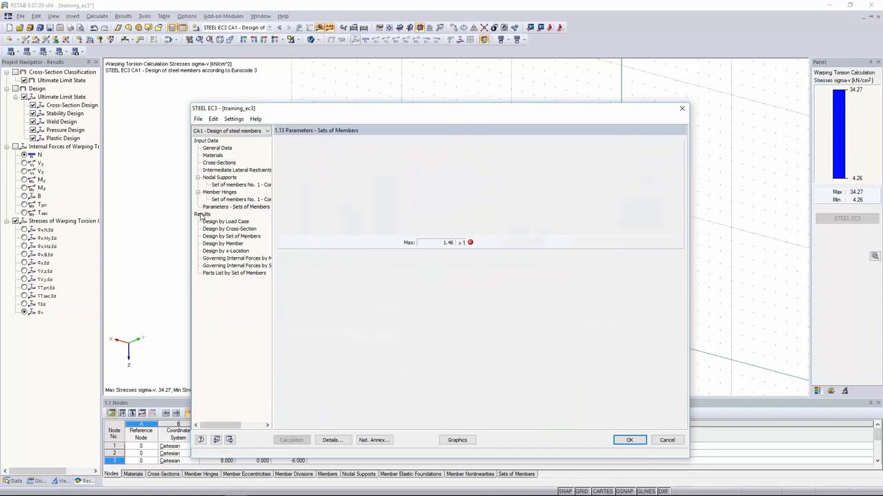
pyautogui.click(446, 174)
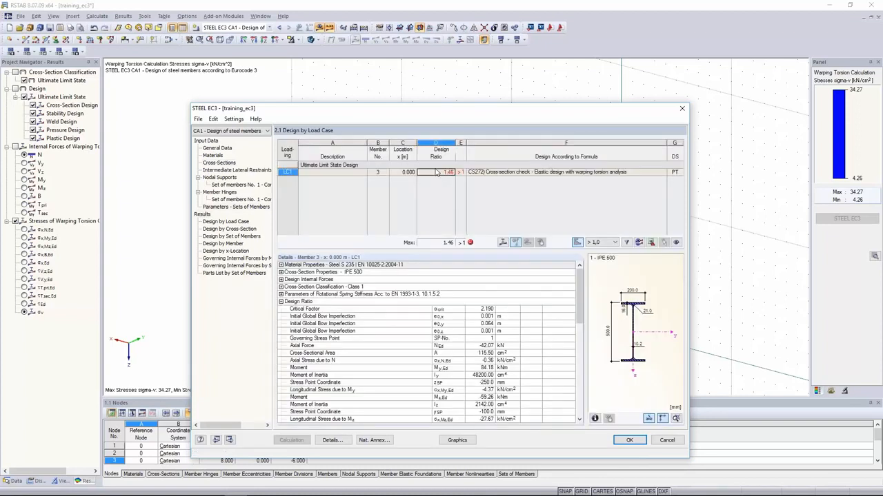
pyautogui.moveTo(544, 173); pyautogui.dragTo(358, 177)
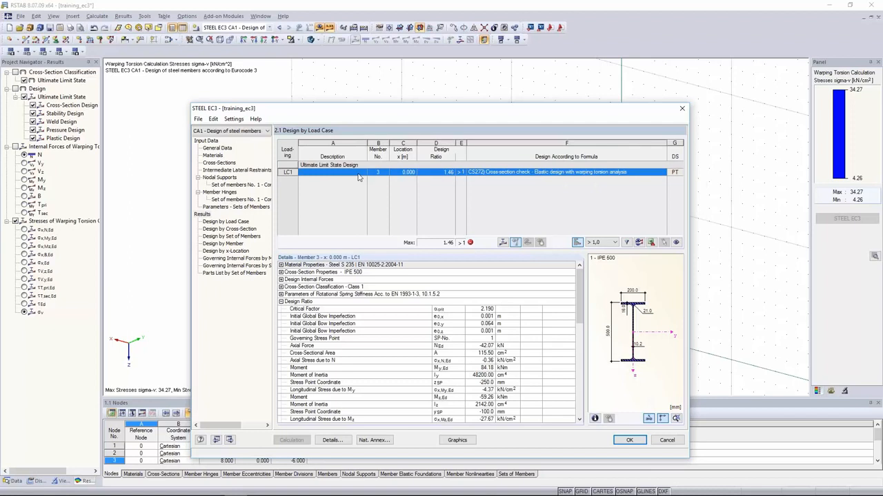
pyautogui.click(441, 172)
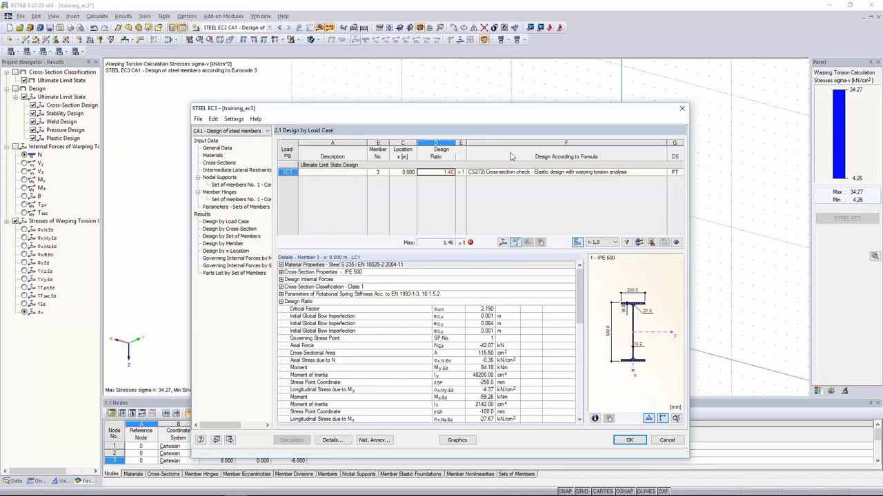
pyautogui.click(430, 177)
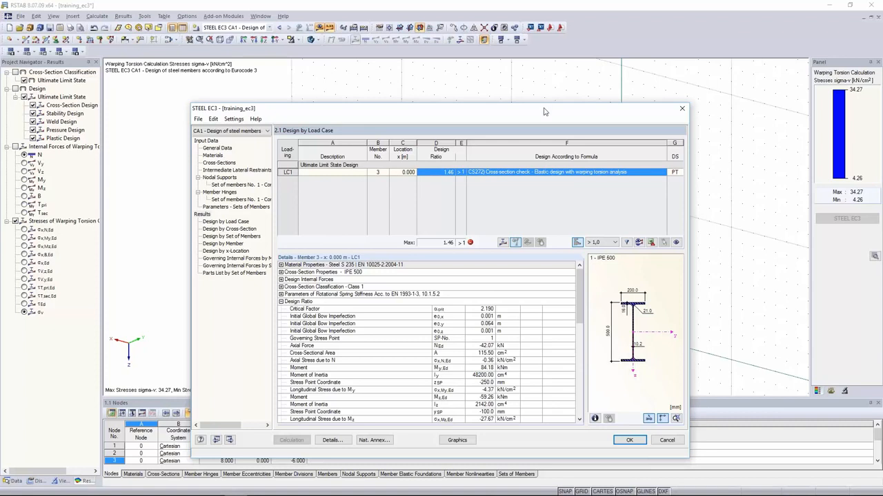
# Step: Examine the cross-section classification, final design ratio and design formula in the member 3 design details
pyautogui.moveTo(544, 111); pyautogui.dragTo(538, 72)
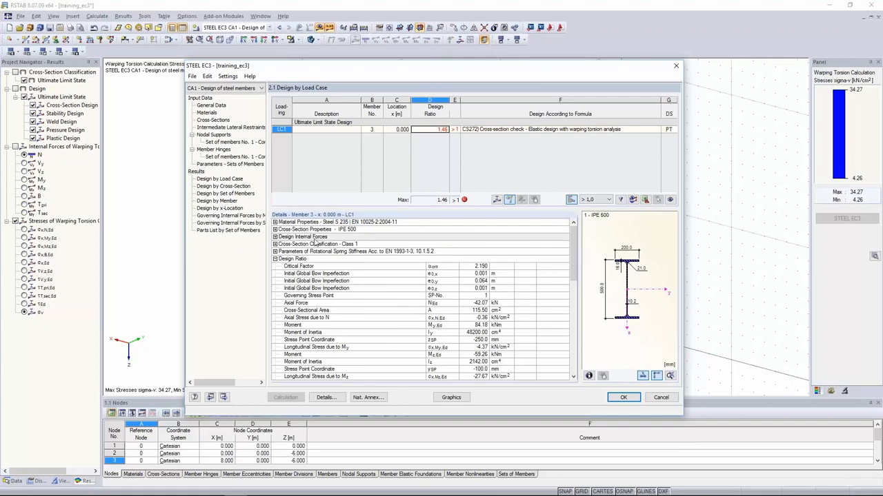
pyautogui.click(357, 245)
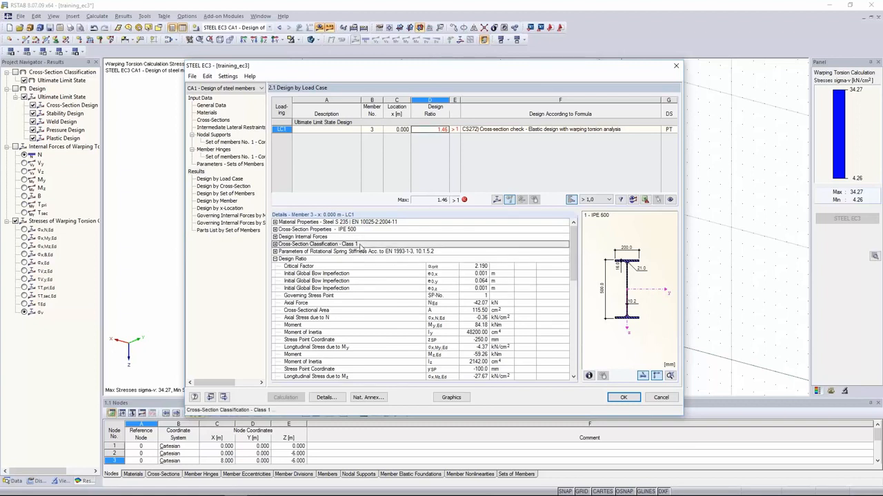
pyautogui.moveTo(573, 252); pyautogui.dragTo(572, 346)
pyautogui.click(317, 376)
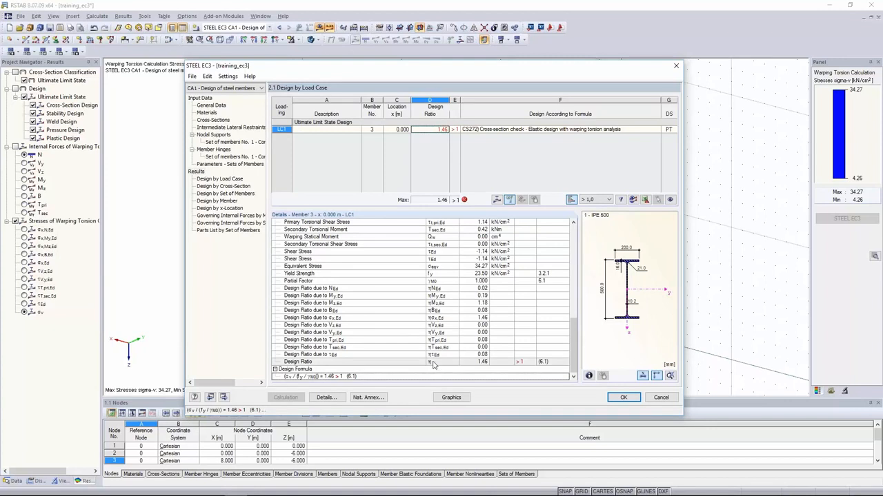
# Step: Activate the advanced plastic design checks for Class 1 and 2 cross-sections with the Simplex Method in the design details
pyautogui.click(324, 398)
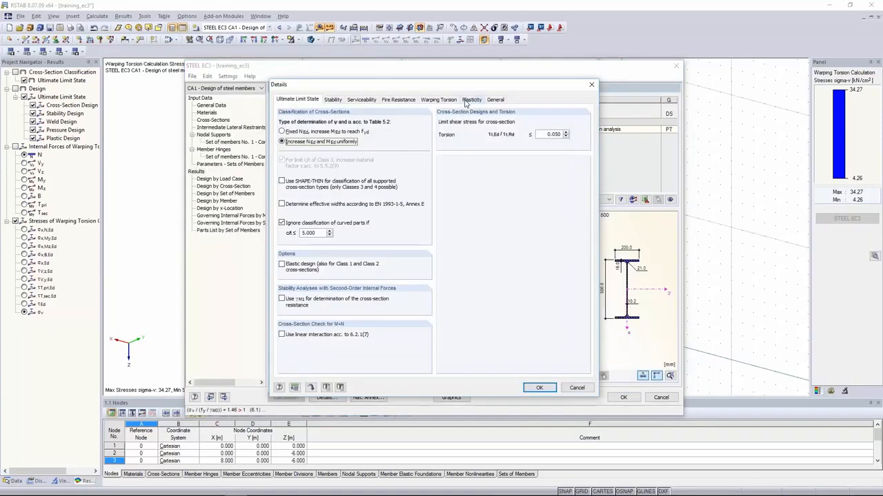
pyautogui.click(472, 101)
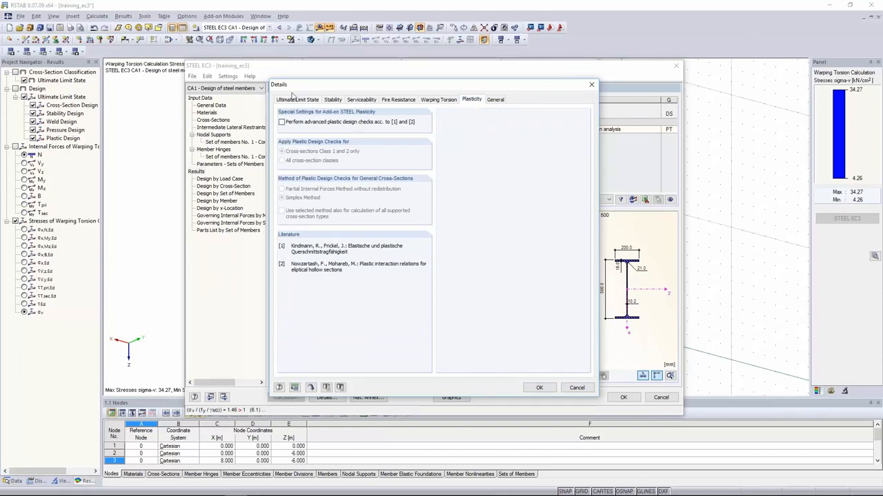
pyautogui.click(289, 124)
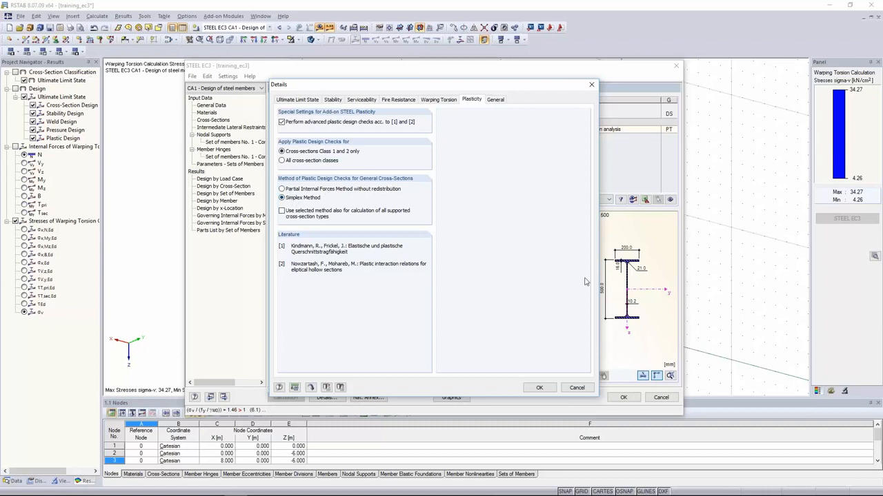
pyautogui.click(539, 388)
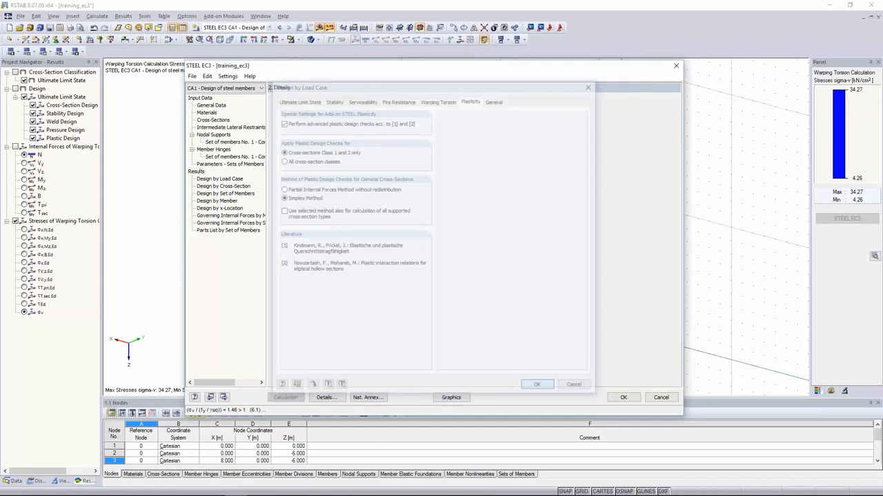
# Step: Review the nodal supports of set of members No. 1, including the warping restraint, and the warping torsion analysis settings
pyautogui.click(233, 143)
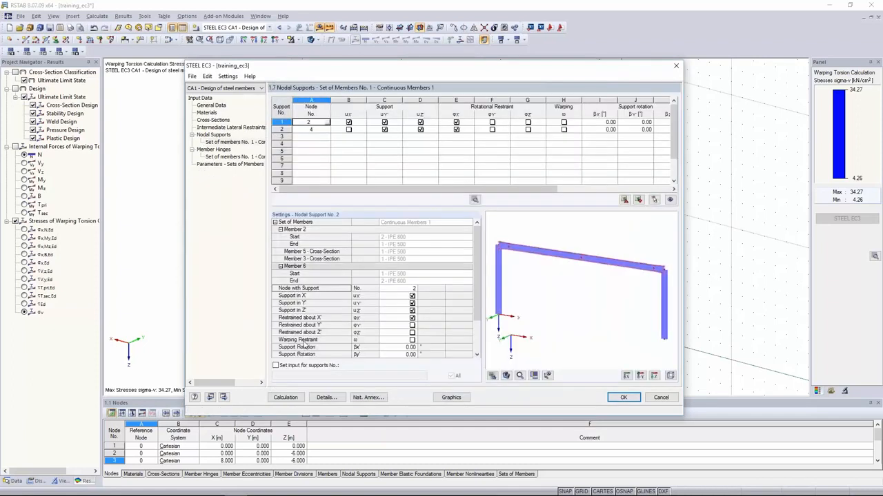
pyautogui.click(326, 398)
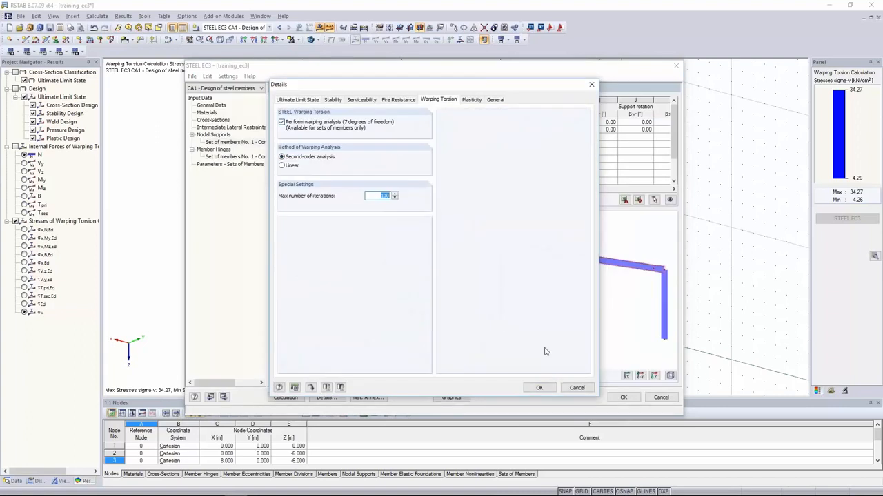
pyautogui.click(577, 389)
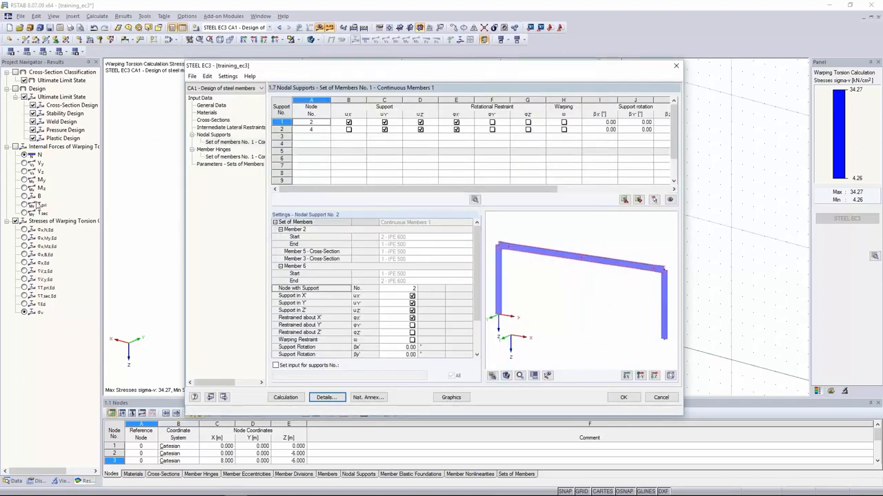
pyautogui.click(300, 340)
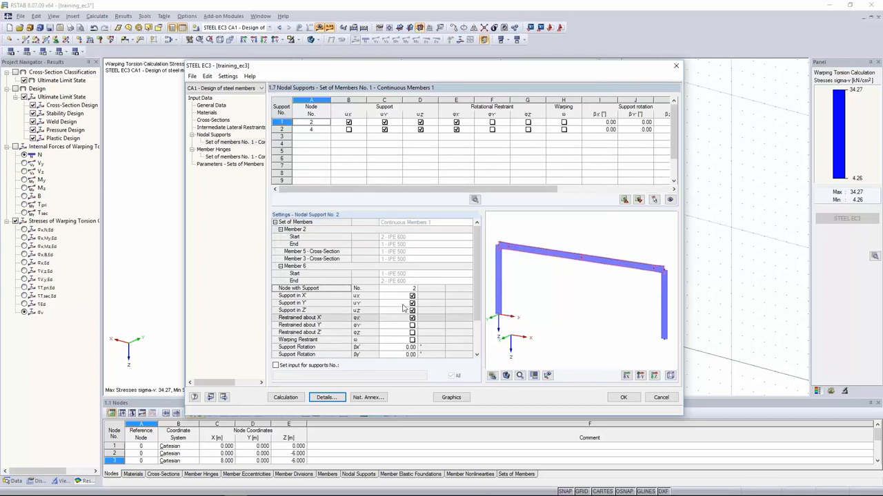
# Step: Calculate the design with the plastic checks and view the beam's LC1 mode shape at a display factor of 0.52
pyautogui.click(300, 400)
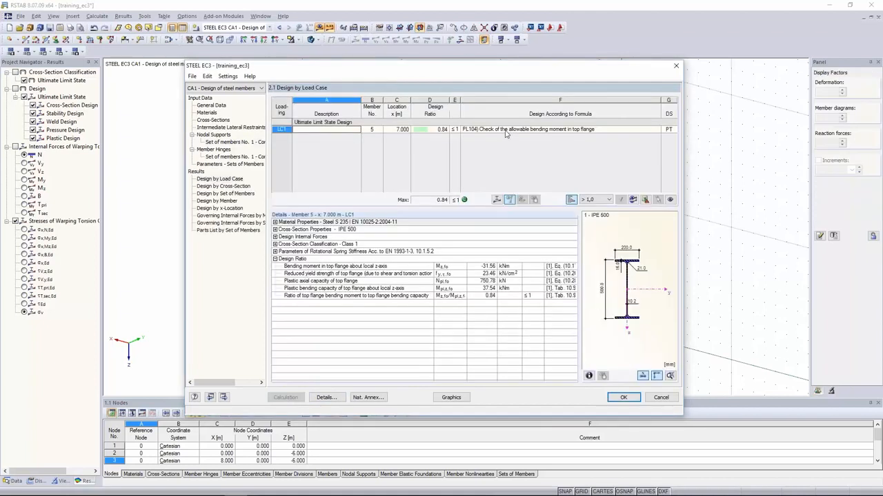
pyautogui.click(340, 131)
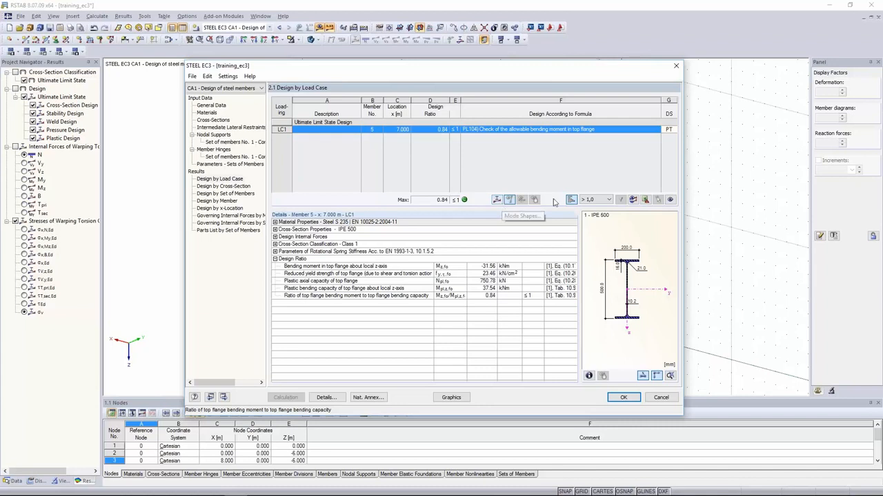
pyautogui.click(496, 199)
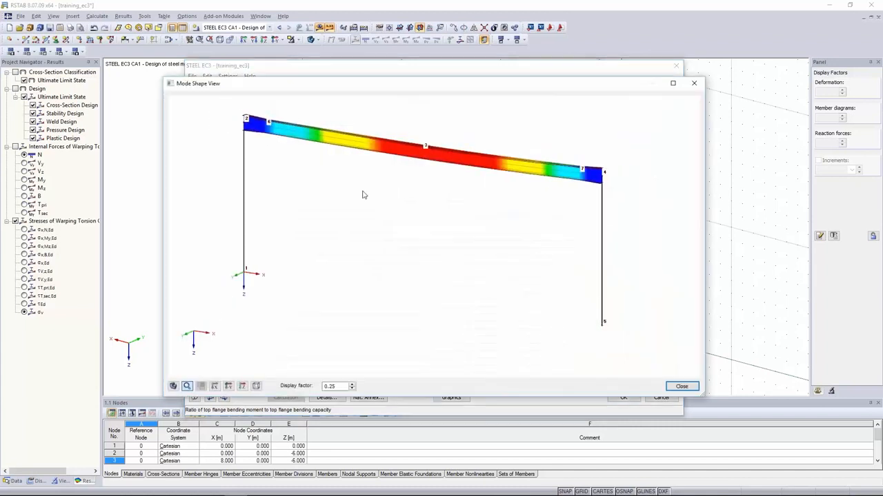
pyautogui.click(352, 385)
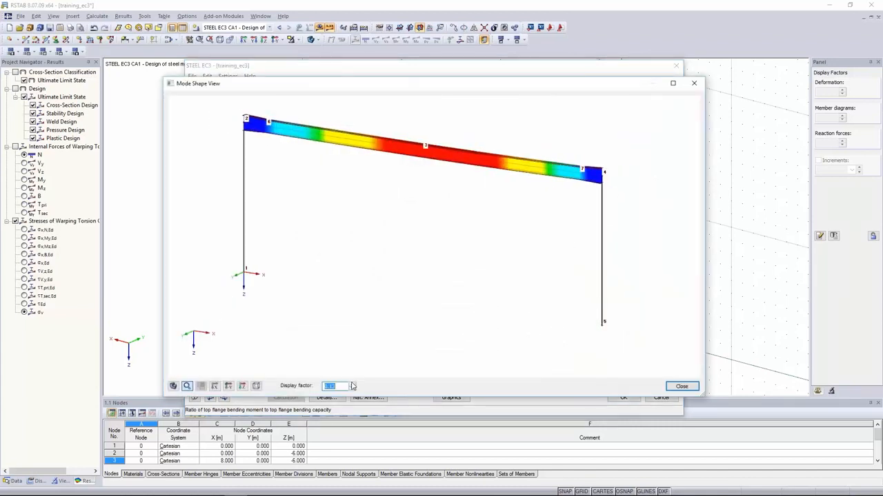
pyautogui.keyDown('ctrl'); pyautogui.moveTo(503, 203); pyautogui.dragTo(376, 124, button='middle'); pyautogui.keyUp('ctrl')
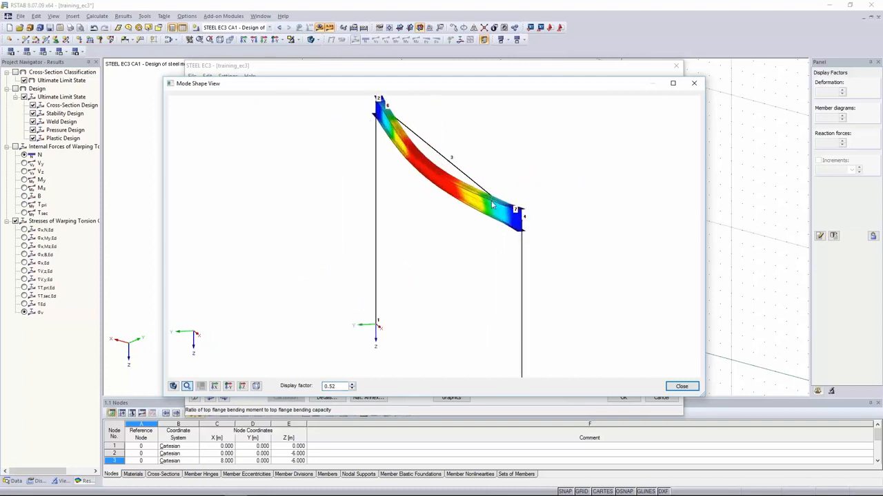
pyautogui.click(683, 388)
# Step: Review the governing design ratio of member 5, the nodal supports and the initial bow imperfection of set of members No. 1
pyautogui.click(426, 132)
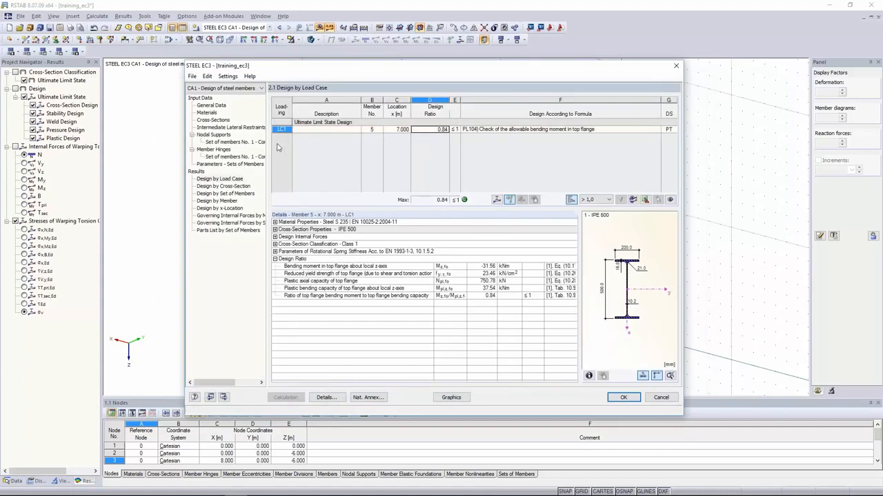
pyautogui.click(245, 142)
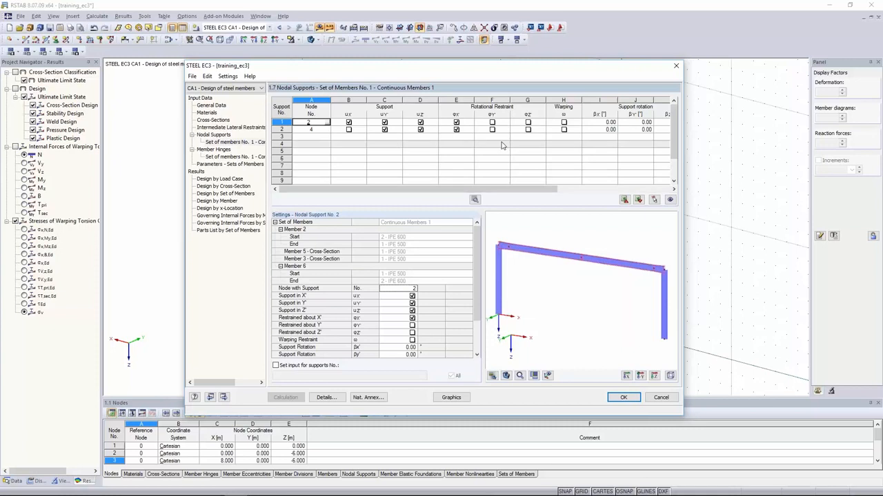
pyautogui.click(227, 164)
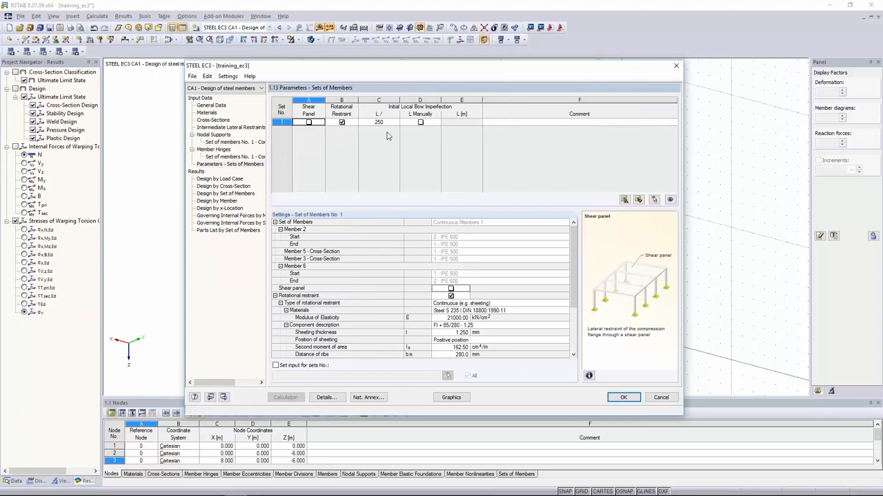
# Step: Review the advanced plastic design check settings in the design details and accept them
pyautogui.click(325, 397)
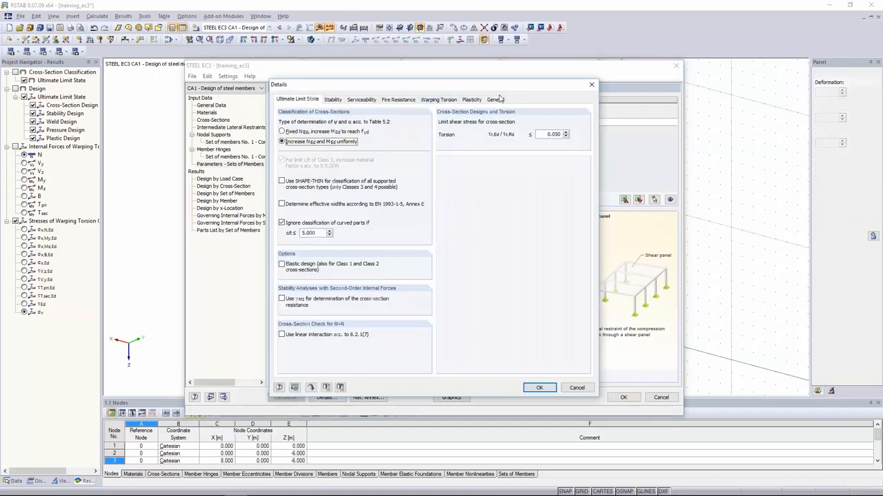
pyautogui.click(471, 101)
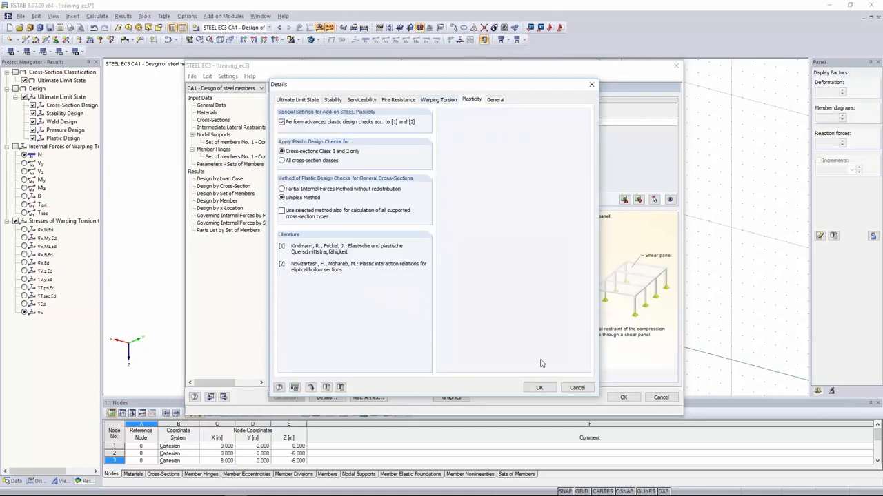
pyautogui.click(539, 388)
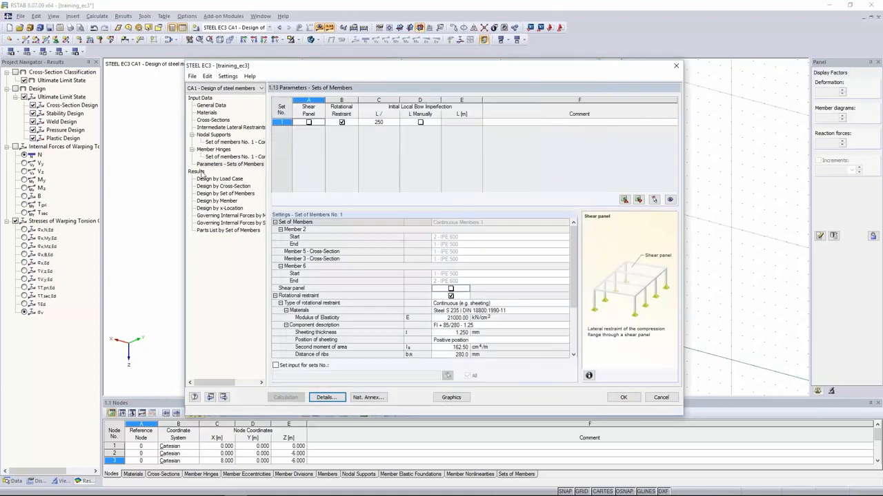
# Step: Review the LC1 design ratio by load case and the nodal supports of set of members No. 1
pyautogui.click(204, 178)
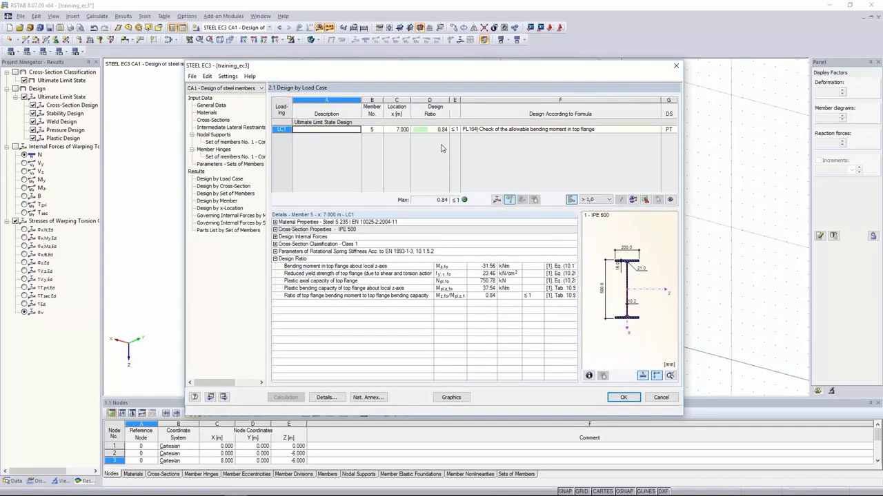
pyautogui.moveTo(461, 74); pyautogui.dragTo(449, 74)
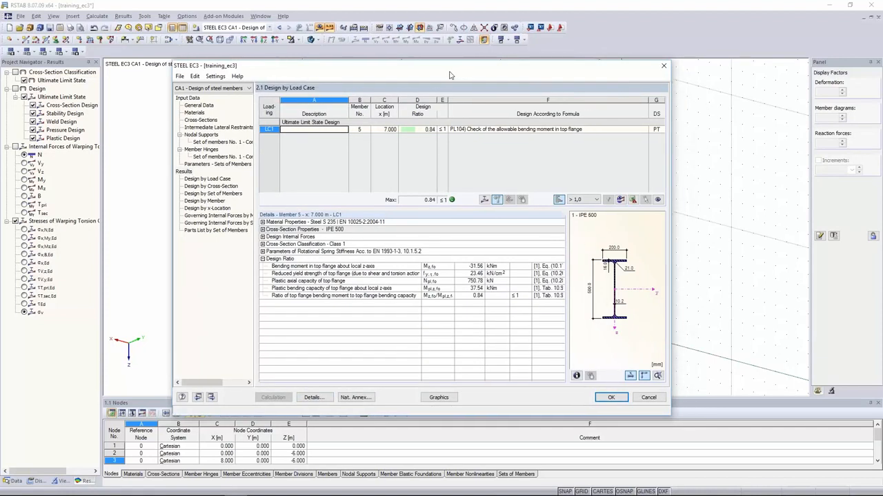
pyautogui.click(229, 141)
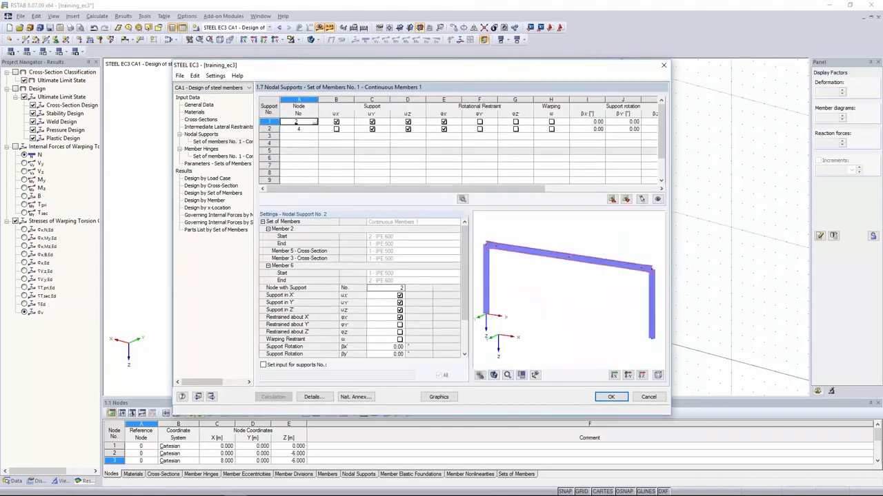
pyautogui.click(181, 171)
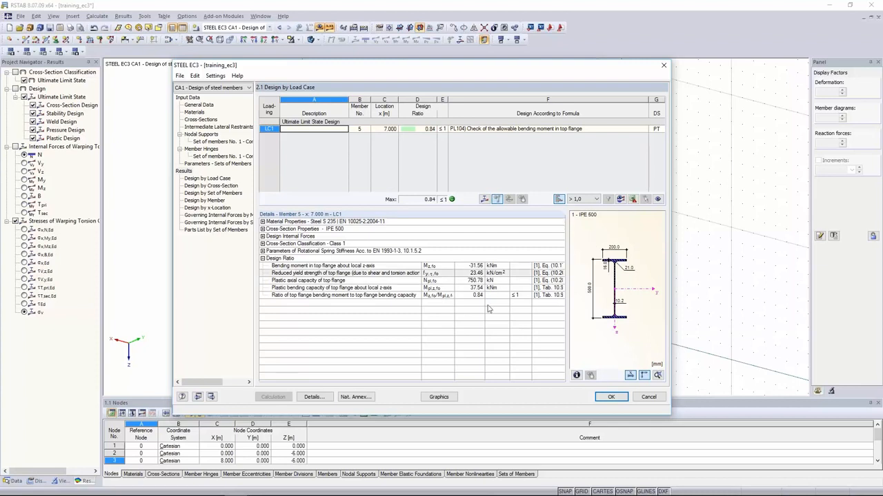
# Step: Review the warping torsion analysis and plasticity settings in the design details, then close them without changes
pyautogui.click(313, 396)
pyautogui.click(425, 98)
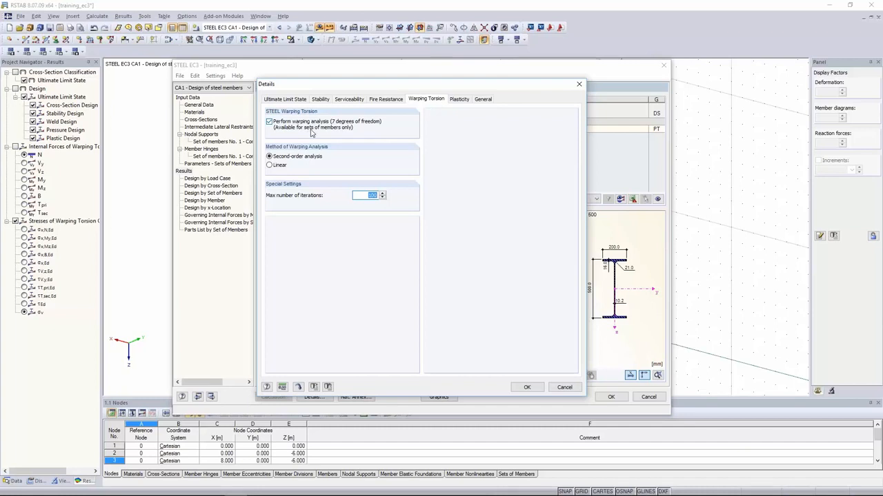
pyautogui.click(458, 98)
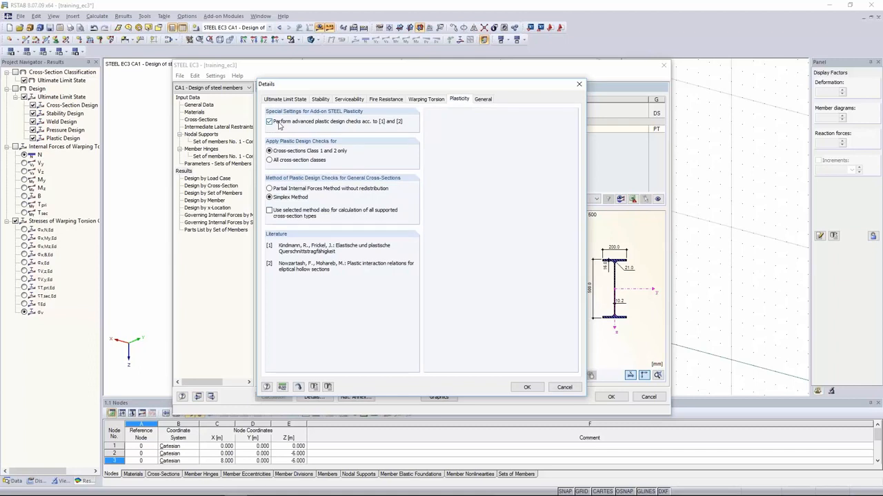
pyautogui.click(579, 84)
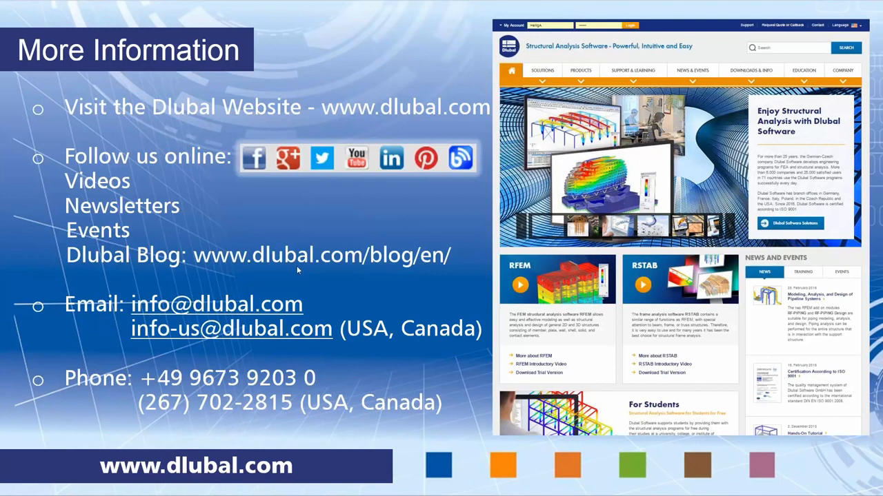
# Step: Switch to Internet Explorer and open the Downloads & Info page of the Dlubal website
pyautogui.hotkey('alt', 'Tab')
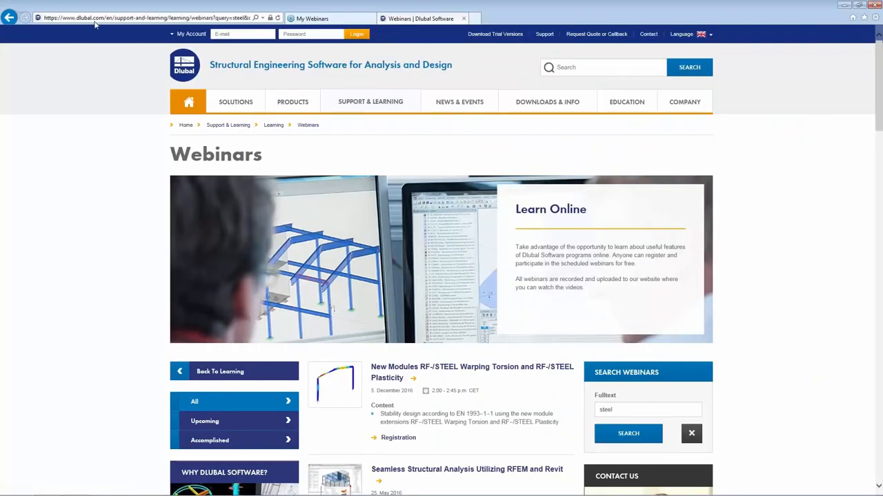
pyautogui.moveTo(532, 105)
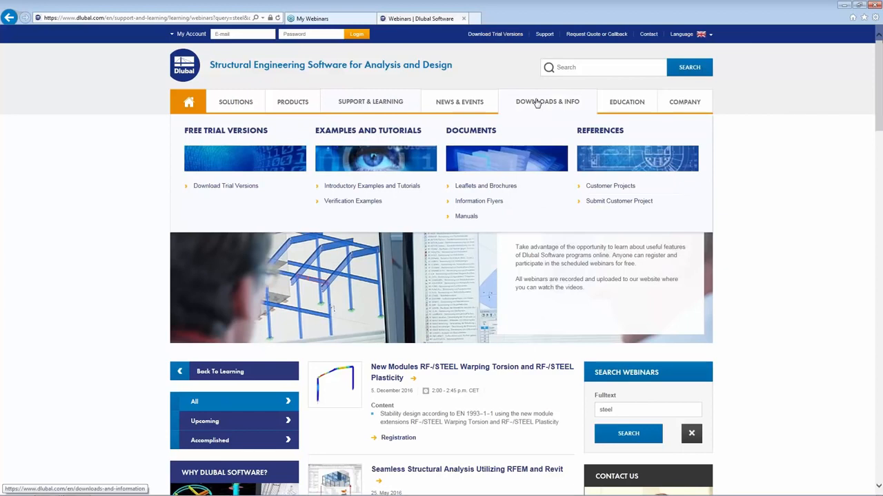
pyautogui.click(537, 102)
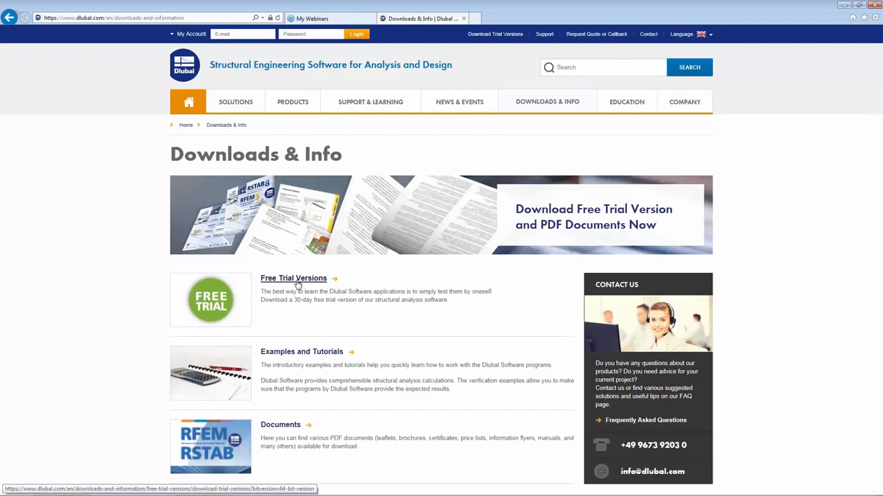
# Step: Open the Webinars page listed among the events of the Dlubal website
pyautogui.moveTo(366, 105)
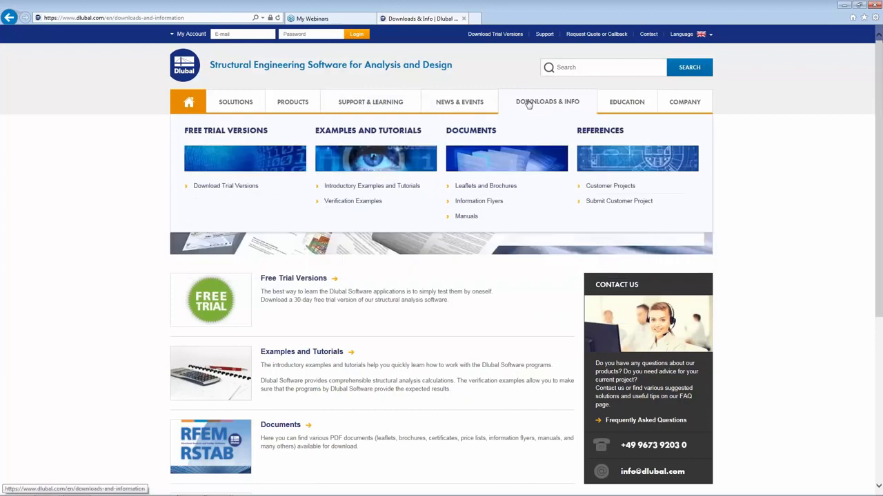
pyautogui.moveTo(469, 104)
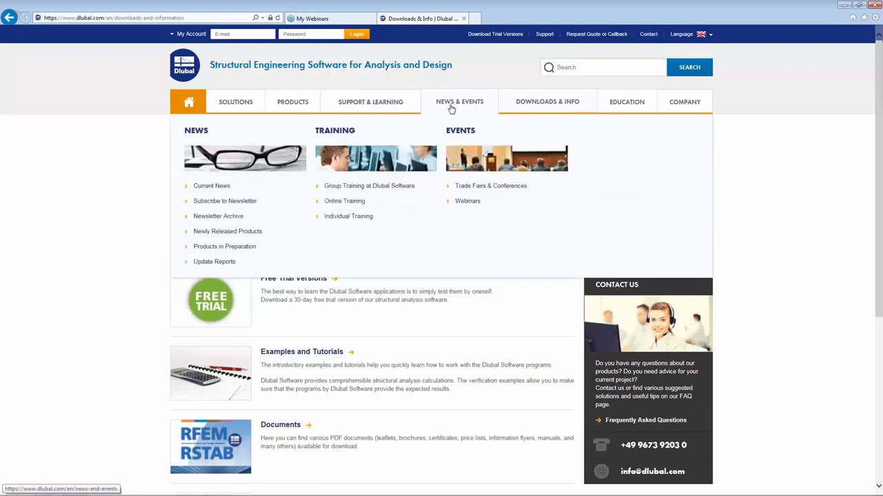
pyautogui.click(469, 203)
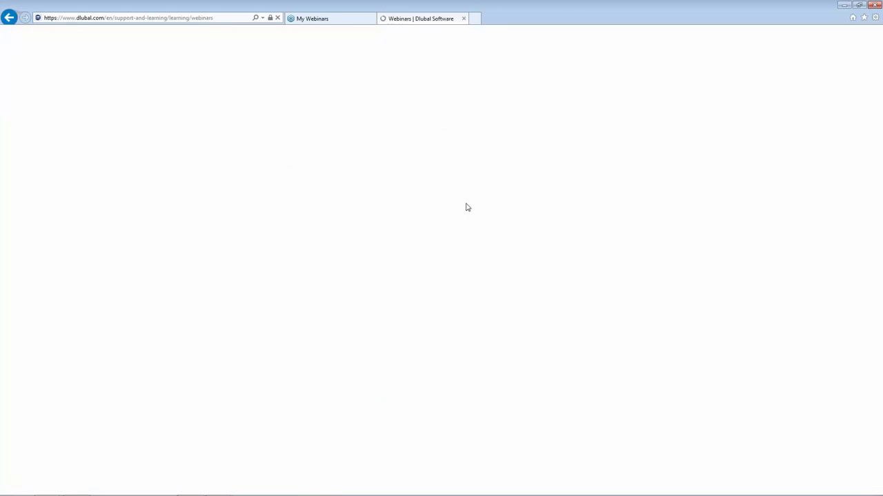
# Step: Search the webinars for "steel" and browse through the listed recordings
pyautogui.scroll(-2, 469, 290)
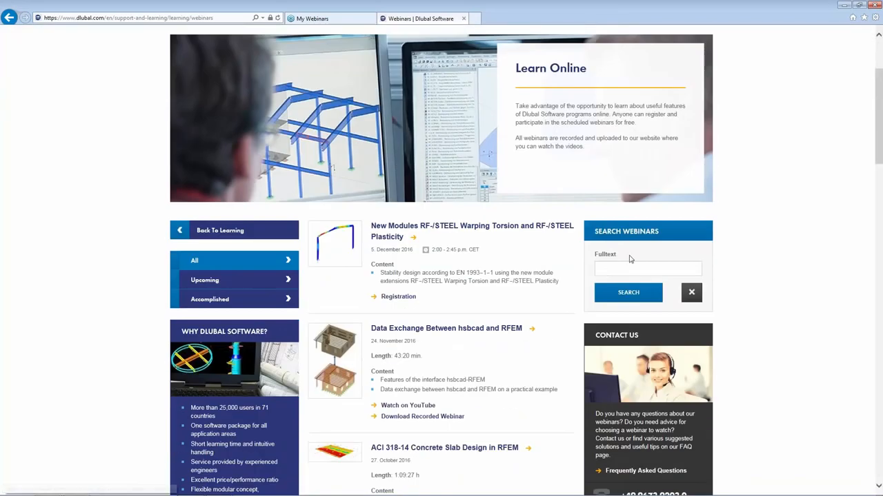
pyautogui.click(603, 267)
pyautogui.write('steel')
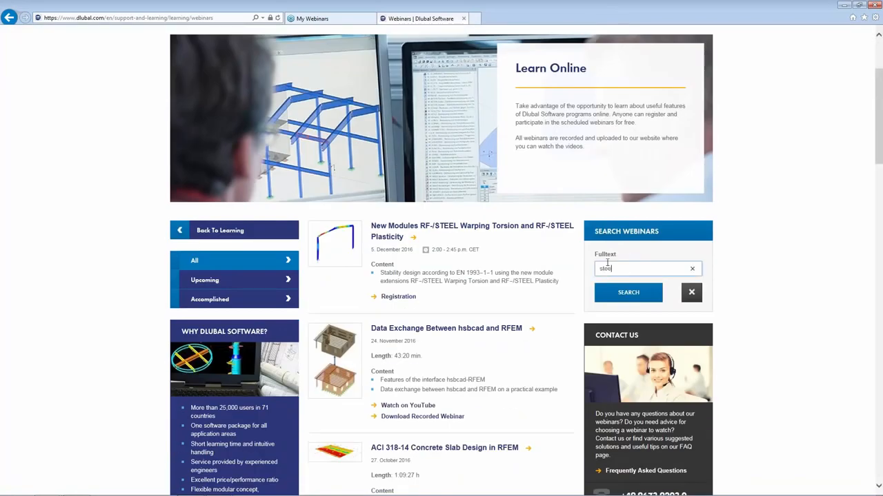
pyautogui.press('Return')
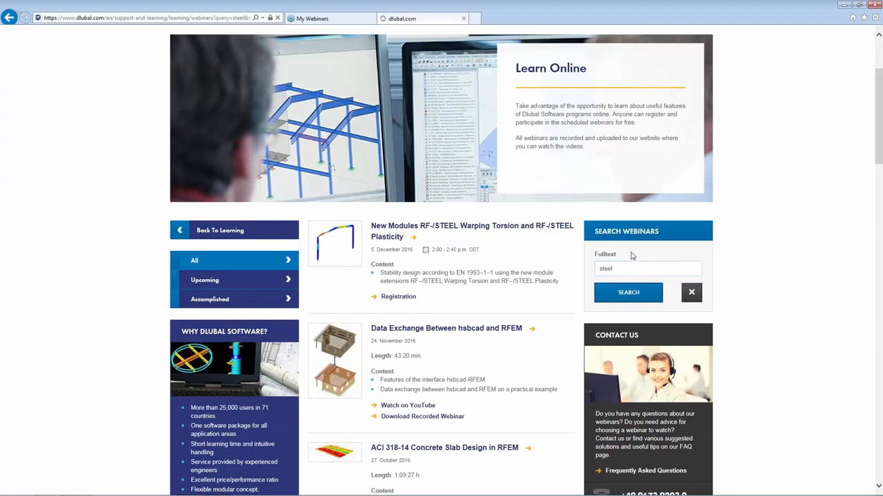
pyautogui.scroll(-3, 421, 398)
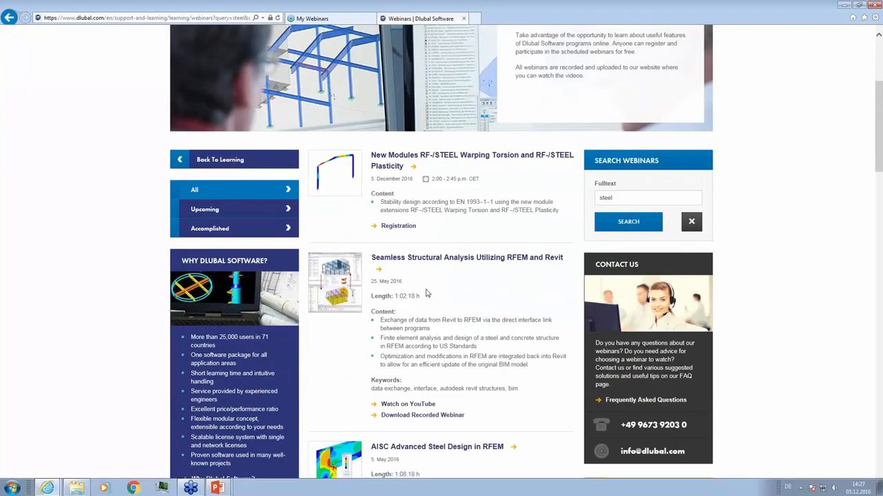
pyautogui.scroll(-7, 434, 291)
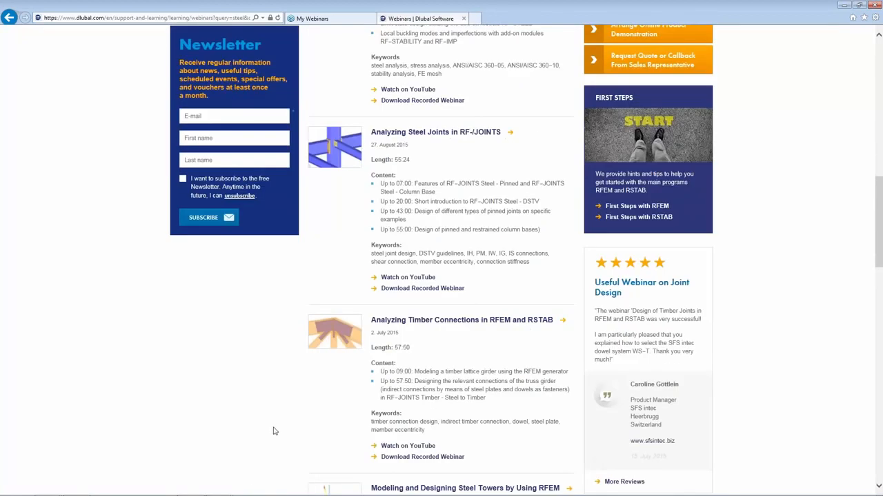
# Step: Switch back to the PowerPoint slide show and advance to the slide on PDH credit and previous webinars
pyautogui.hotkey('alt', 'Tab')
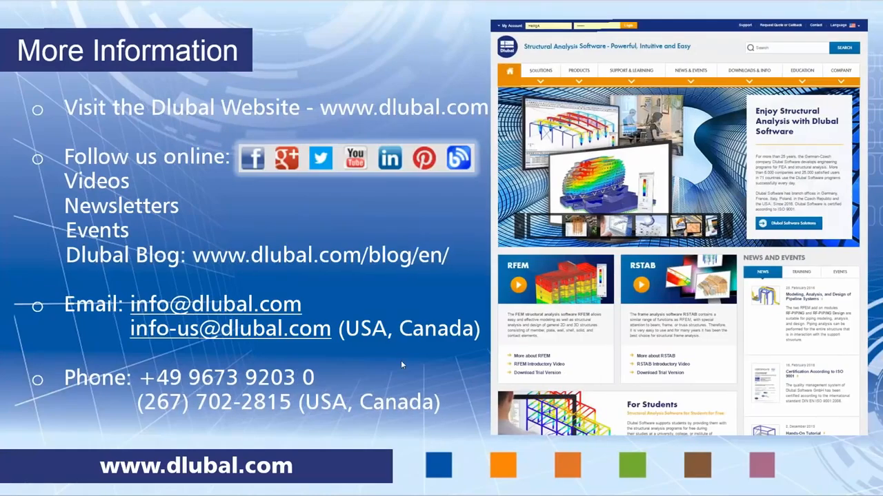
pyautogui.click(402, 361)
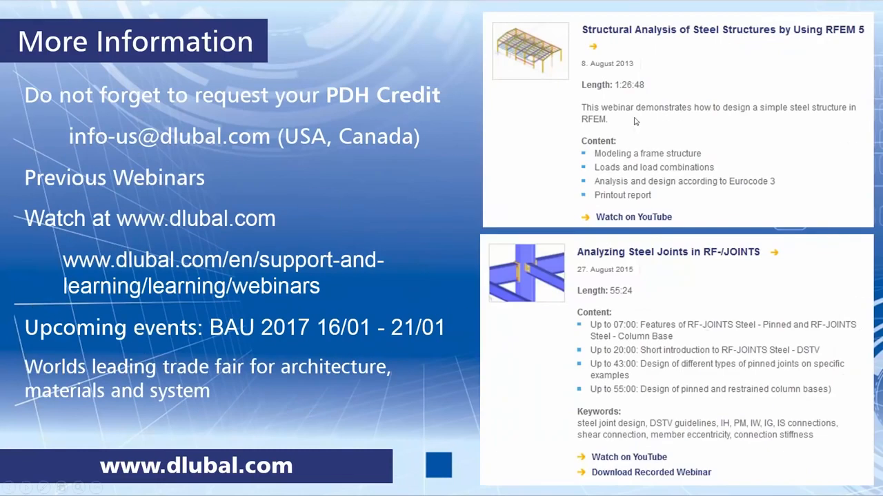